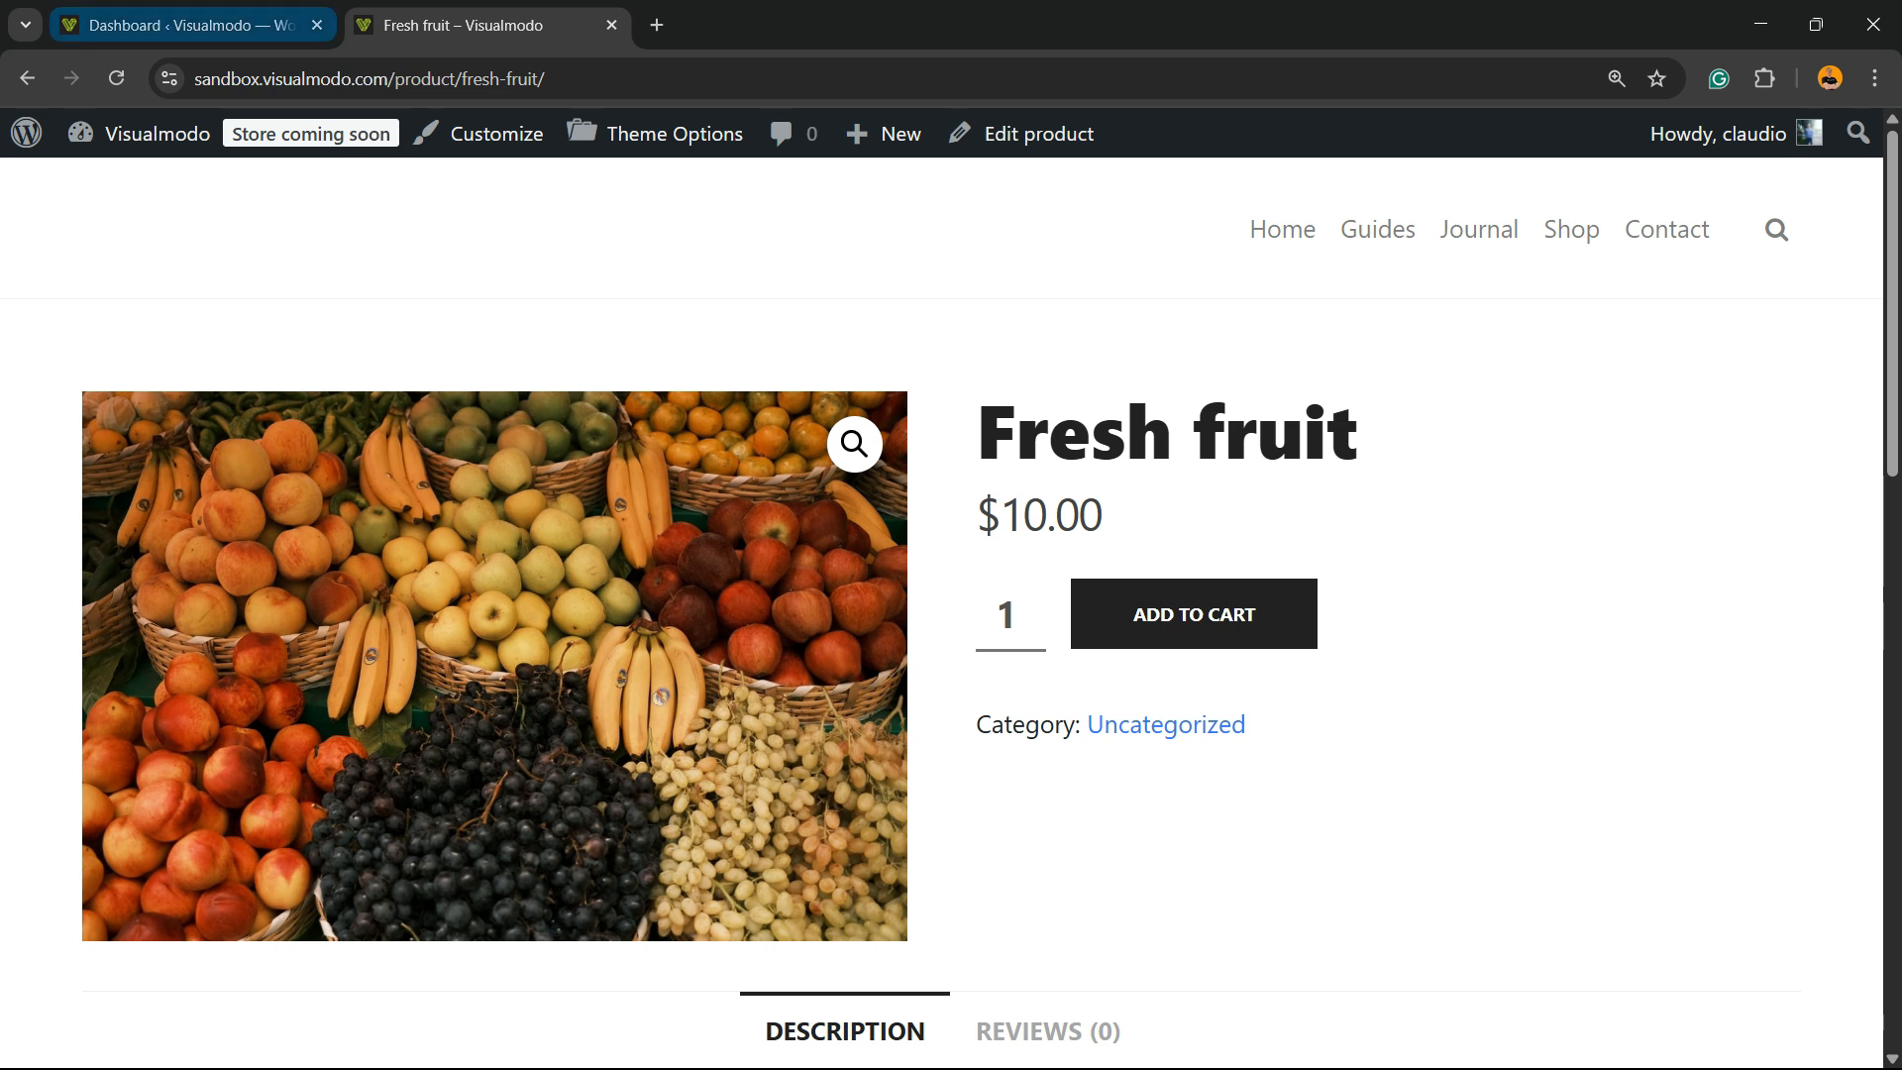
Switch to the WordPress dashboard, open the store's product list and look through the existing products.
{"action": "left_click", "coordinate": [188, 25]}
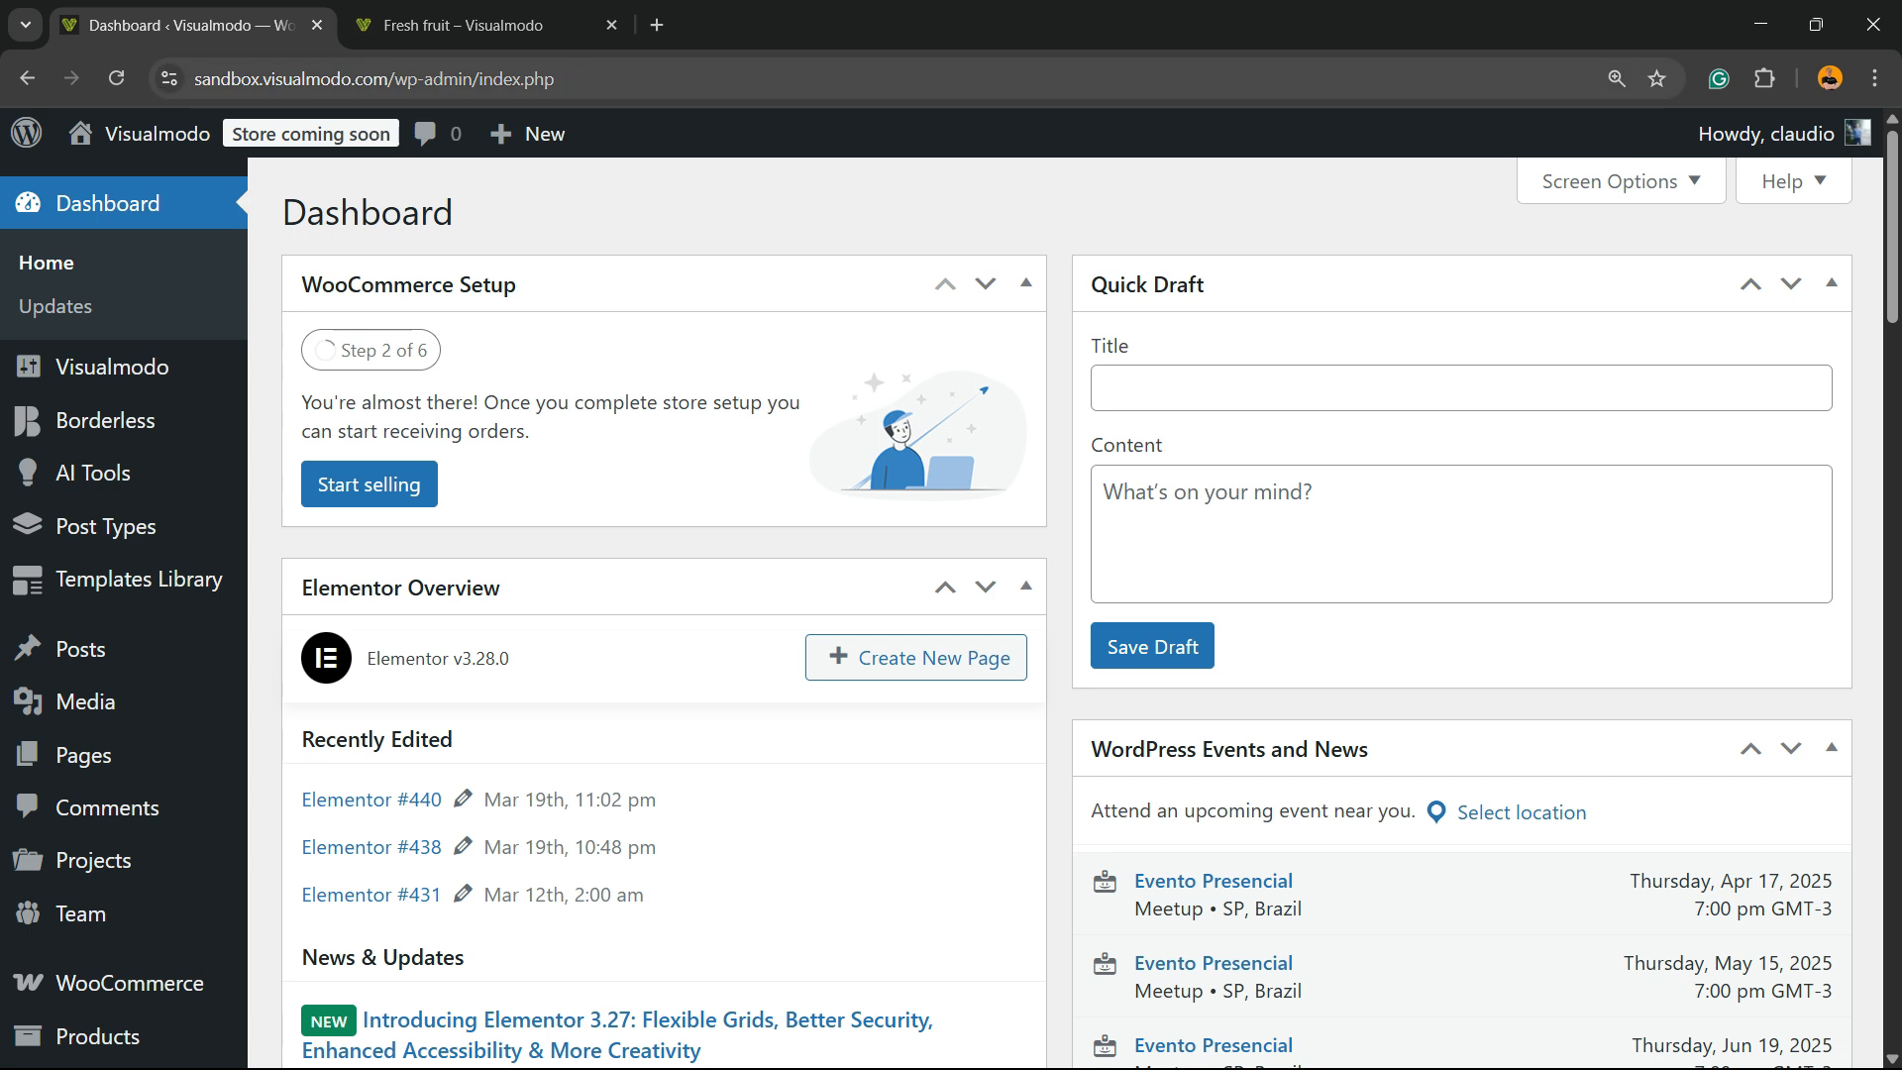
{"action": "left_click_drag", "start_coordinate": [394, 78], "coordinate": [480, 78]}
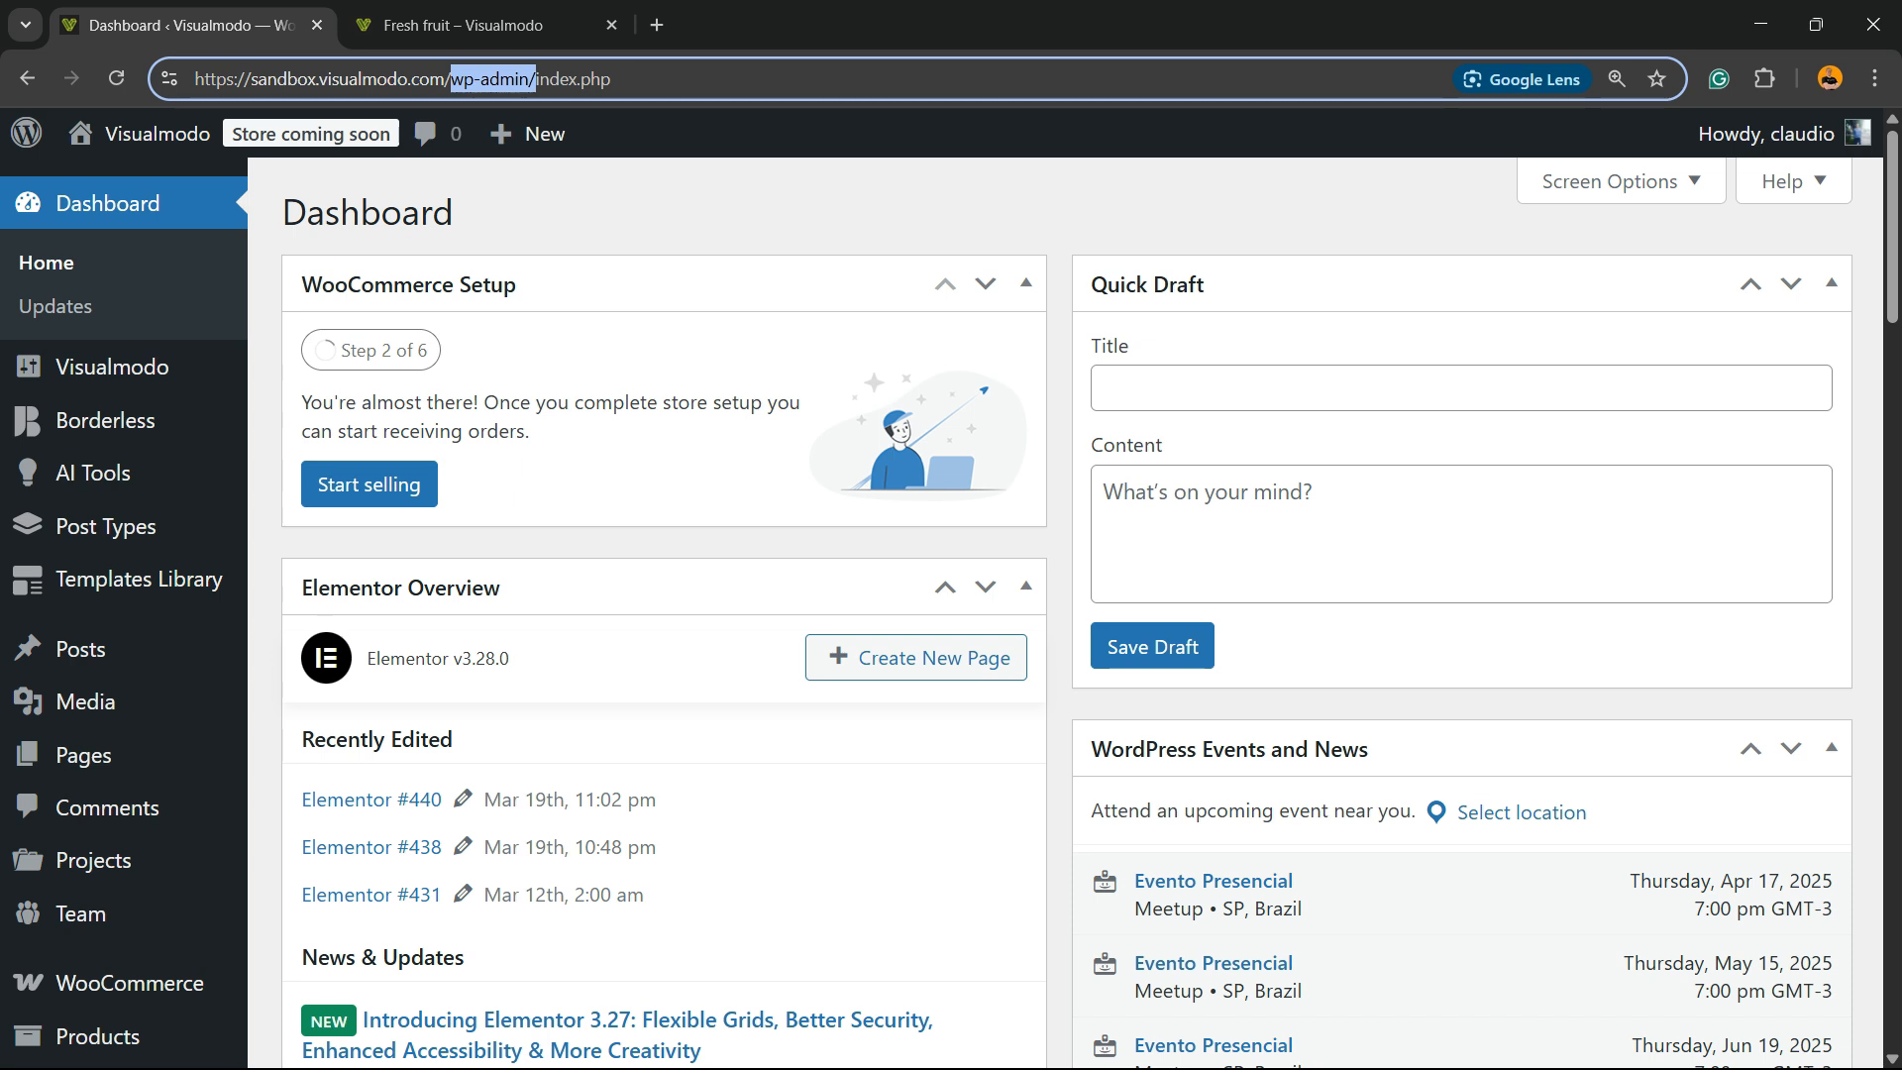
{"action": "scroll", "coordinate": [951, 615], "scroll_direction": "down", "scroll_amount": 3}
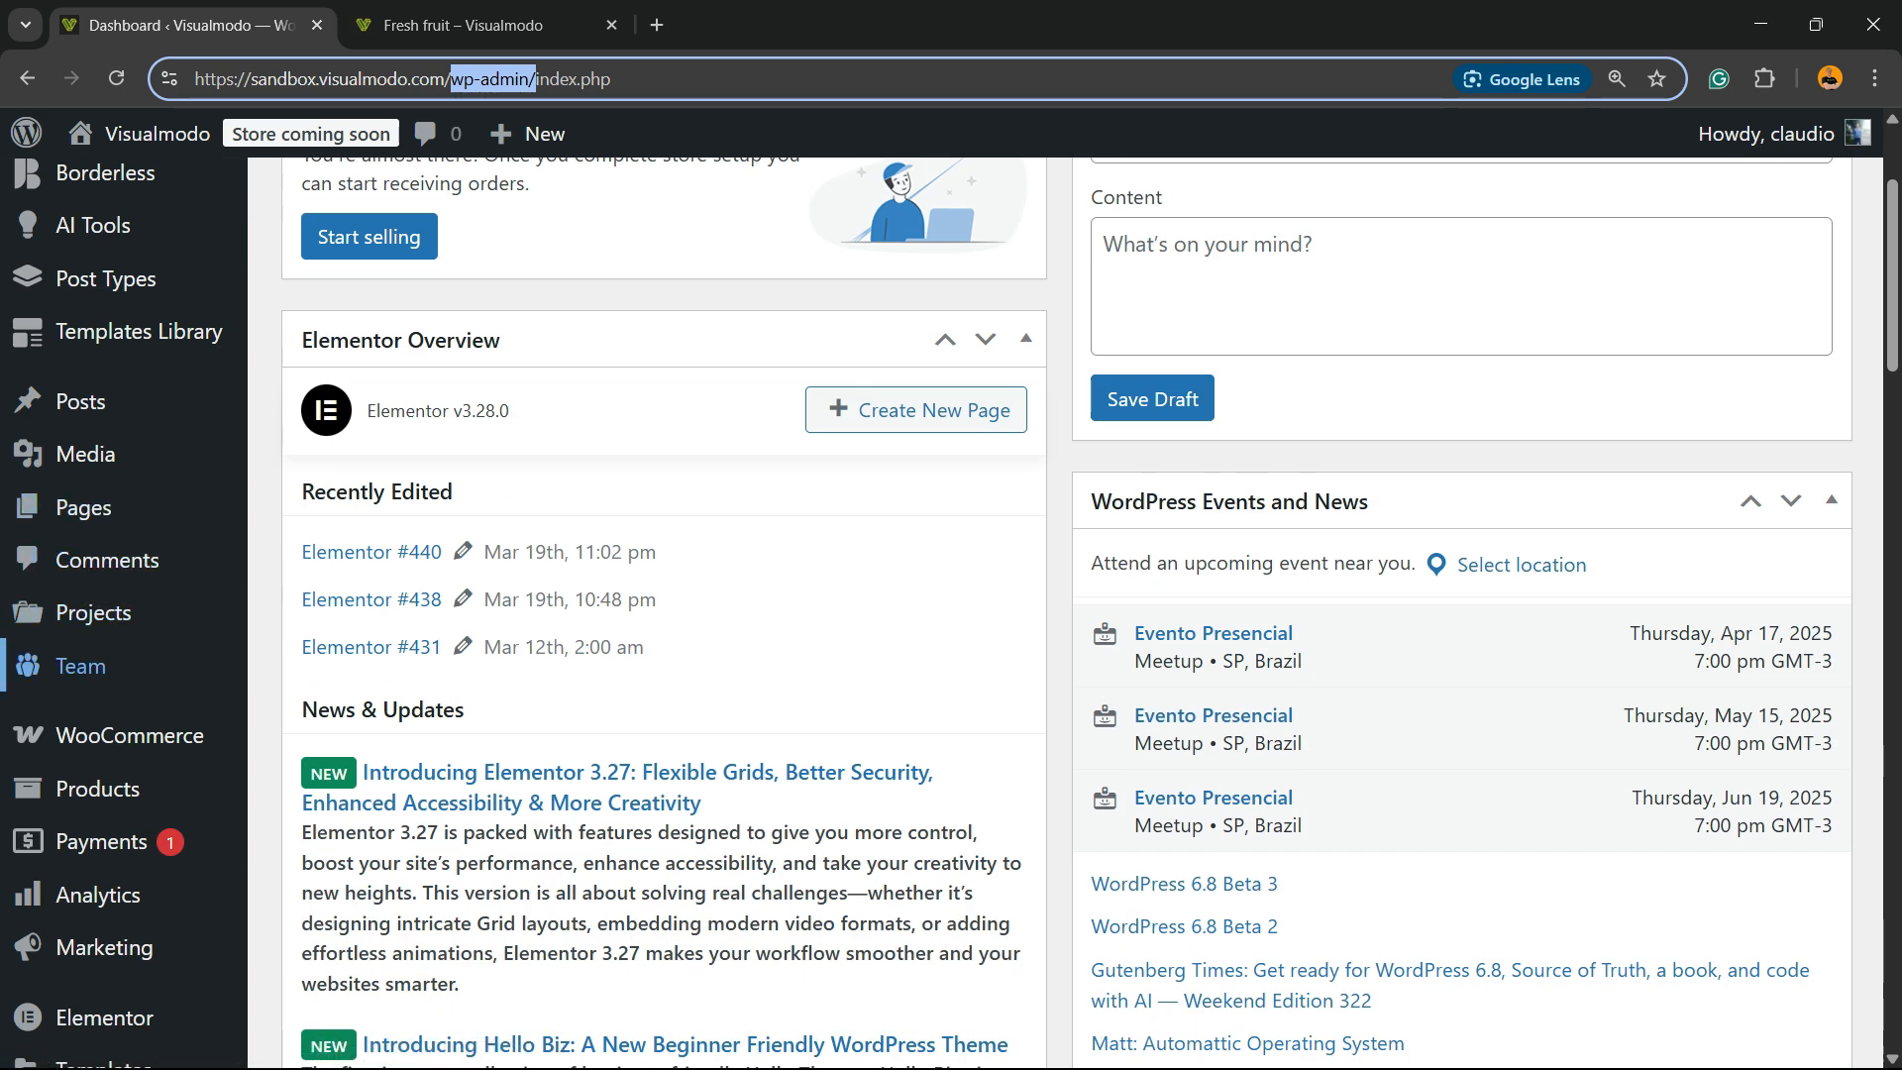
{"action": "left_click", "coordinate": [89, 788]}
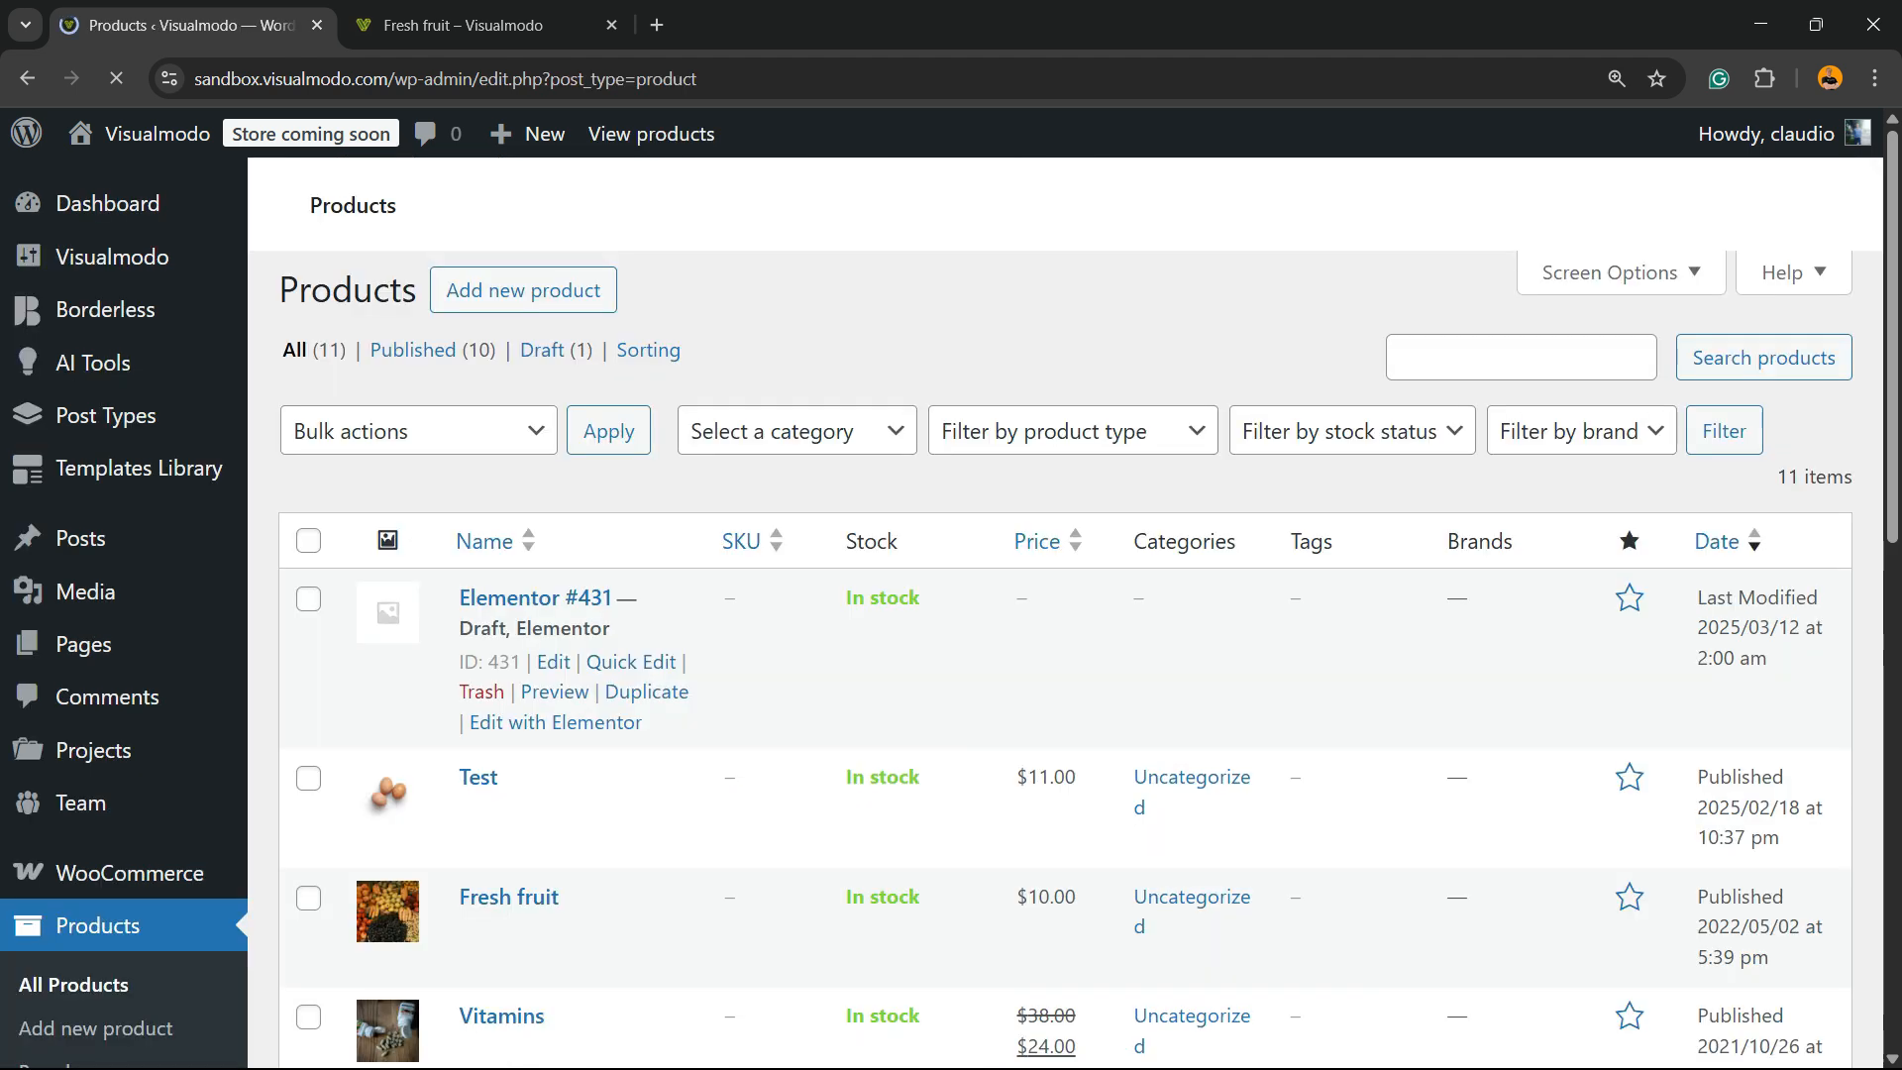
{"action": "scroll", "coordinate": [991, 615], "scroll_direction": "down", "scroll_amount": 10}
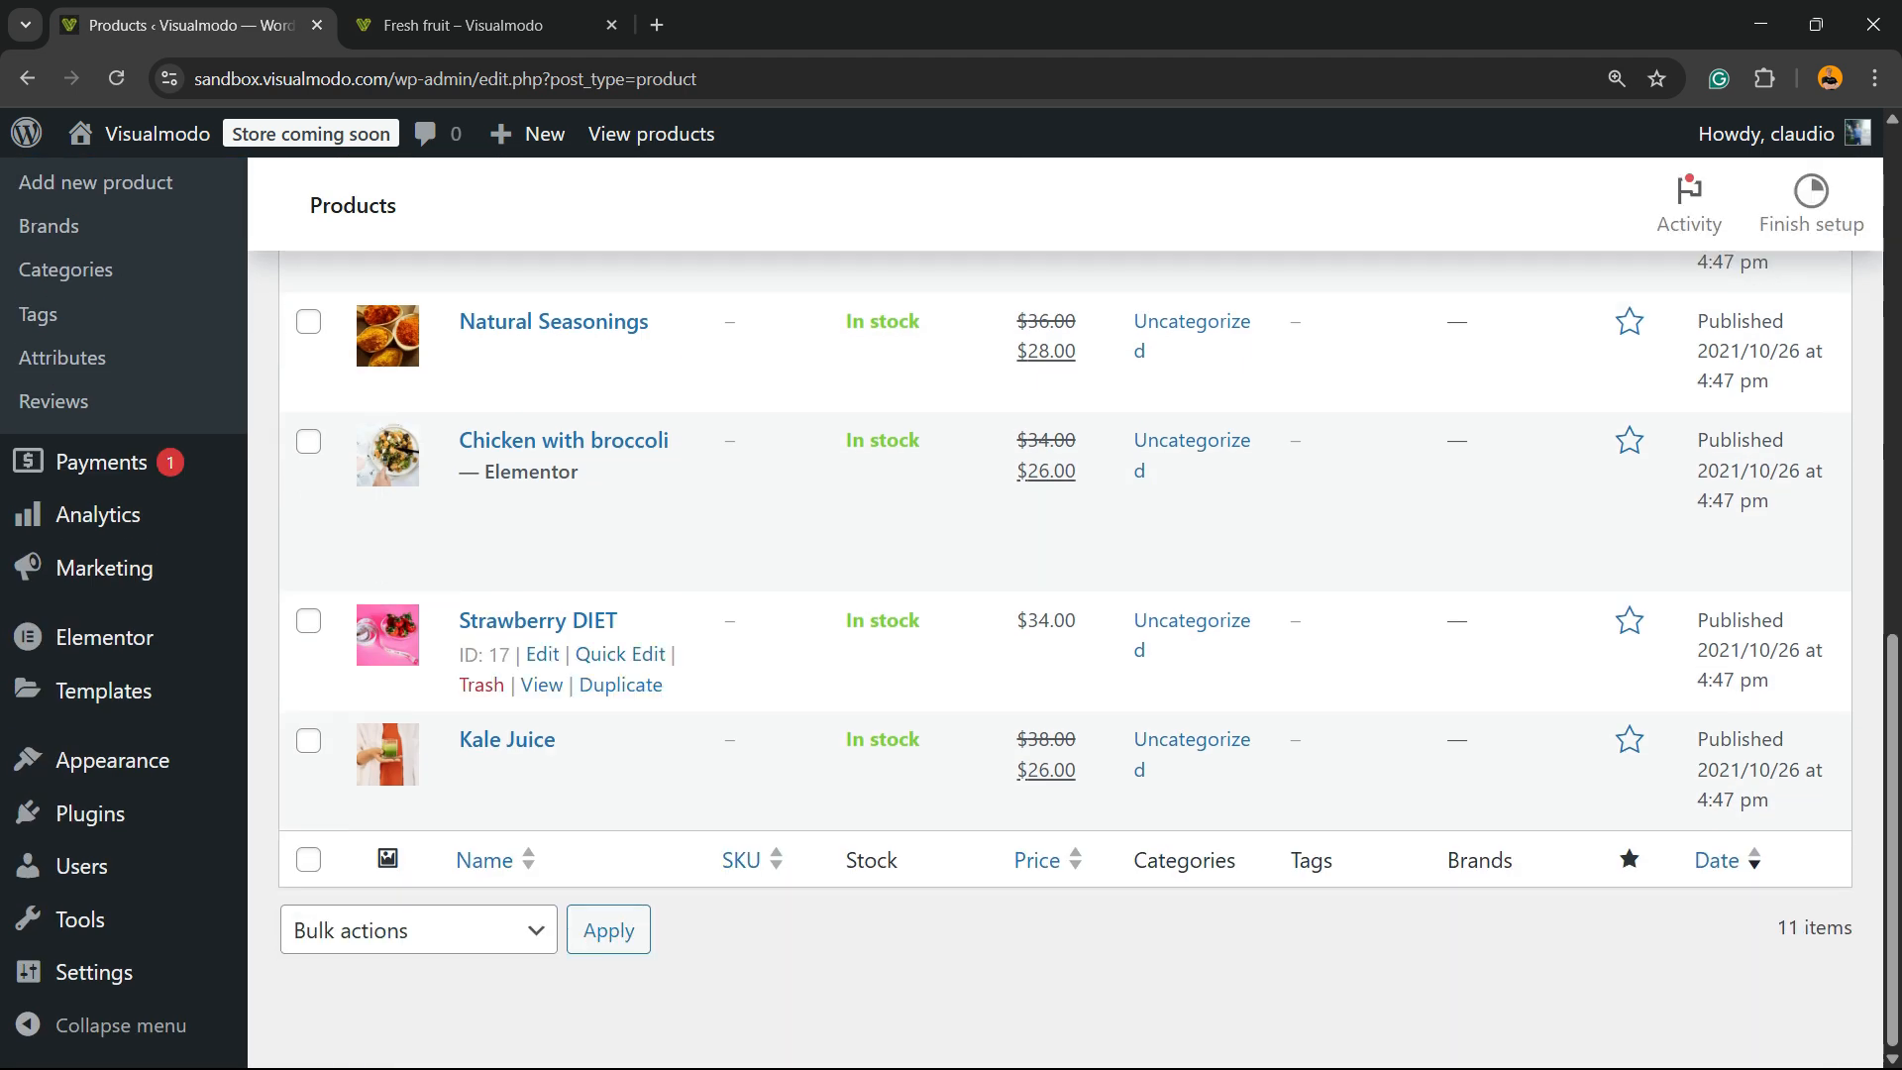
{"action": "scroll", "coordinate": [990, 614], "scroll_direction": "up", "scroll_amount": 10}
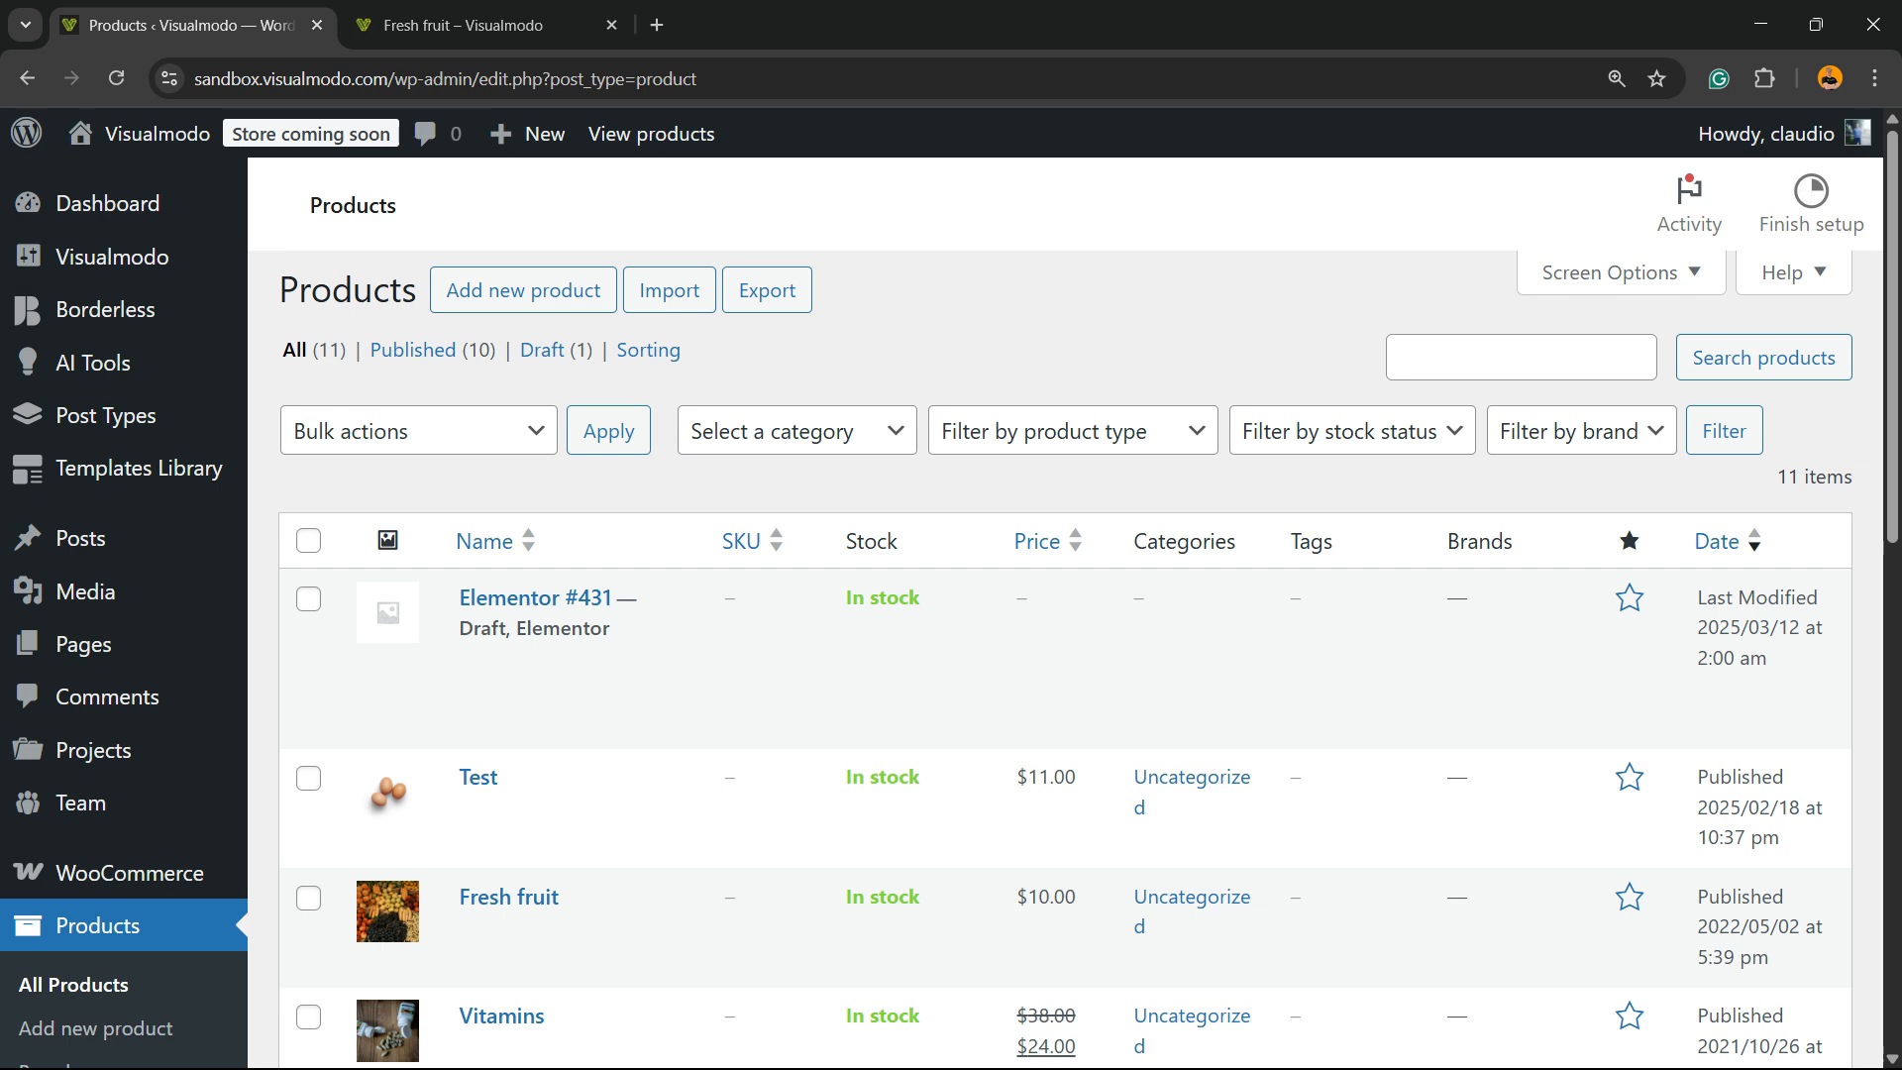
Return to the dashboard and open the page for adding new plugins.
{"action": "left_click", "coordinate": [107, 204]}
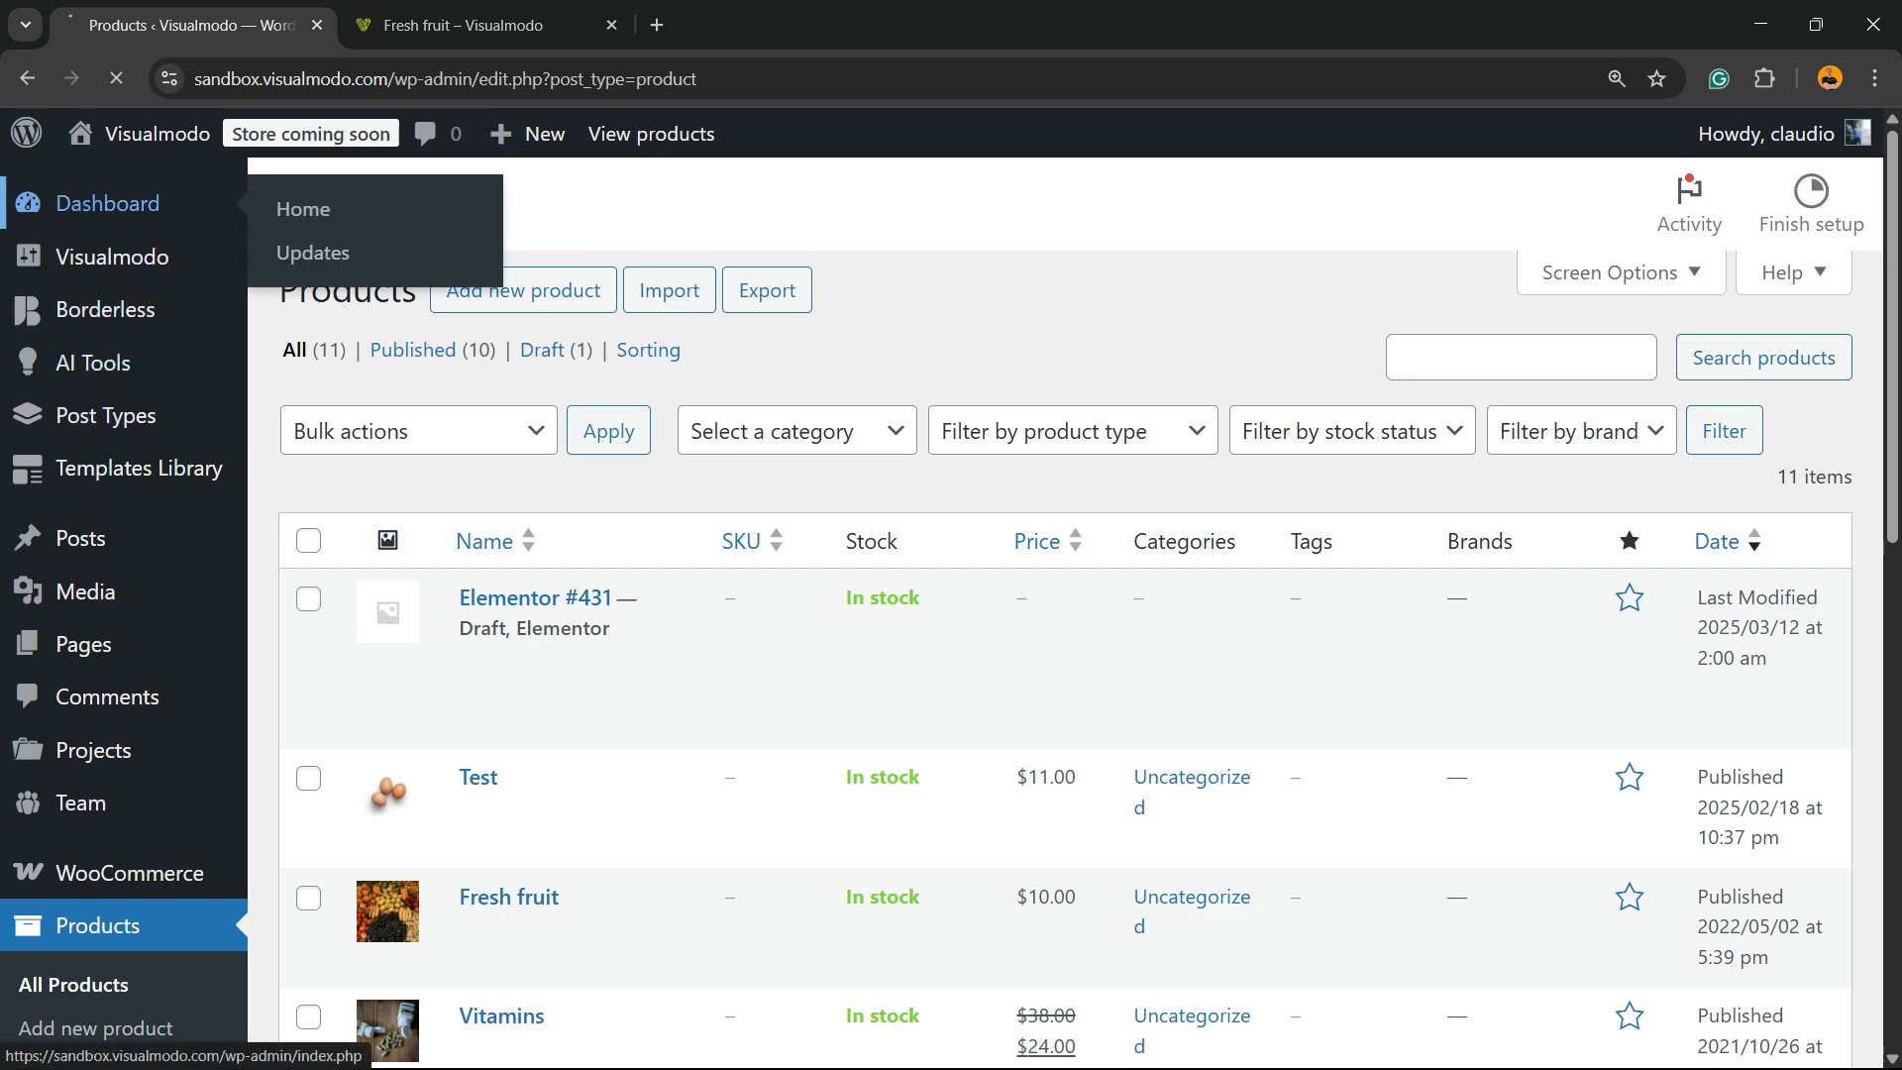
{"action": "scroll", "coordinate": [99, 550], "scroll_direction": "down", "scroll_amount": 2}
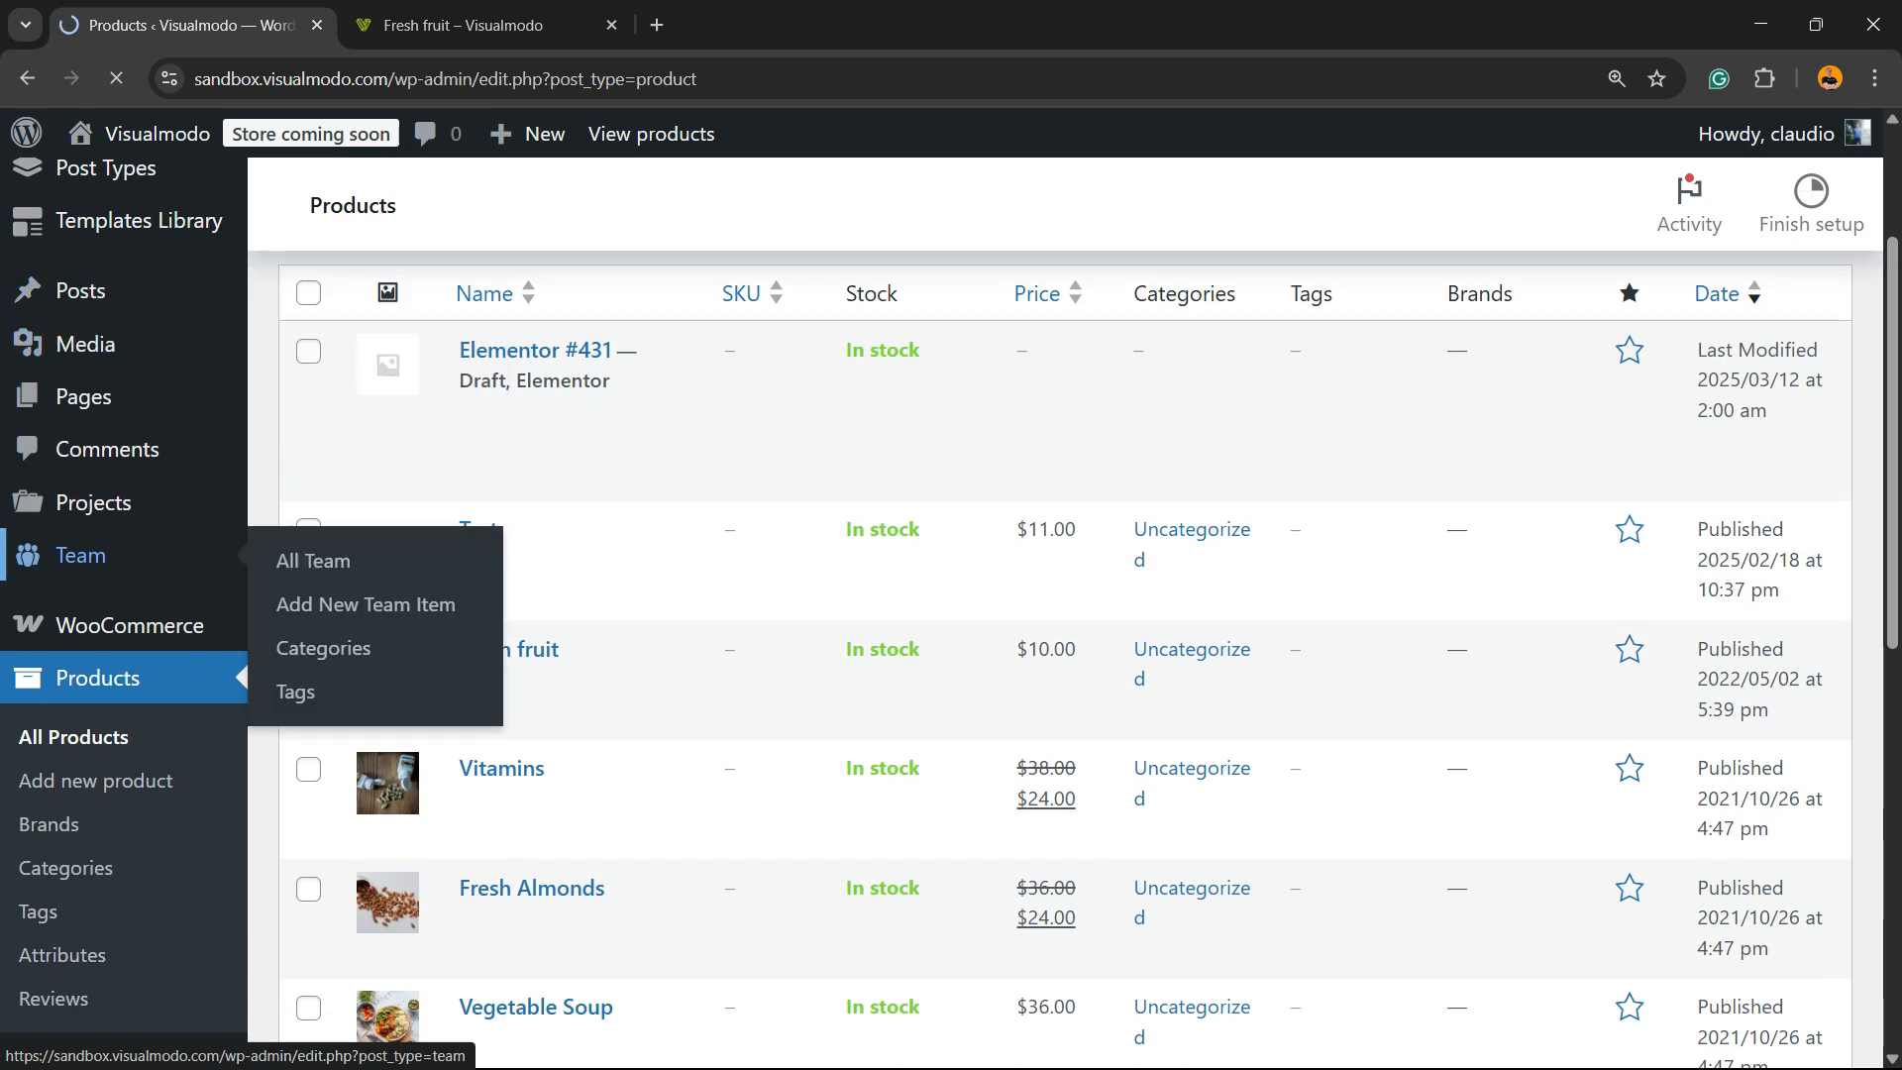
{"action": "scroll", "coordinate": [99, 408], "scroll_direction": "up", "scroll_amount": 2}
{"action": "scroll", "coordinate": [99, 595], "scroll_direction": "down", "scroll_amount": 6}
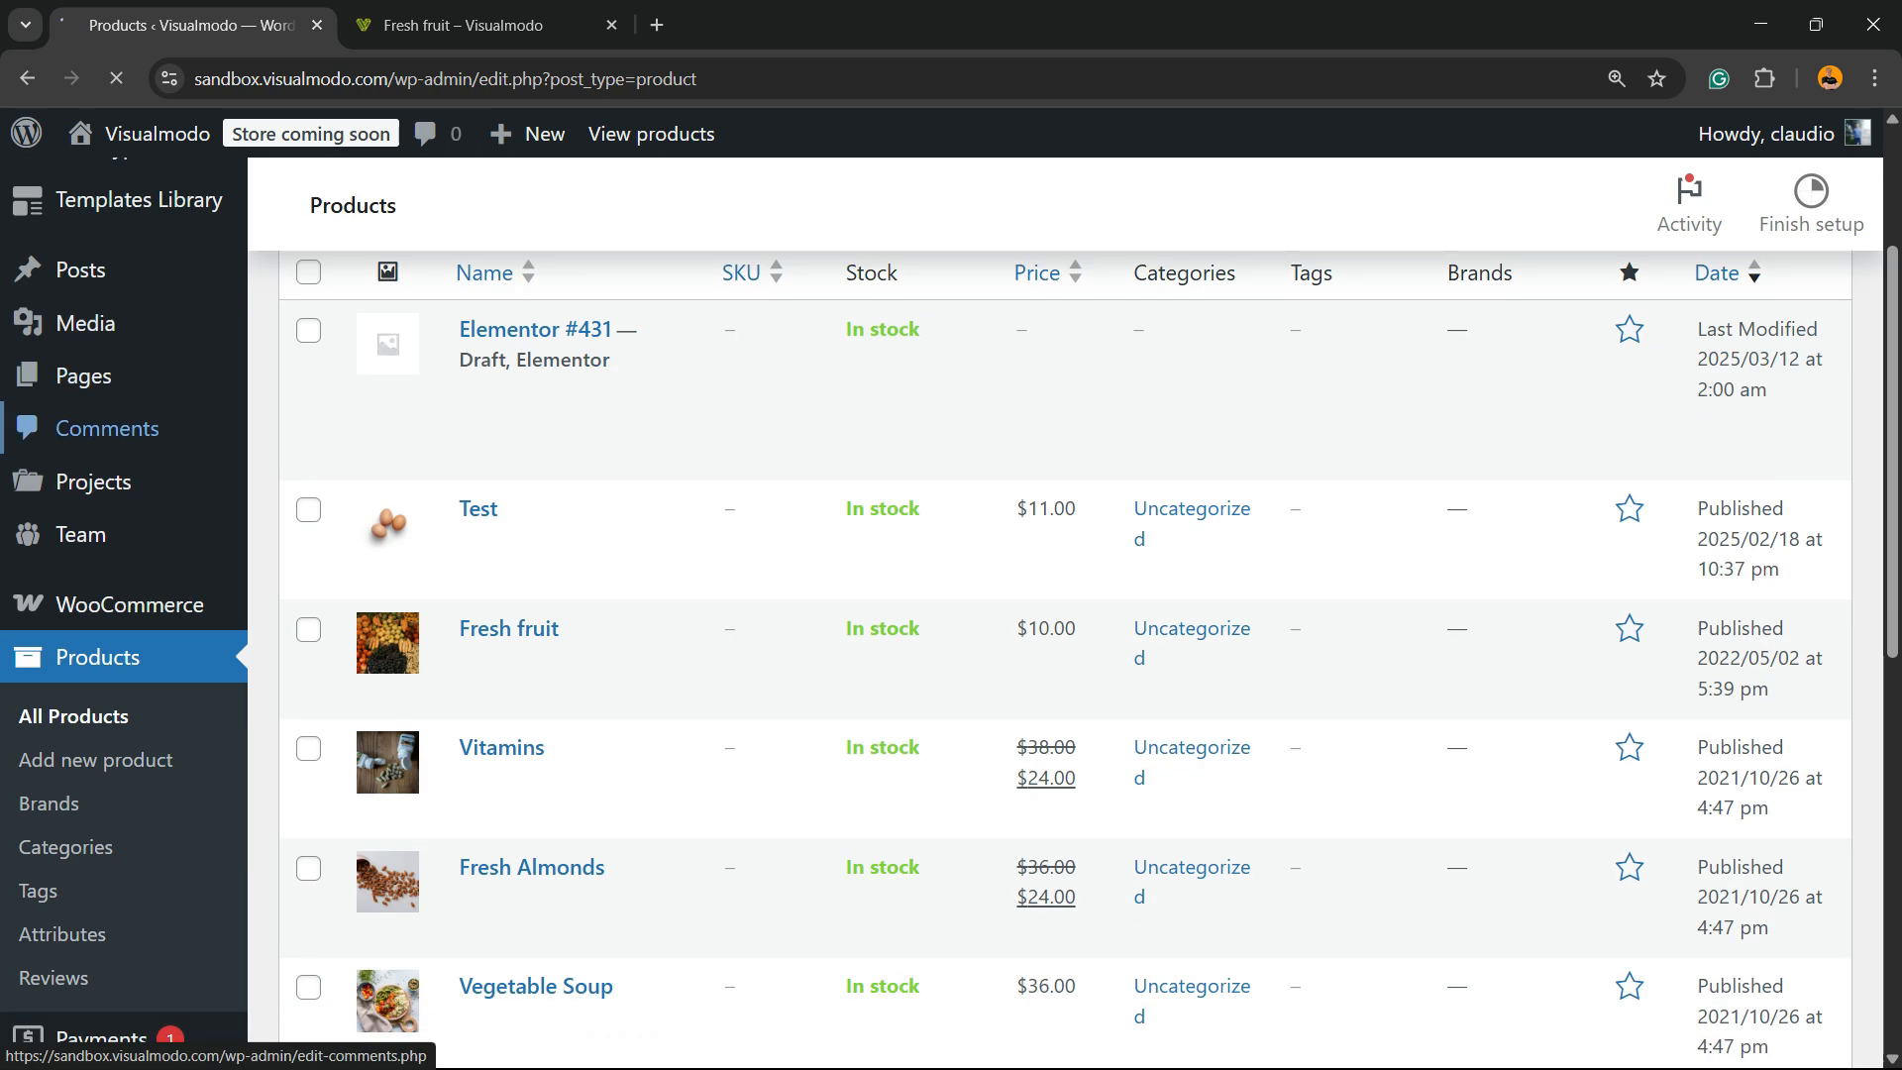
{"action": "scroll", "coordinate": [99, 892], "scroll_direction": "down", "scroll_amount": 5}
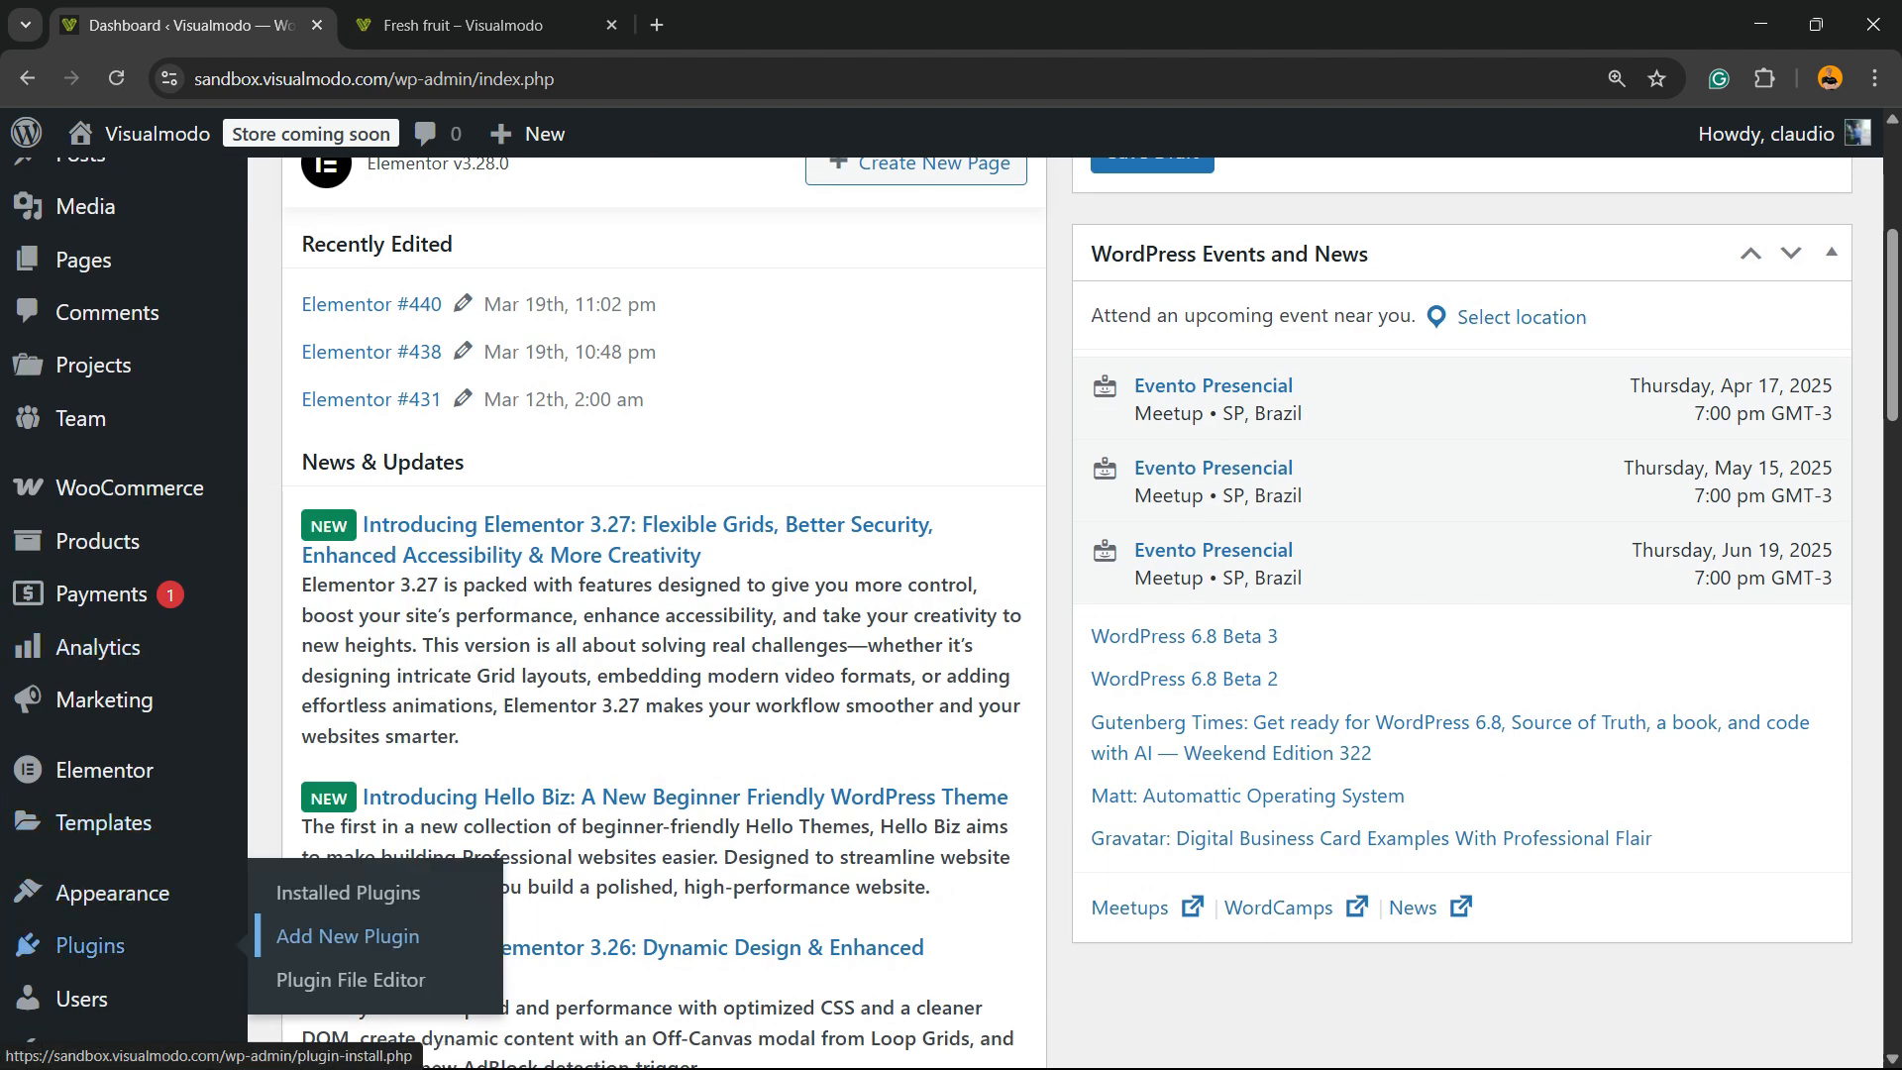
{"action": "left_click", "coordinate": [347, 937]}
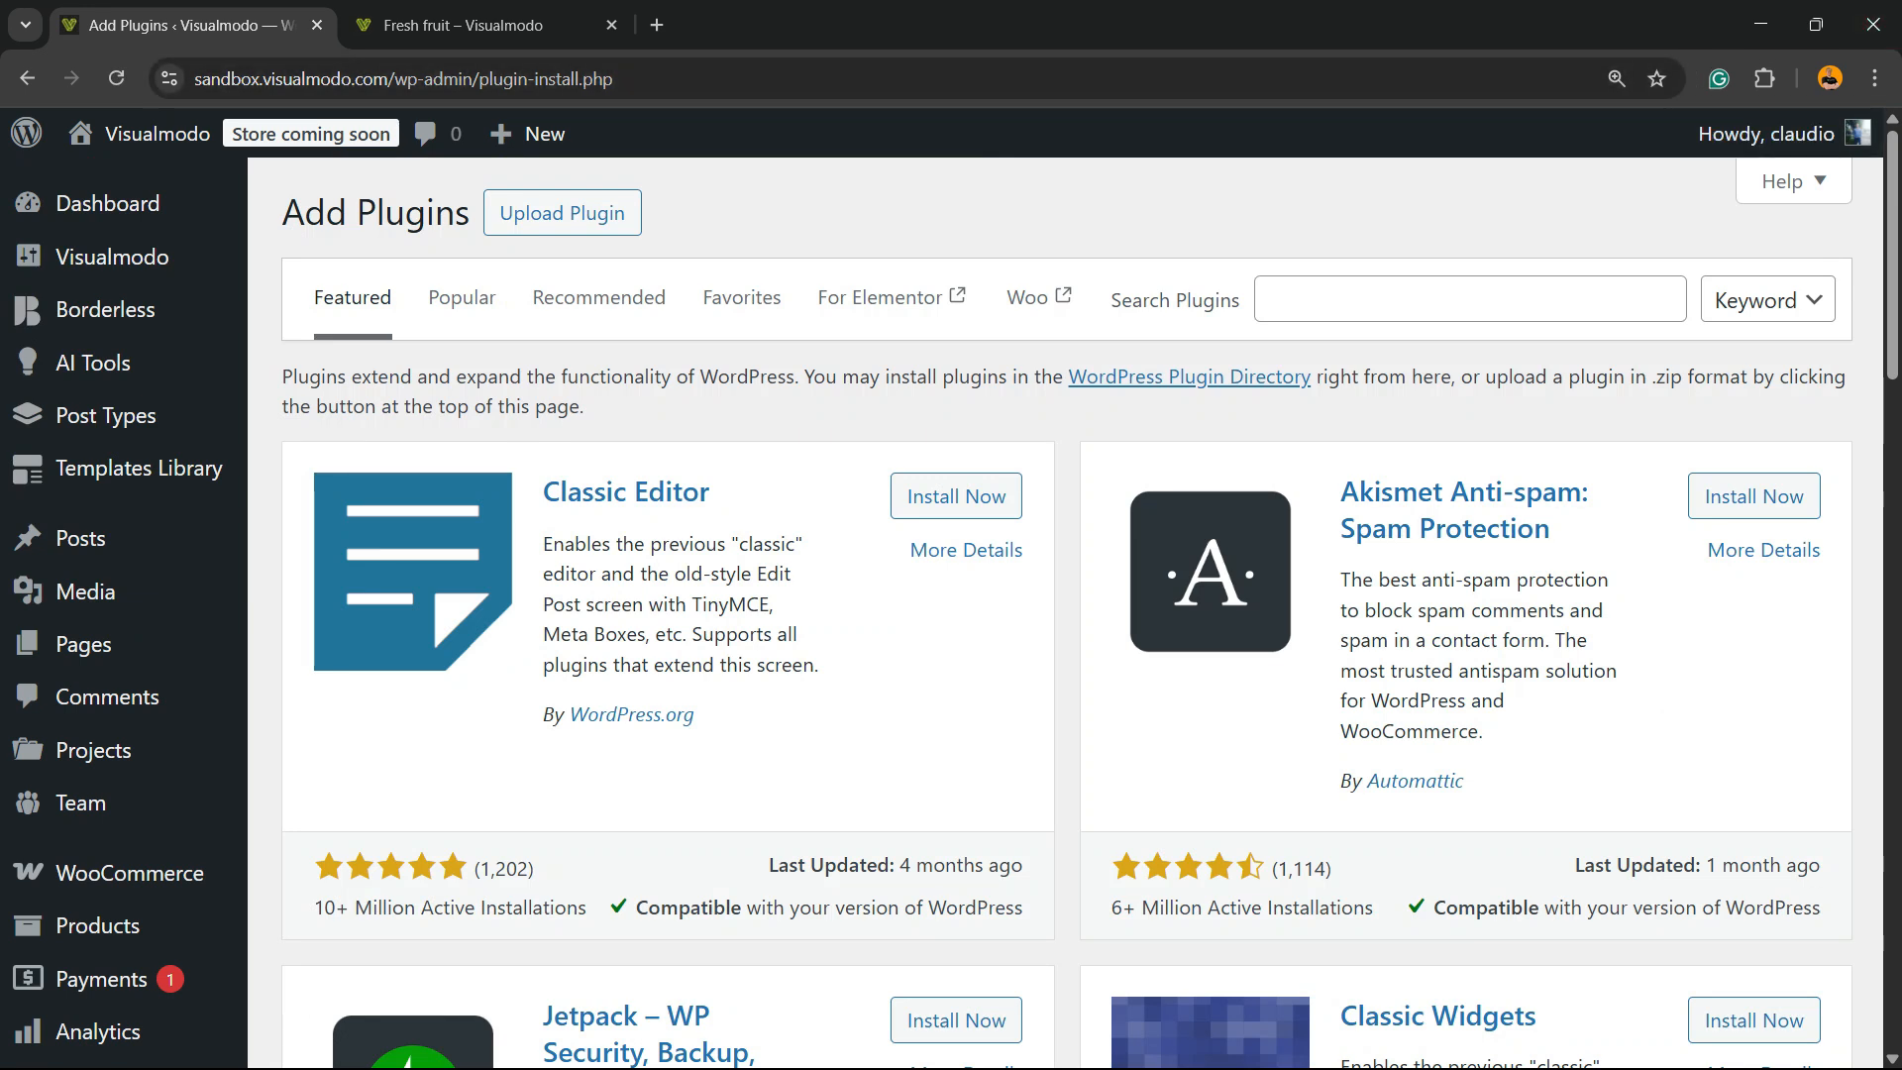
Search the plugin directory for "Smart Coupons", then install and activate Smart Coupons For WooCommerce Coupons.
{"action": "left_click", "coordinate": [1470, 300]}
{"action": "type", "text": "Smart Coupons"}
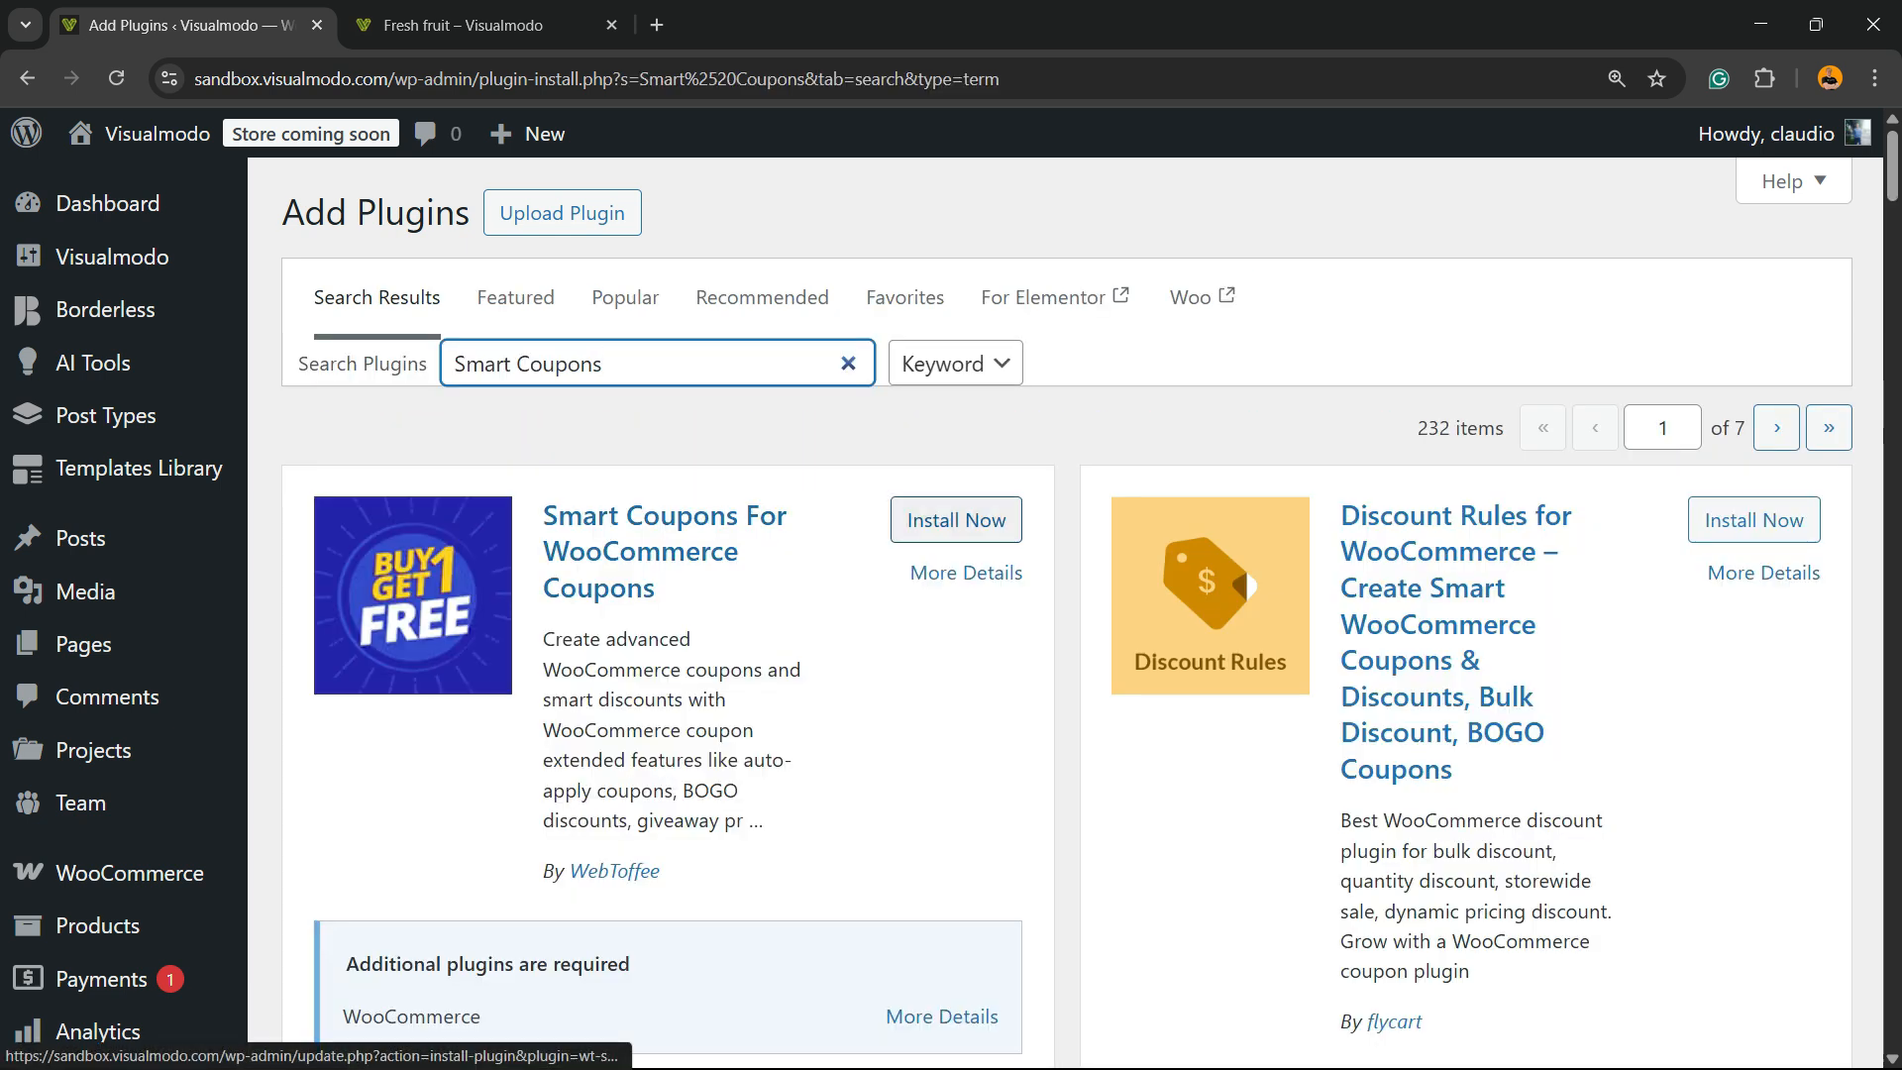
{"action": "left_click", "coordinate": [941, 520]}
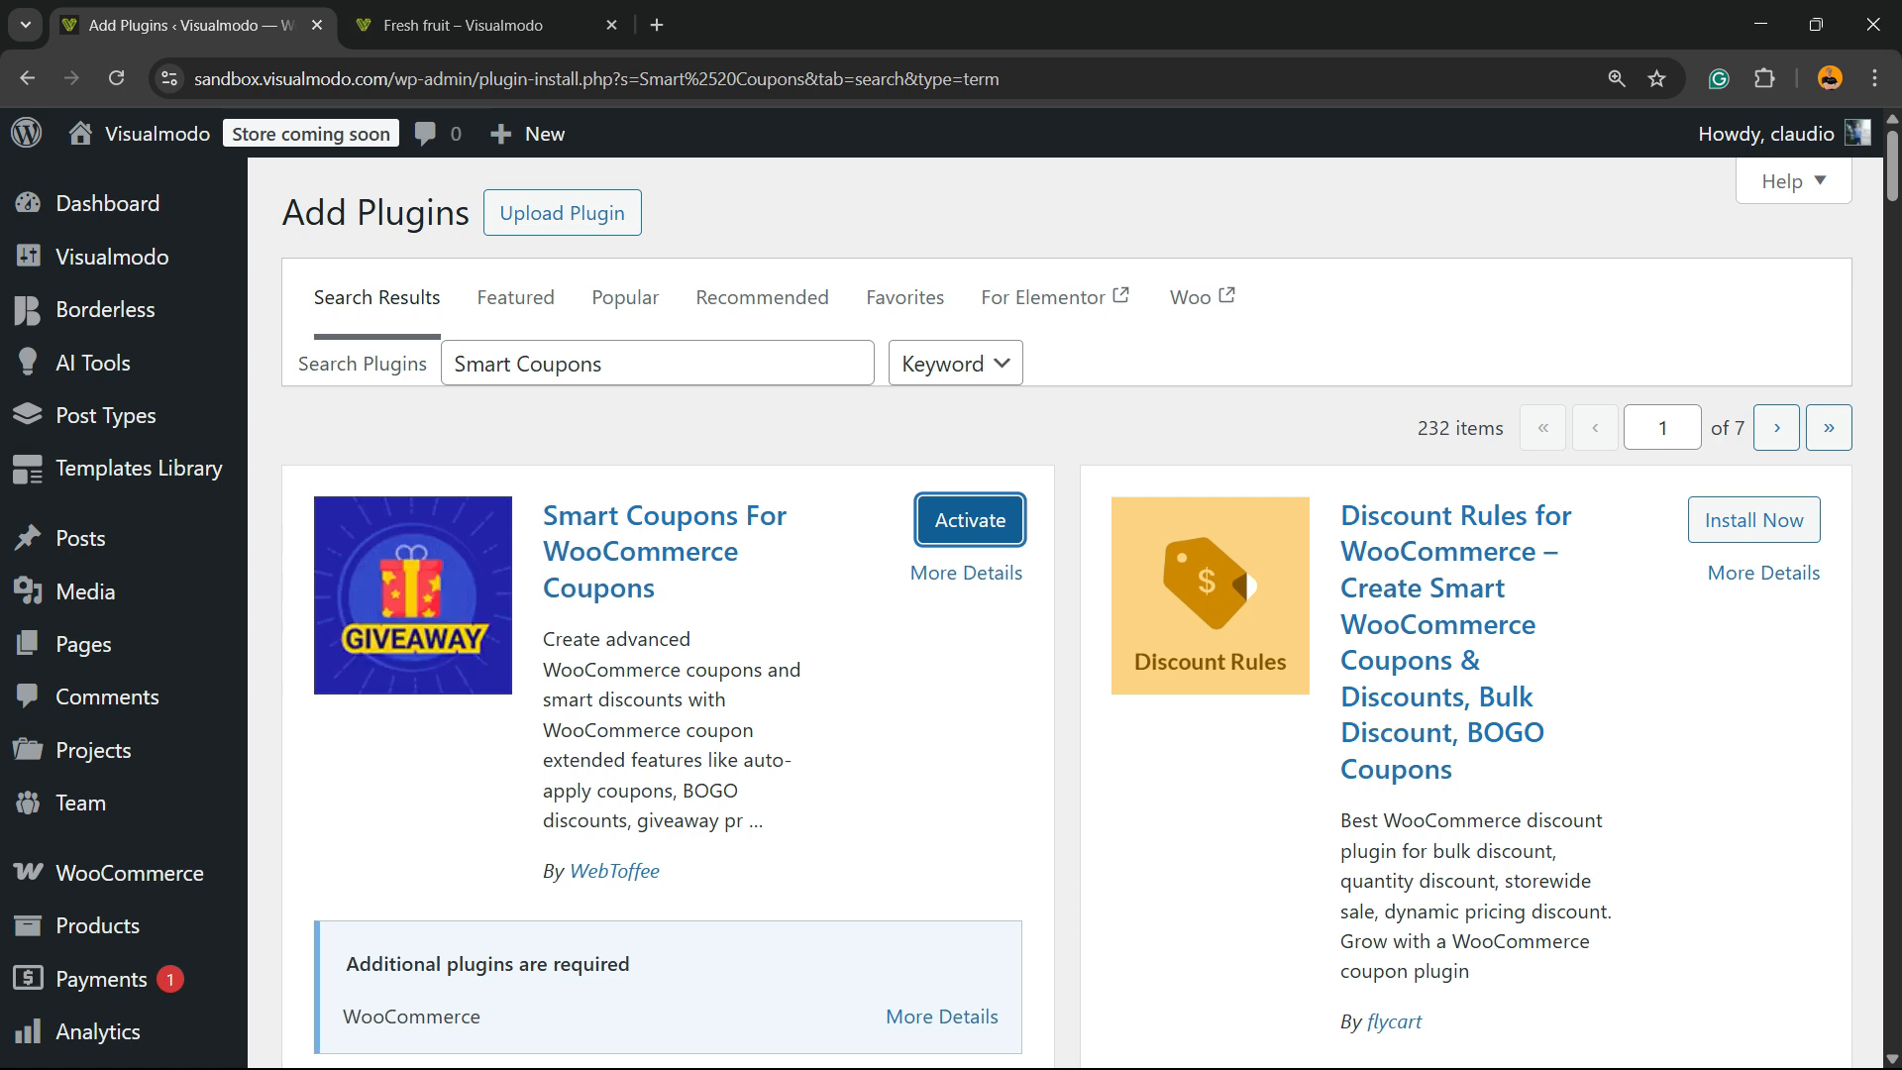
{"action": "left_click", "coordinate": [970, 520]}
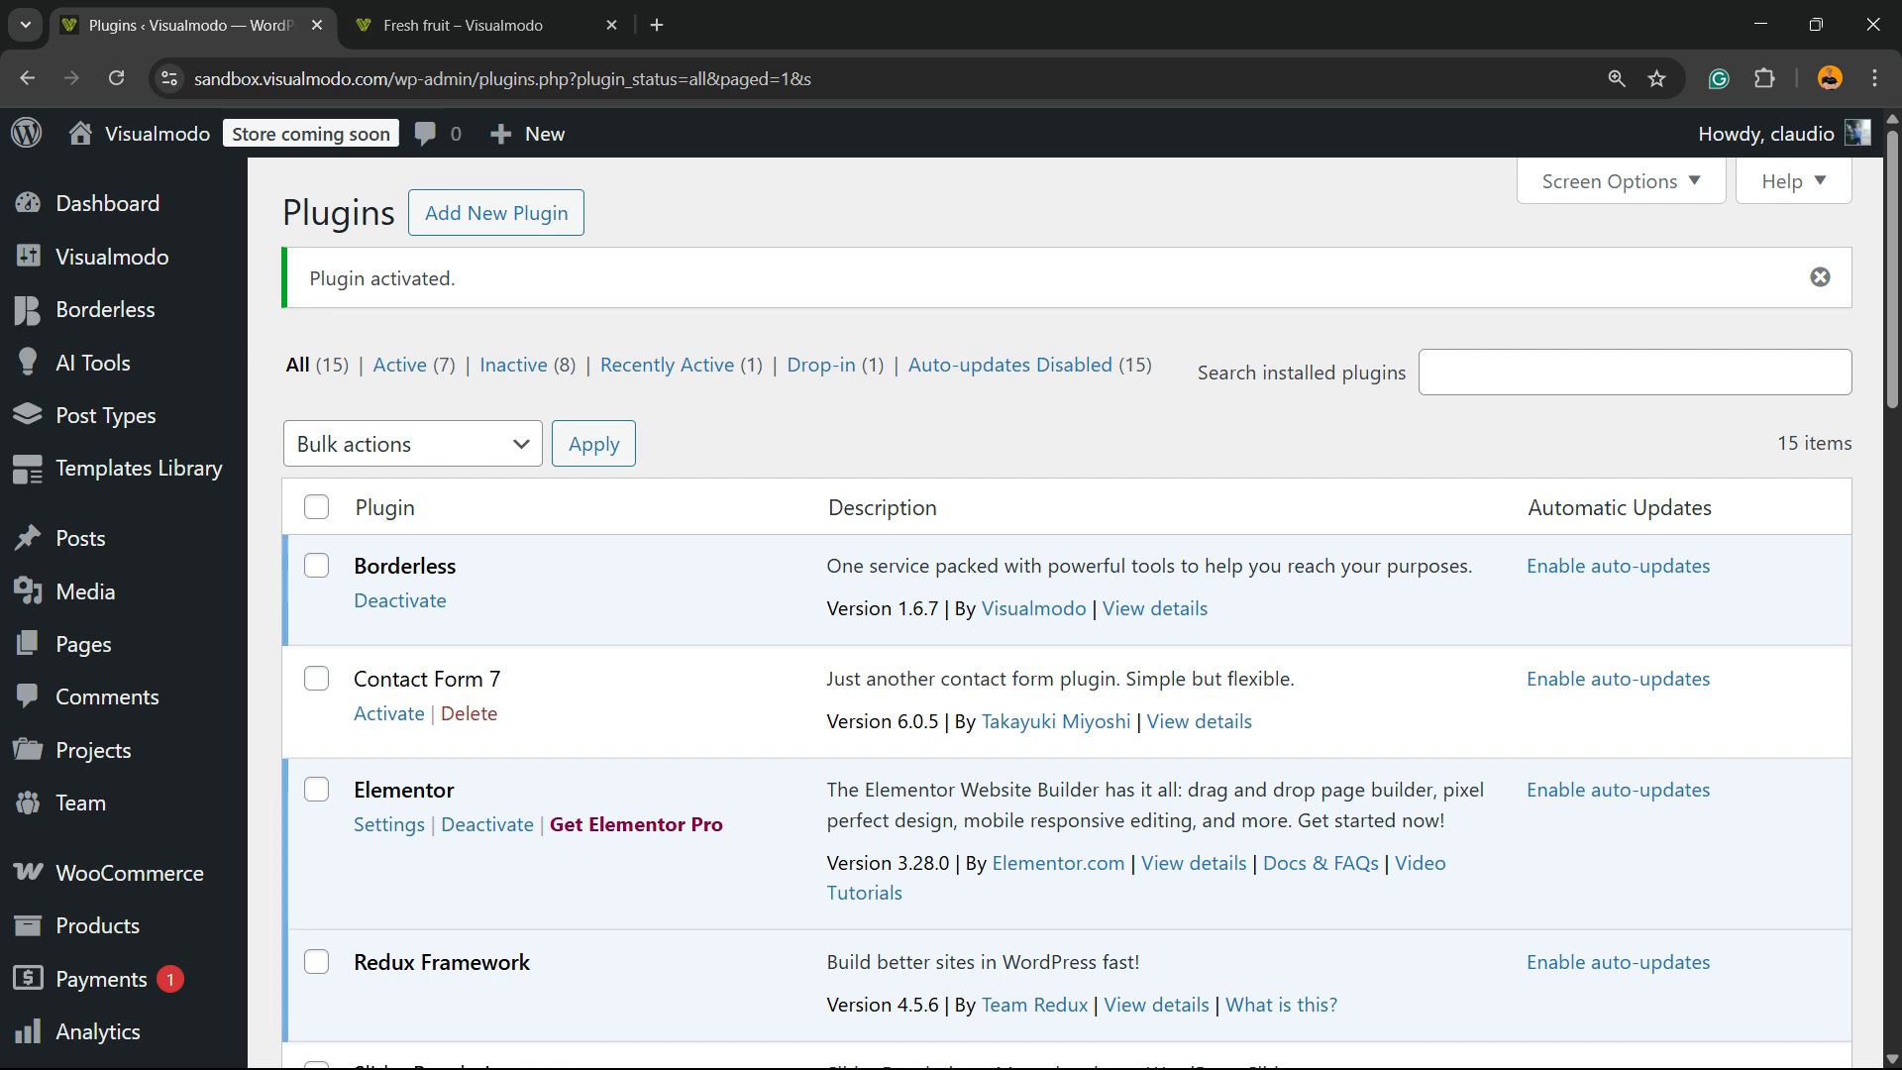
Start a new coupon in Smart Coupons with the code 1234 and the description 1234555.
{"action": "mouse_move", "coordinate": [90, 592]}
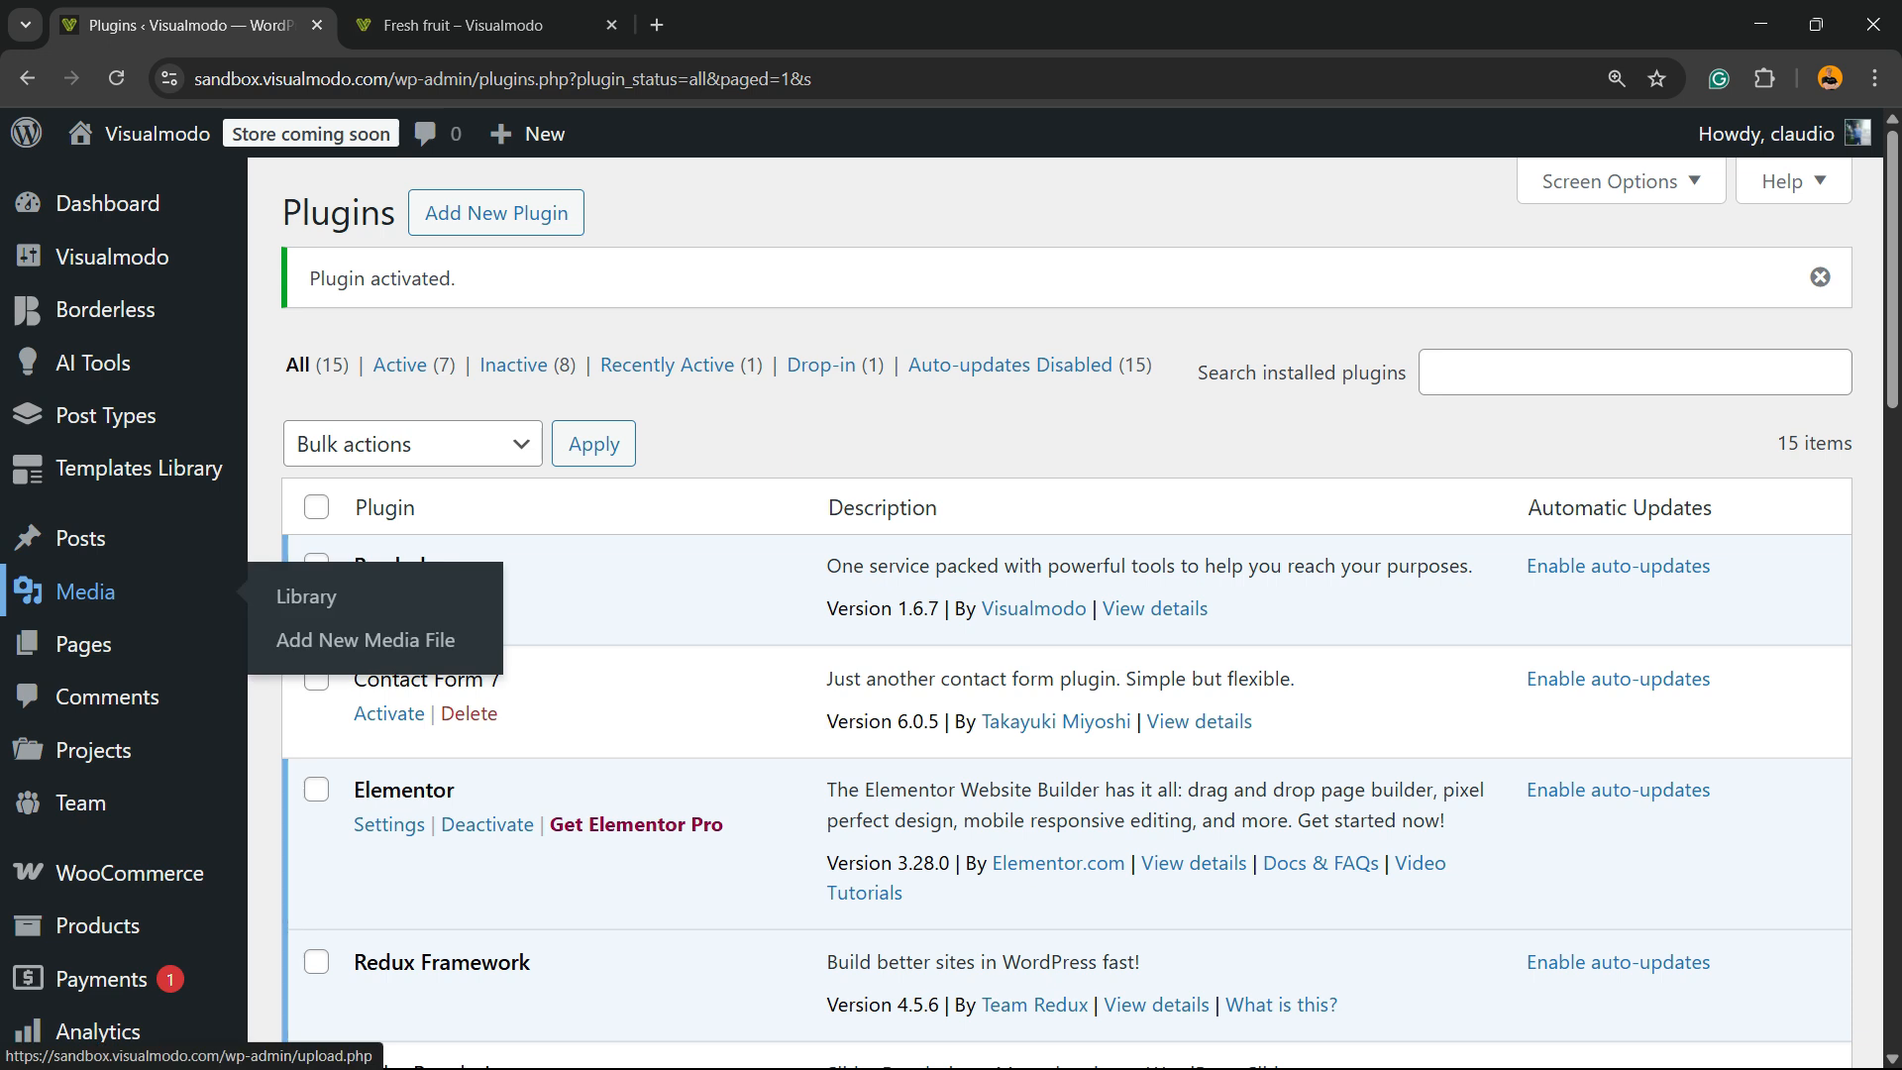
{"action": "scroll", "coordinate": [89, 592], "scroll_direction": "down", "scroll_amount": 5}
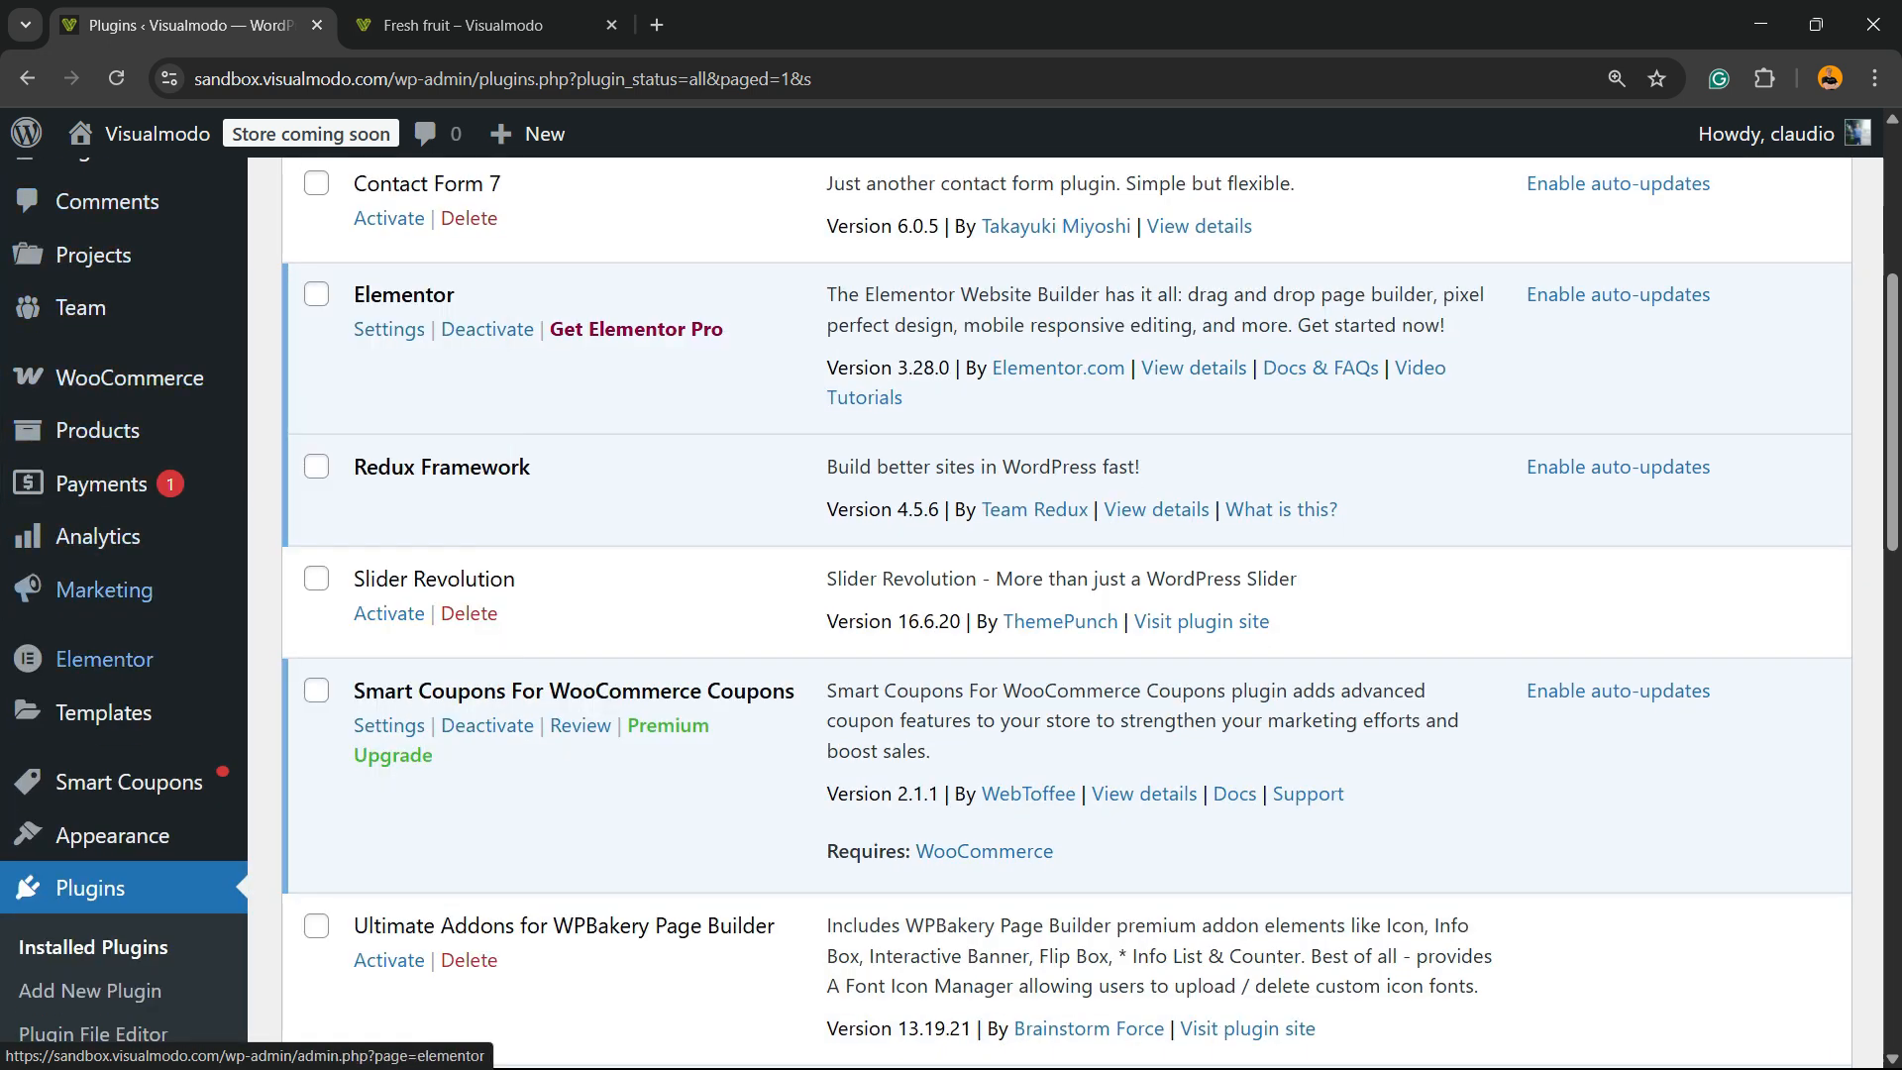
{"action": "mouse_move", "coordinate": [129, 781]}
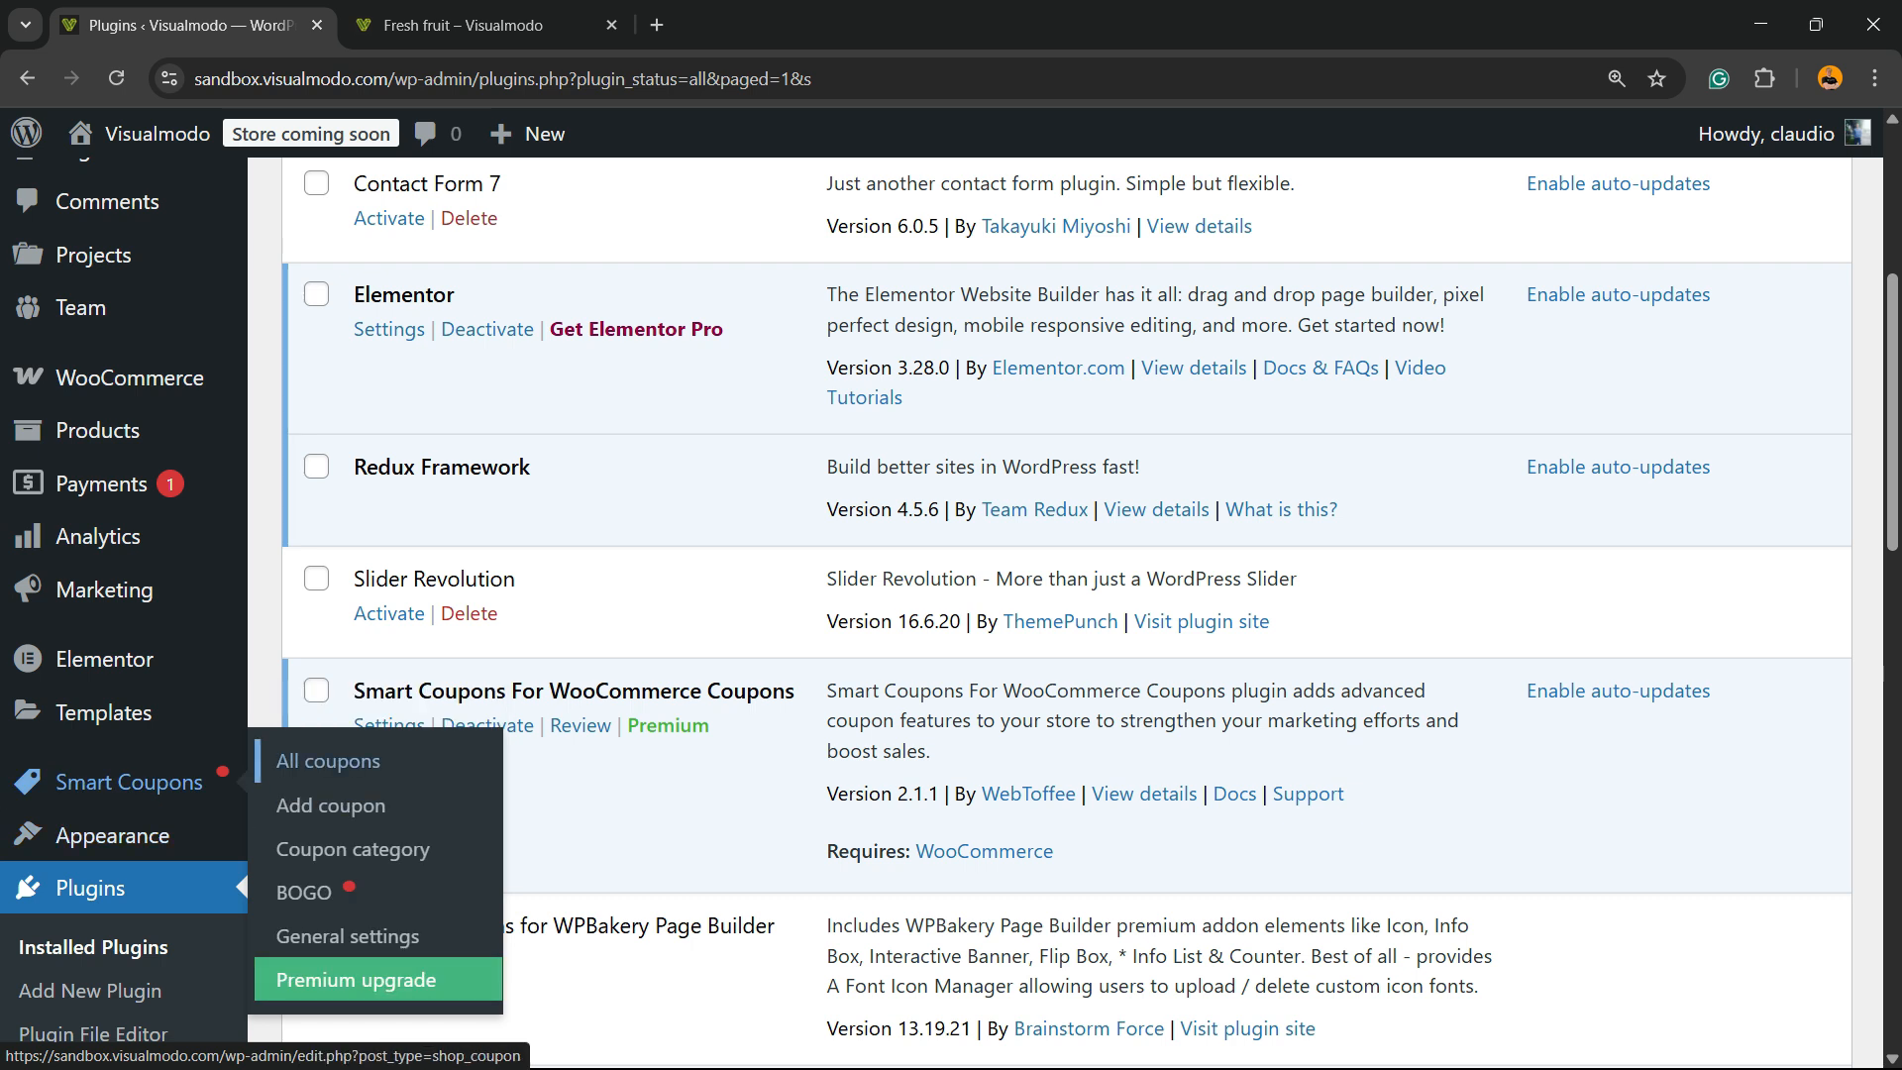
{"action": "left_click", "coordinate": [331, 805]}
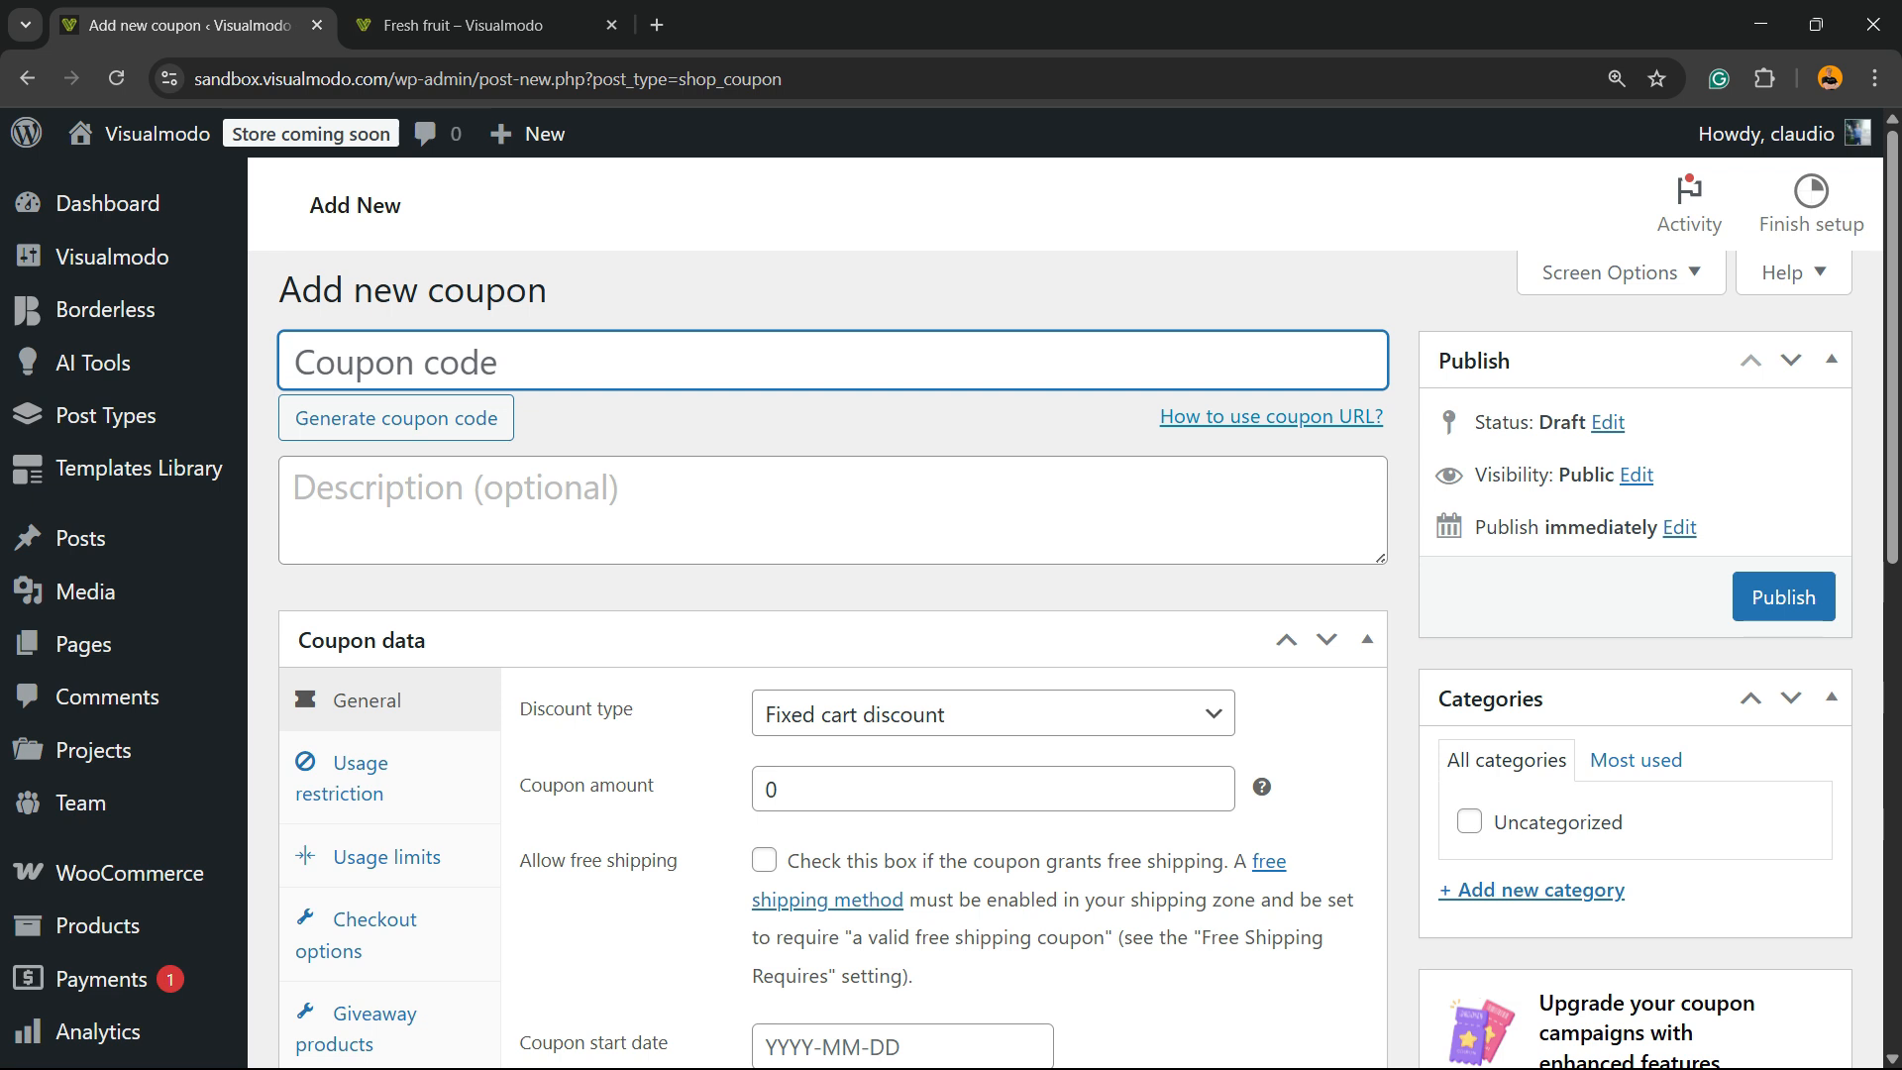
{"action": "type", "text": "1234"}
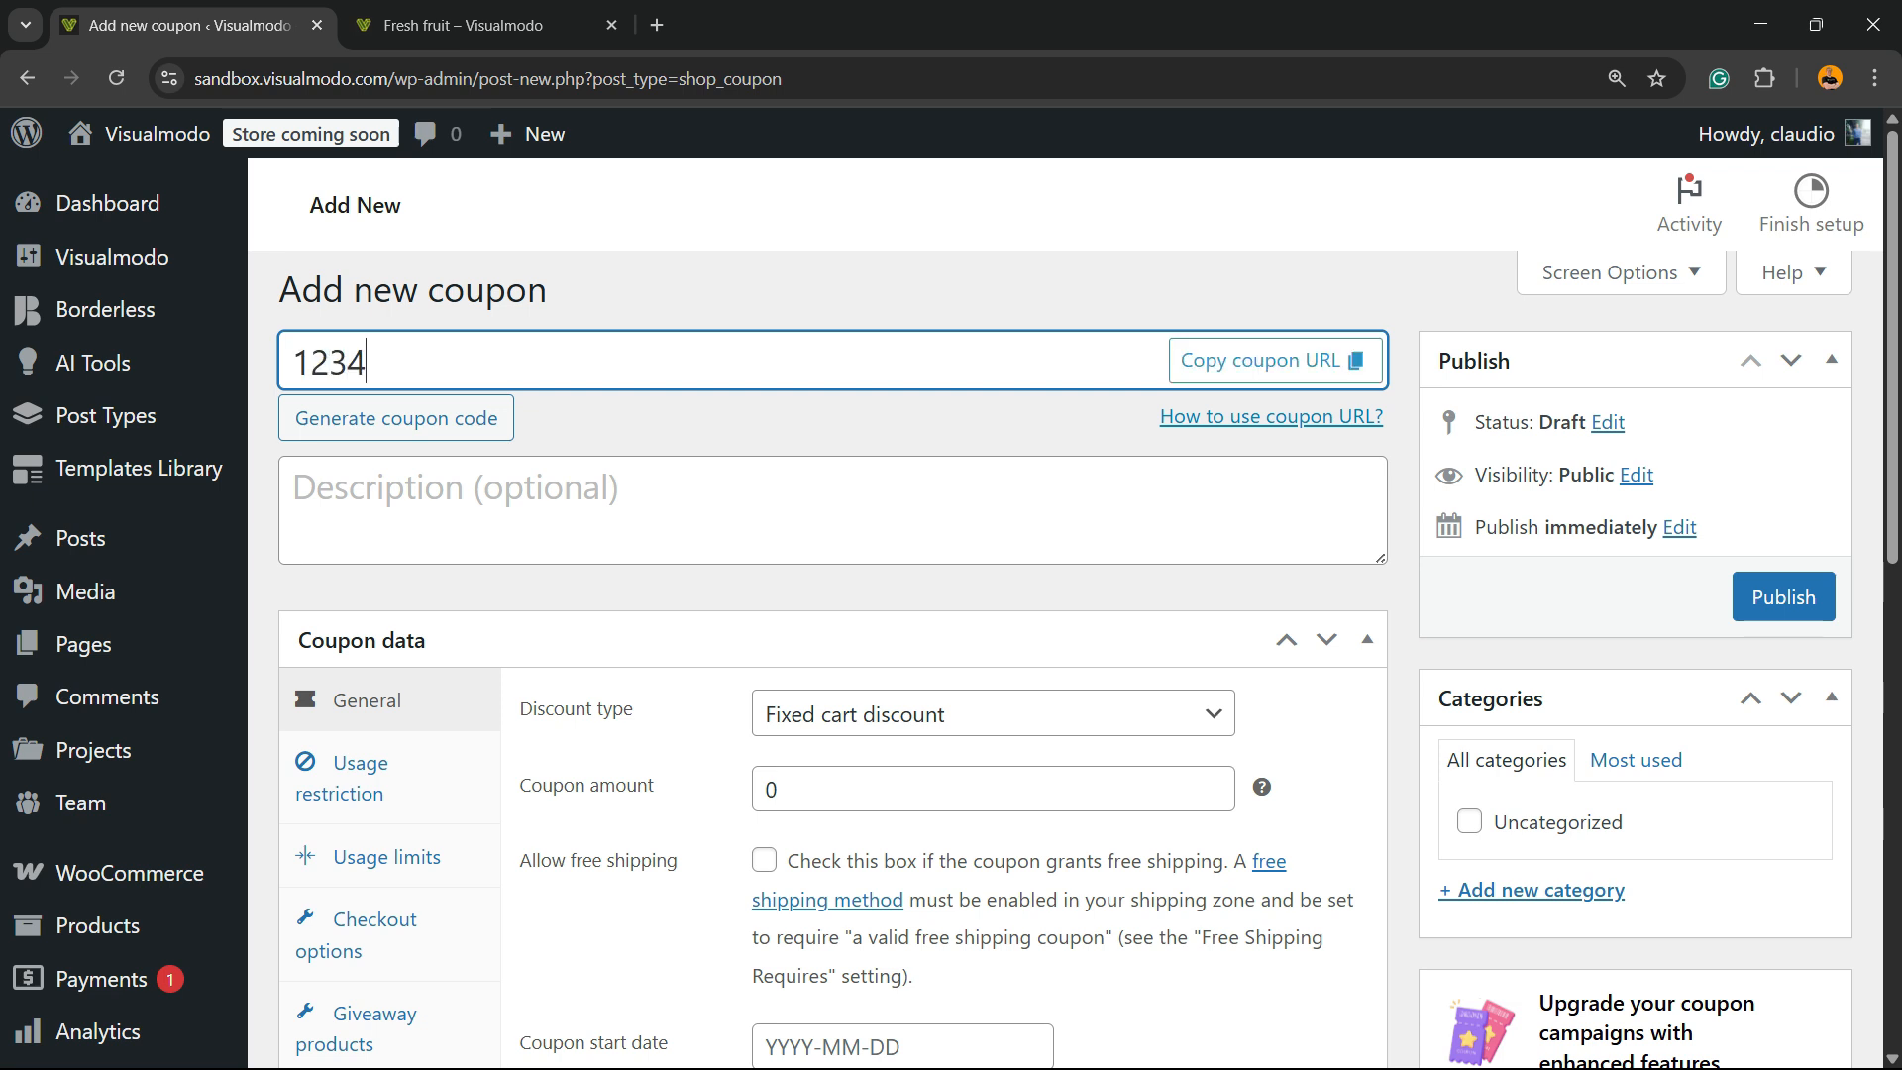
{"action": "left_click", "coordinate": [456, 488]}
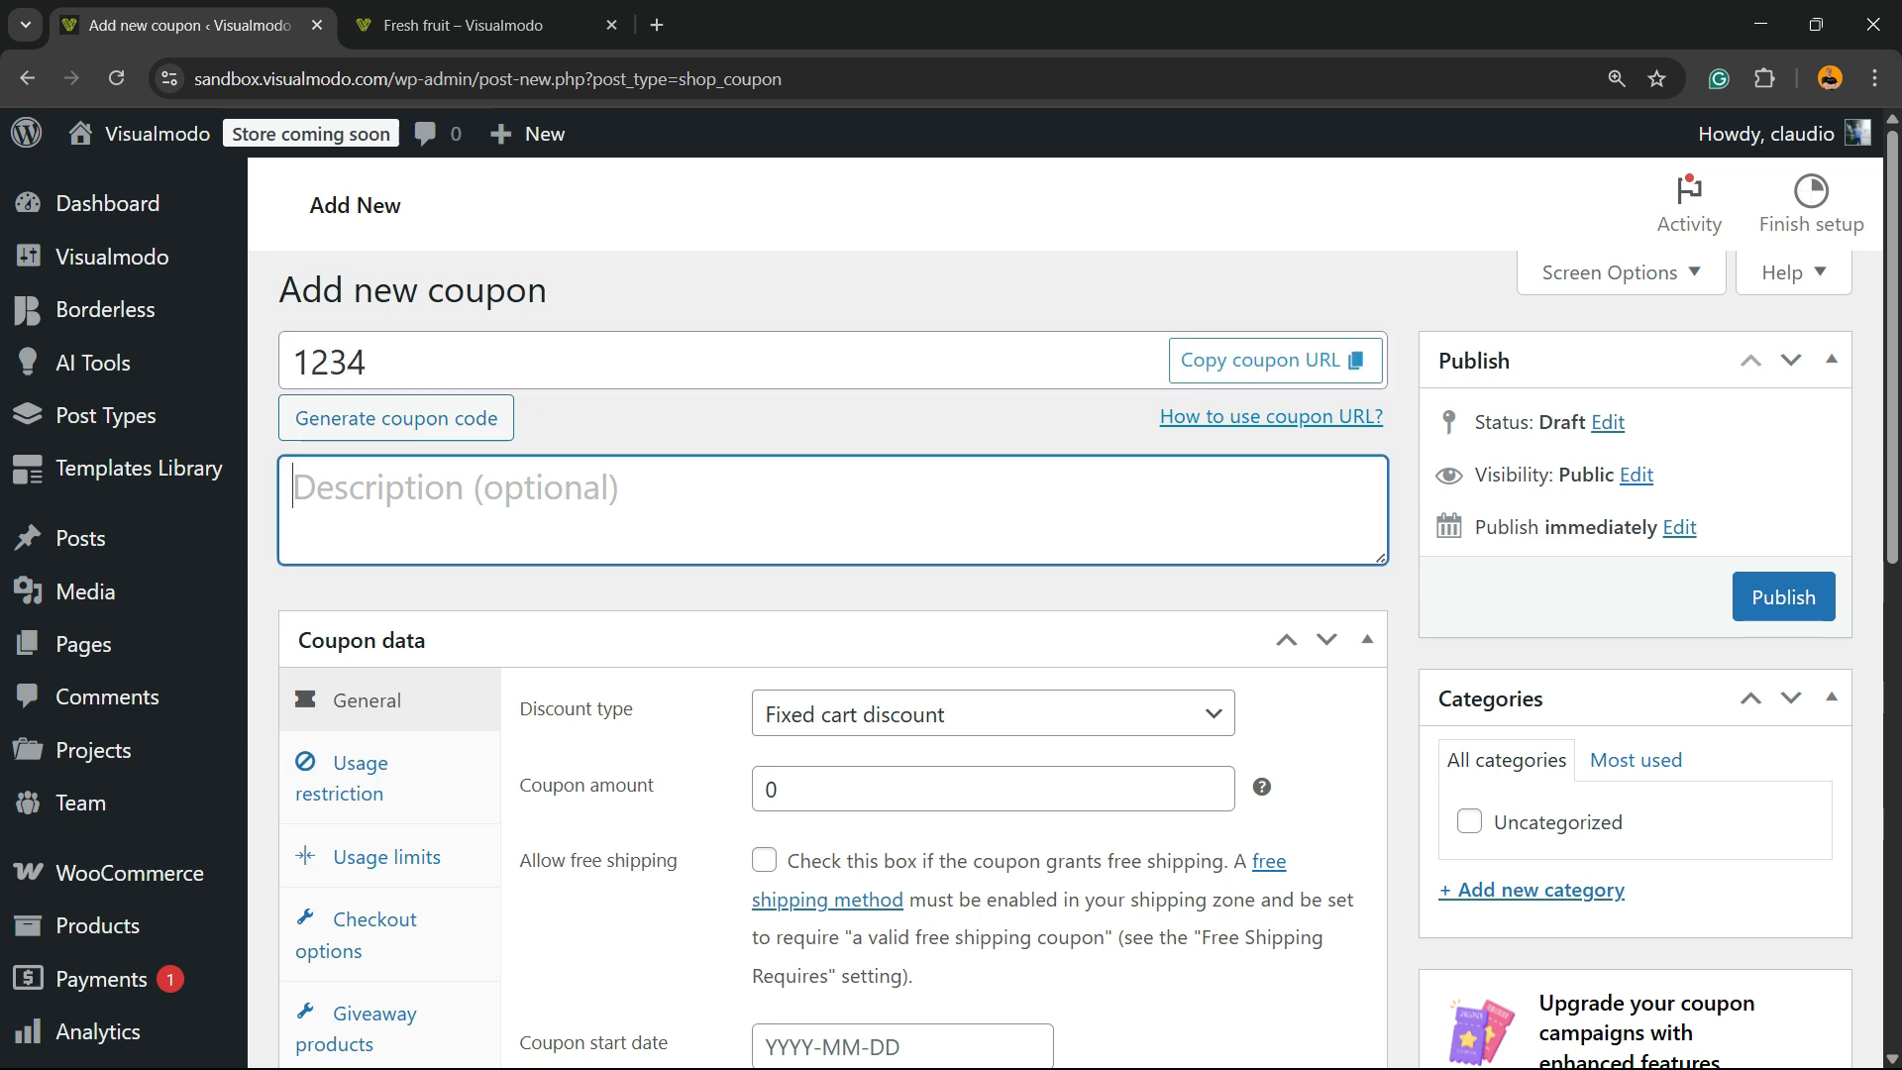
{"action": "type", "text": "1234555"}
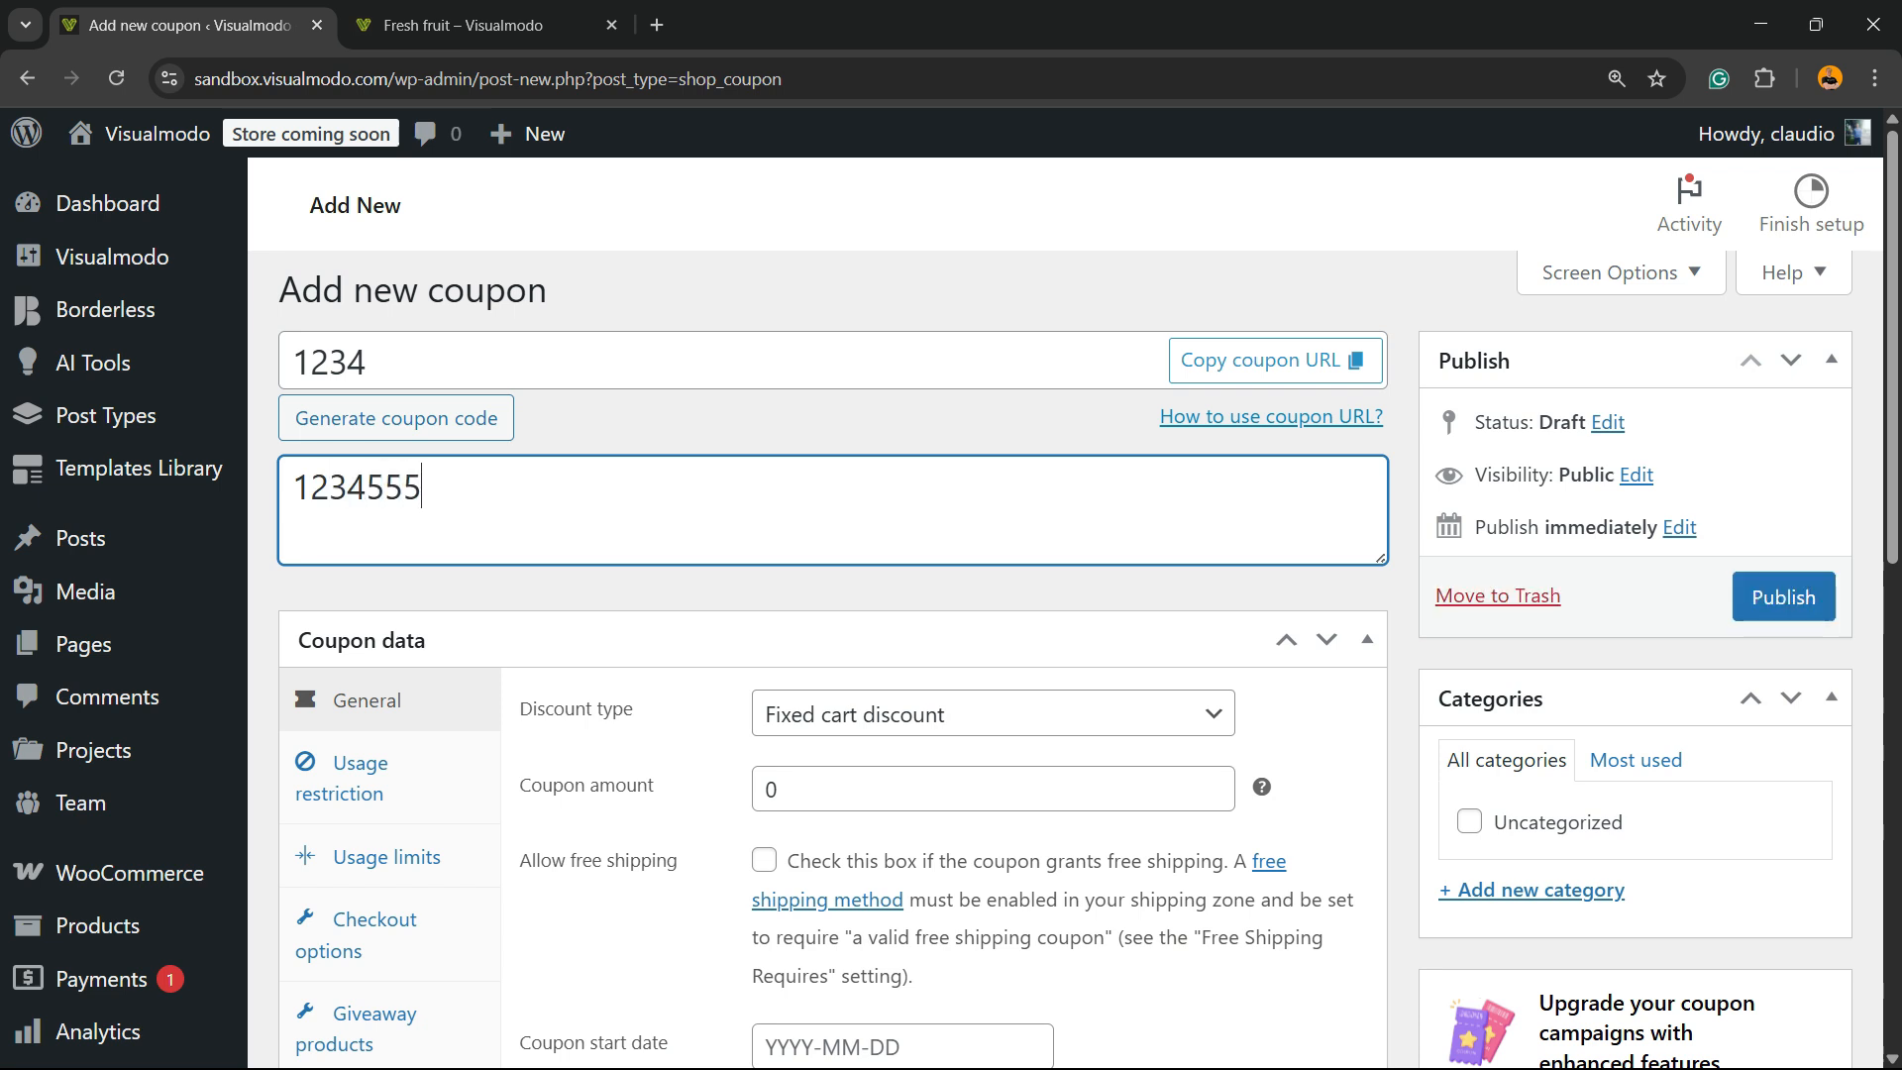
Set the coupon's discount type to Percentage discount and its amount to 5.
{"action": "left_click_drag", "start_coordinate": [520, 709], "coordinate": [633, 708]}
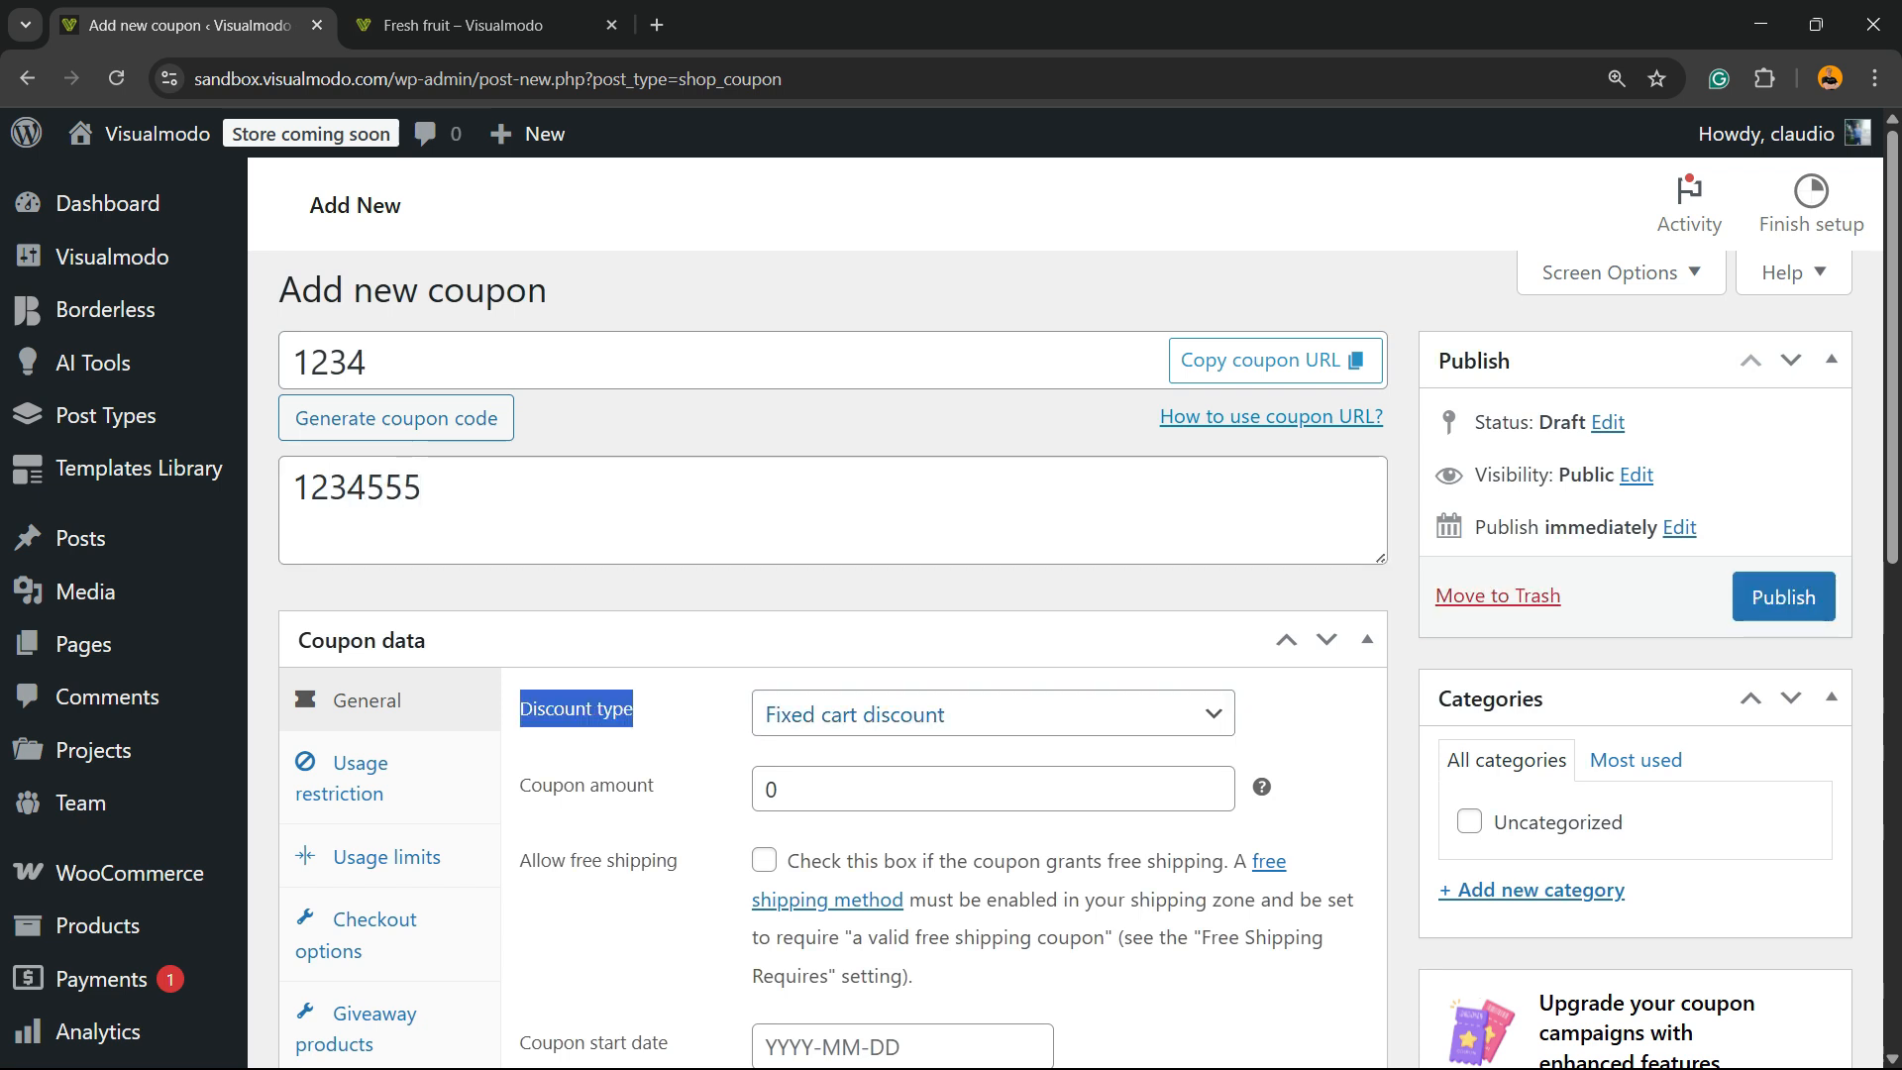
{"action": "left_click", "coordinate": [994, 713]}
{"action": "left_click", "coordinate": [862, 756]}
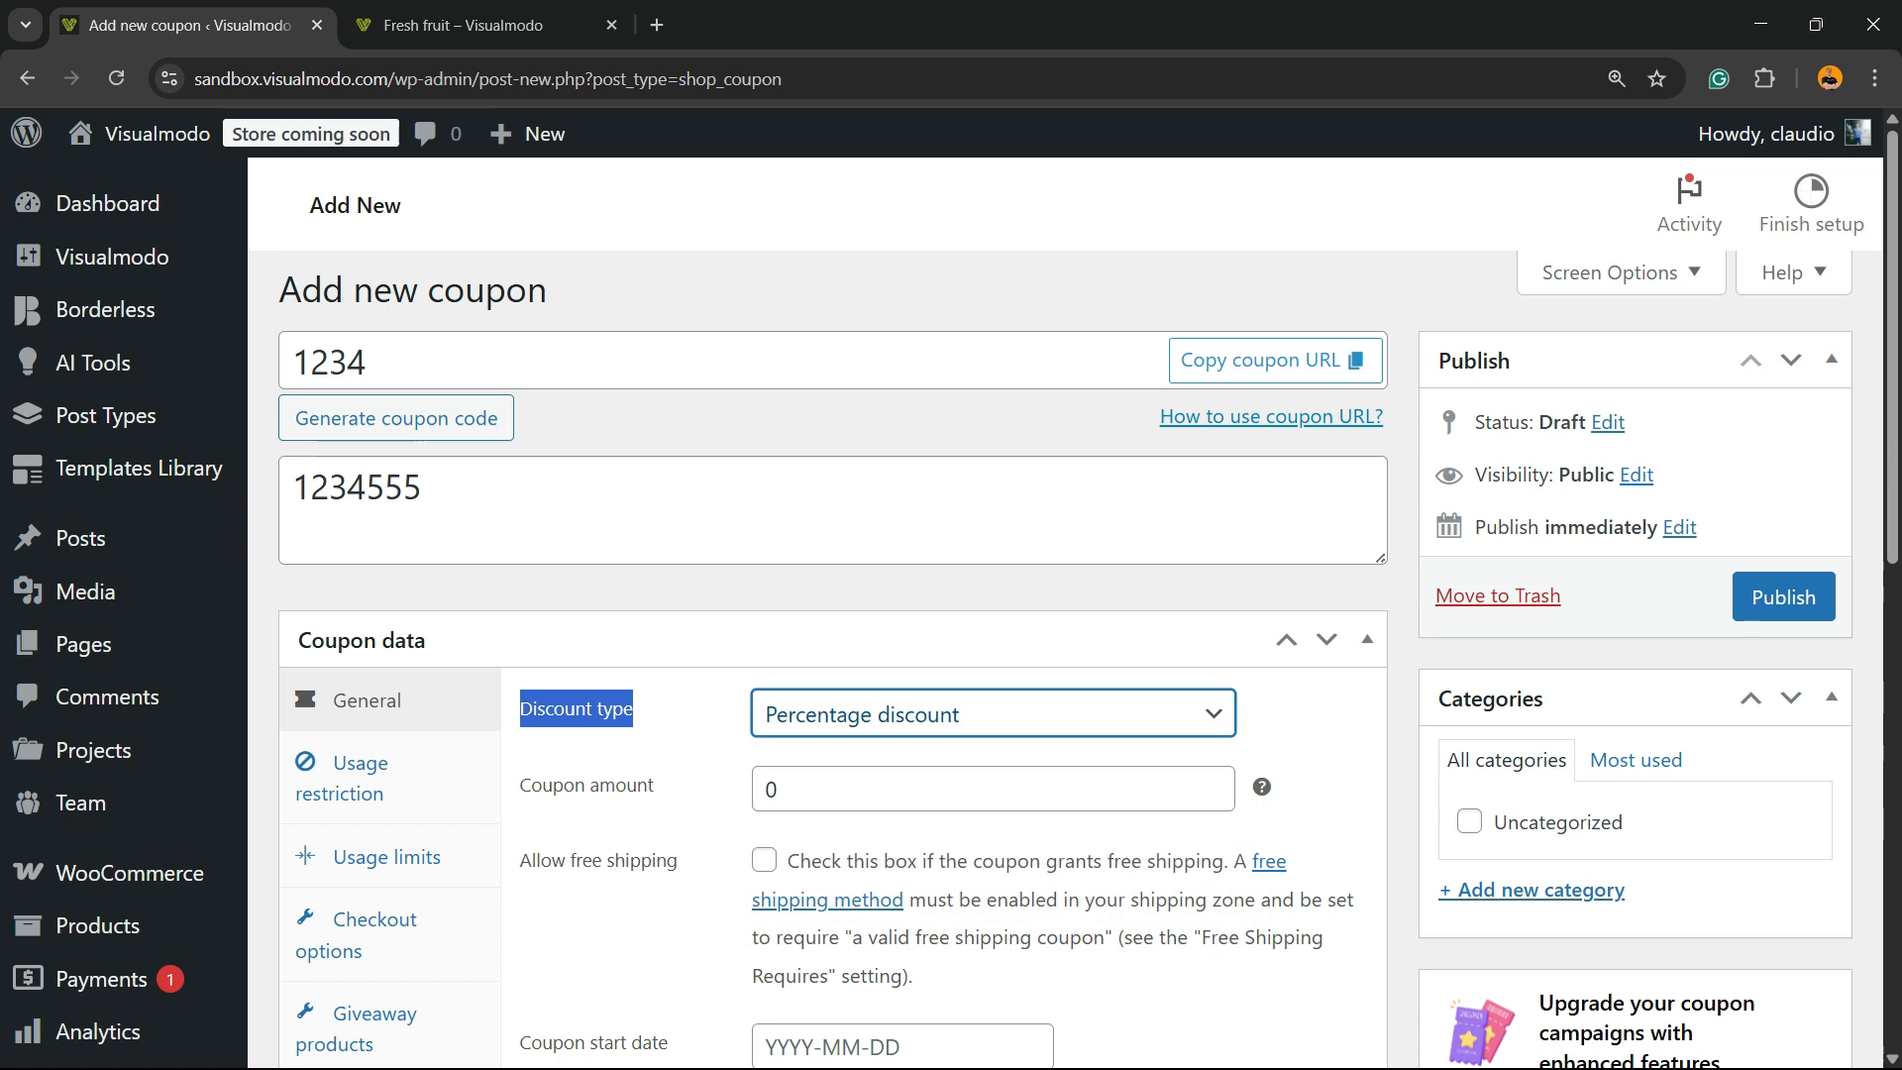
{"action": "key", "text": "Tab"}
{"action": "type", "text": "5"}
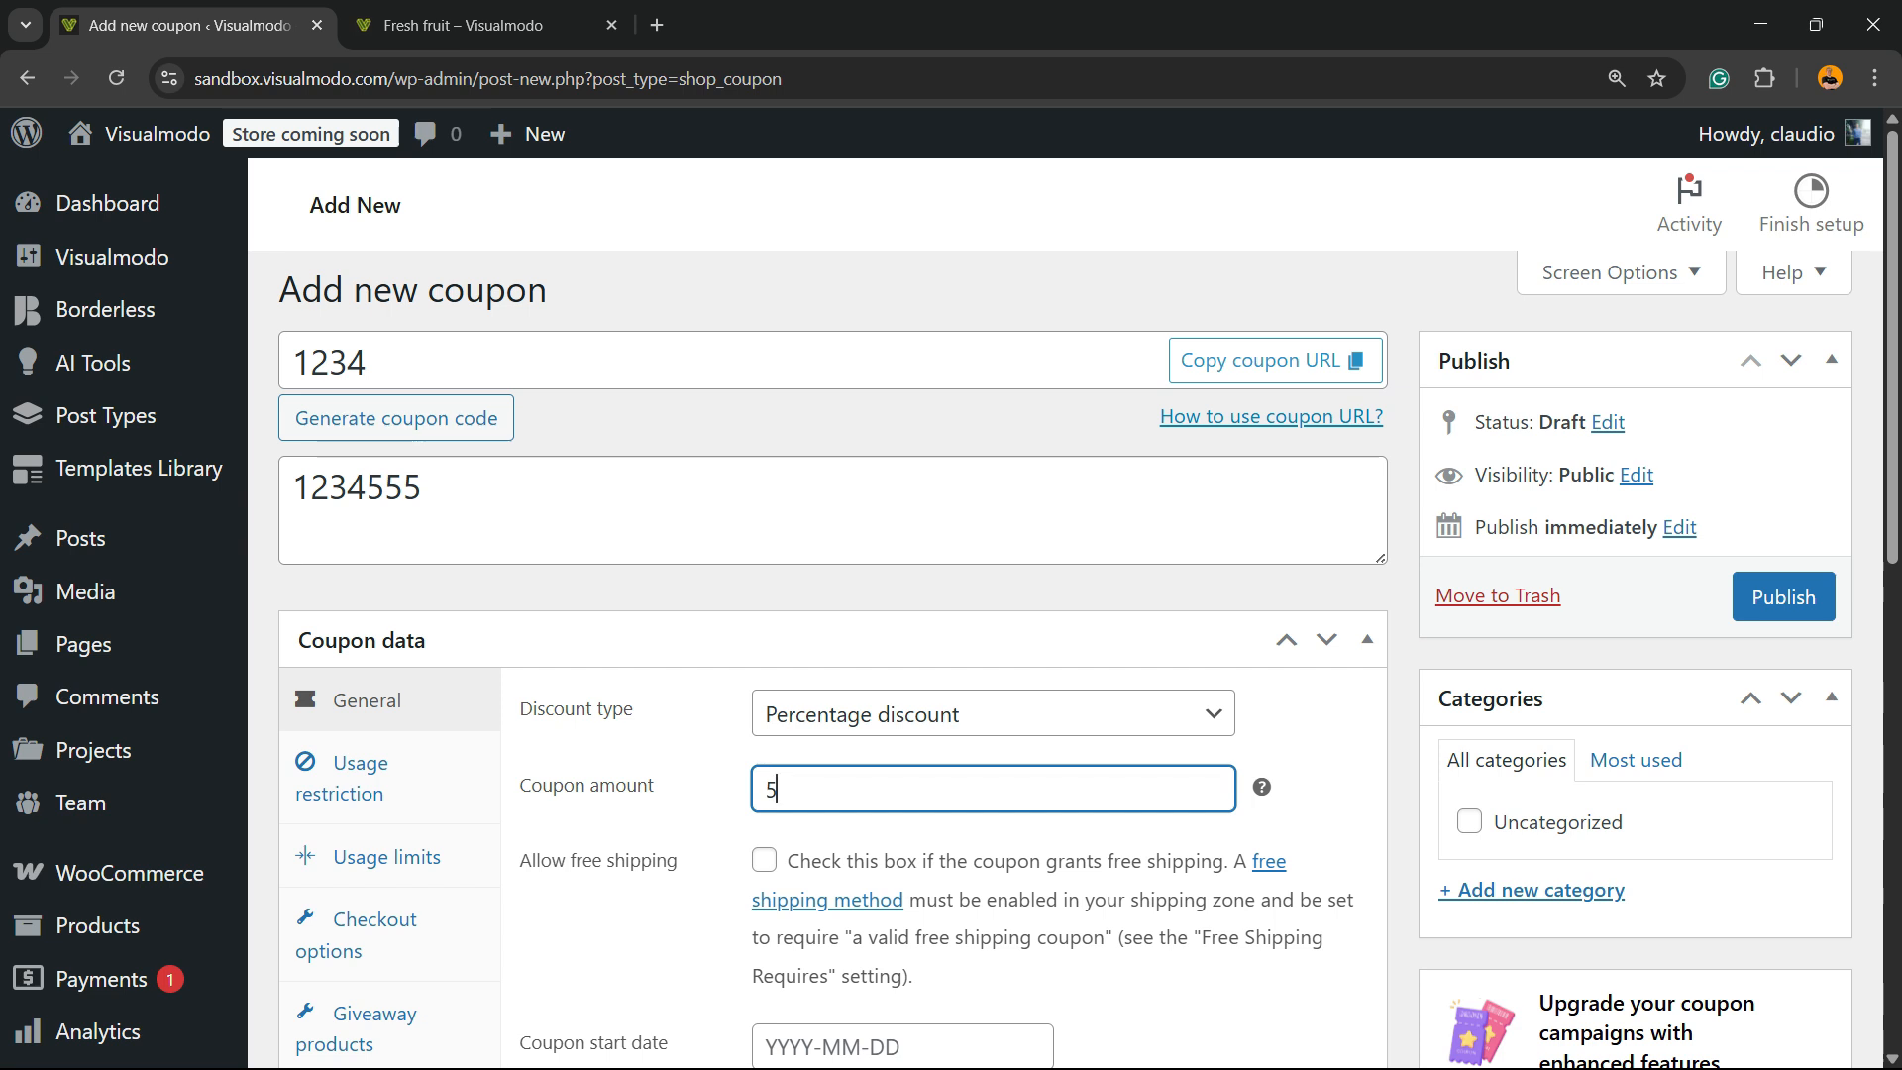
Set the coupon expiry date to 2025-03-31, leaving the start date empty.
{"action": "scroll", "coordinate": [1065, 595], "scroll_direction": "down", "scroll_amount": 1}
{"action": "scroll", "coordinate": [1065, 595], "scroll_direction": "down", "scroll_amount": 3}
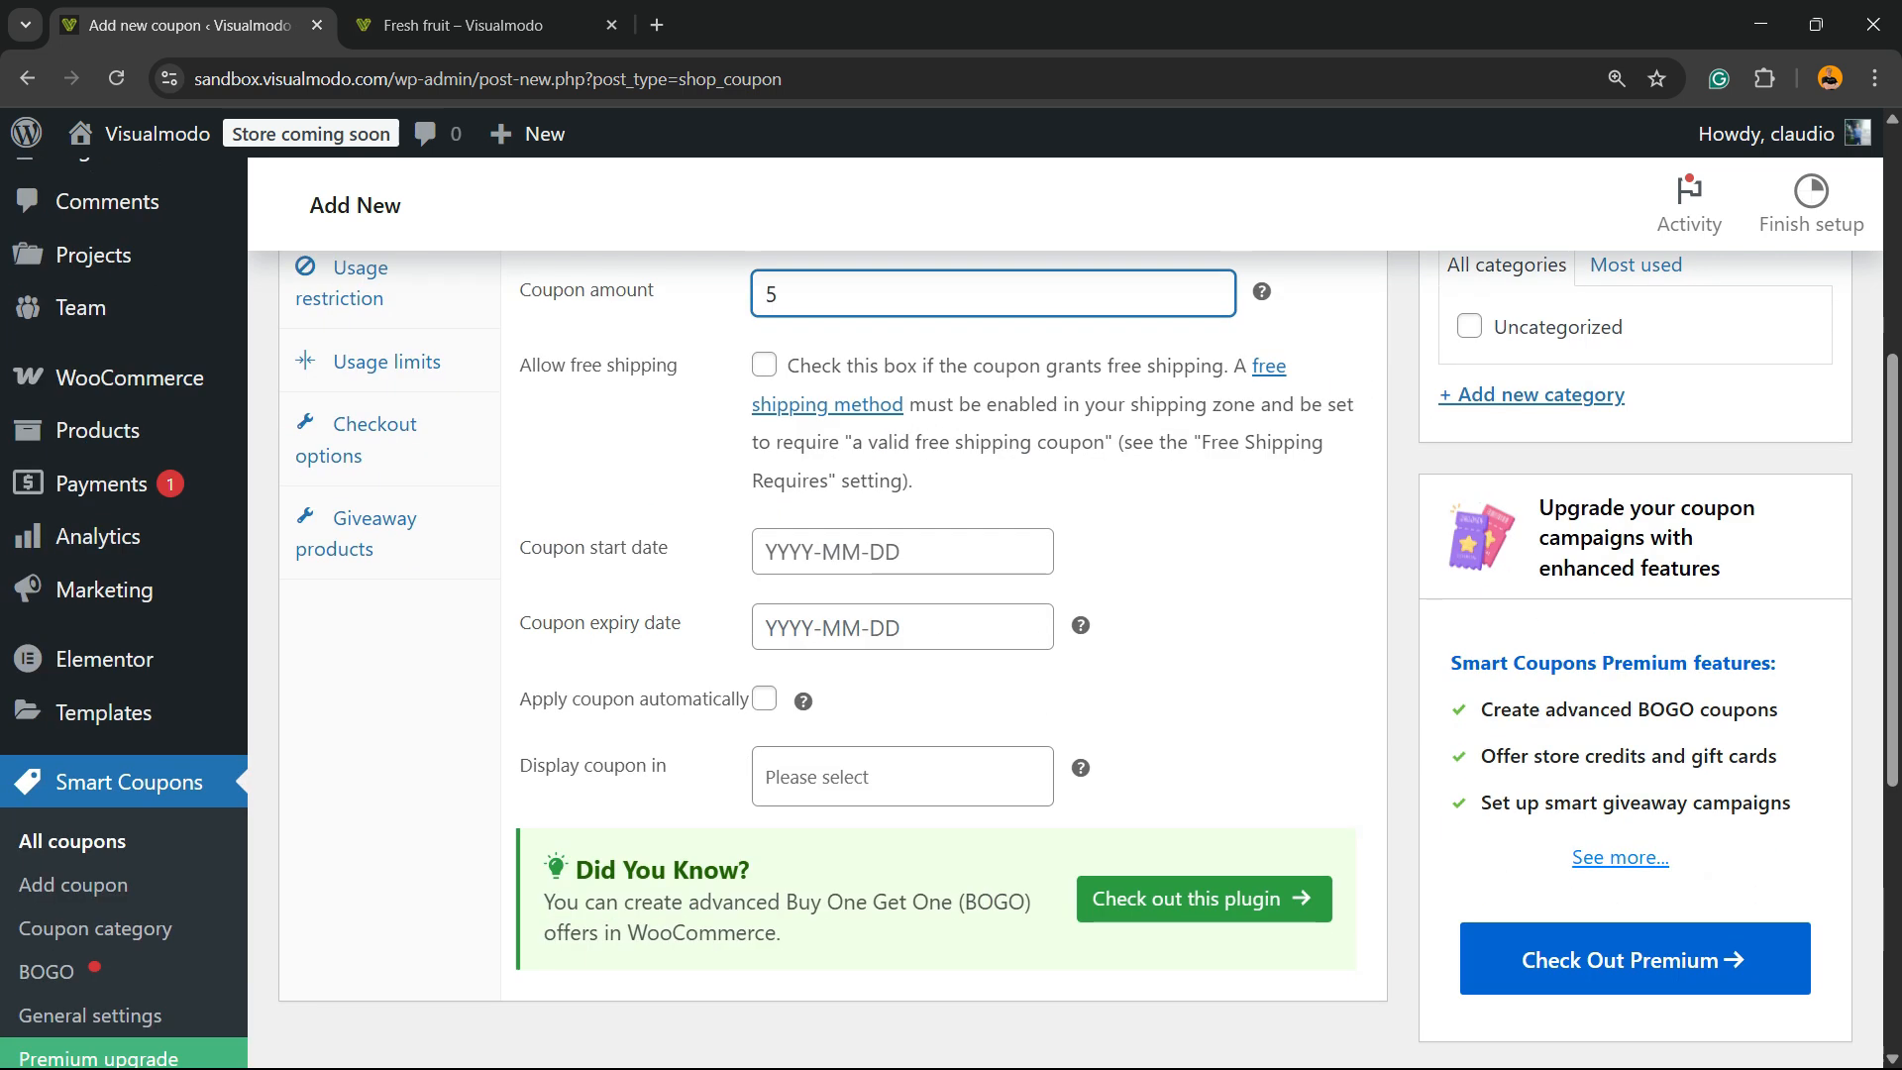
{"action": "left_click", "coordinate": [903, 552]}
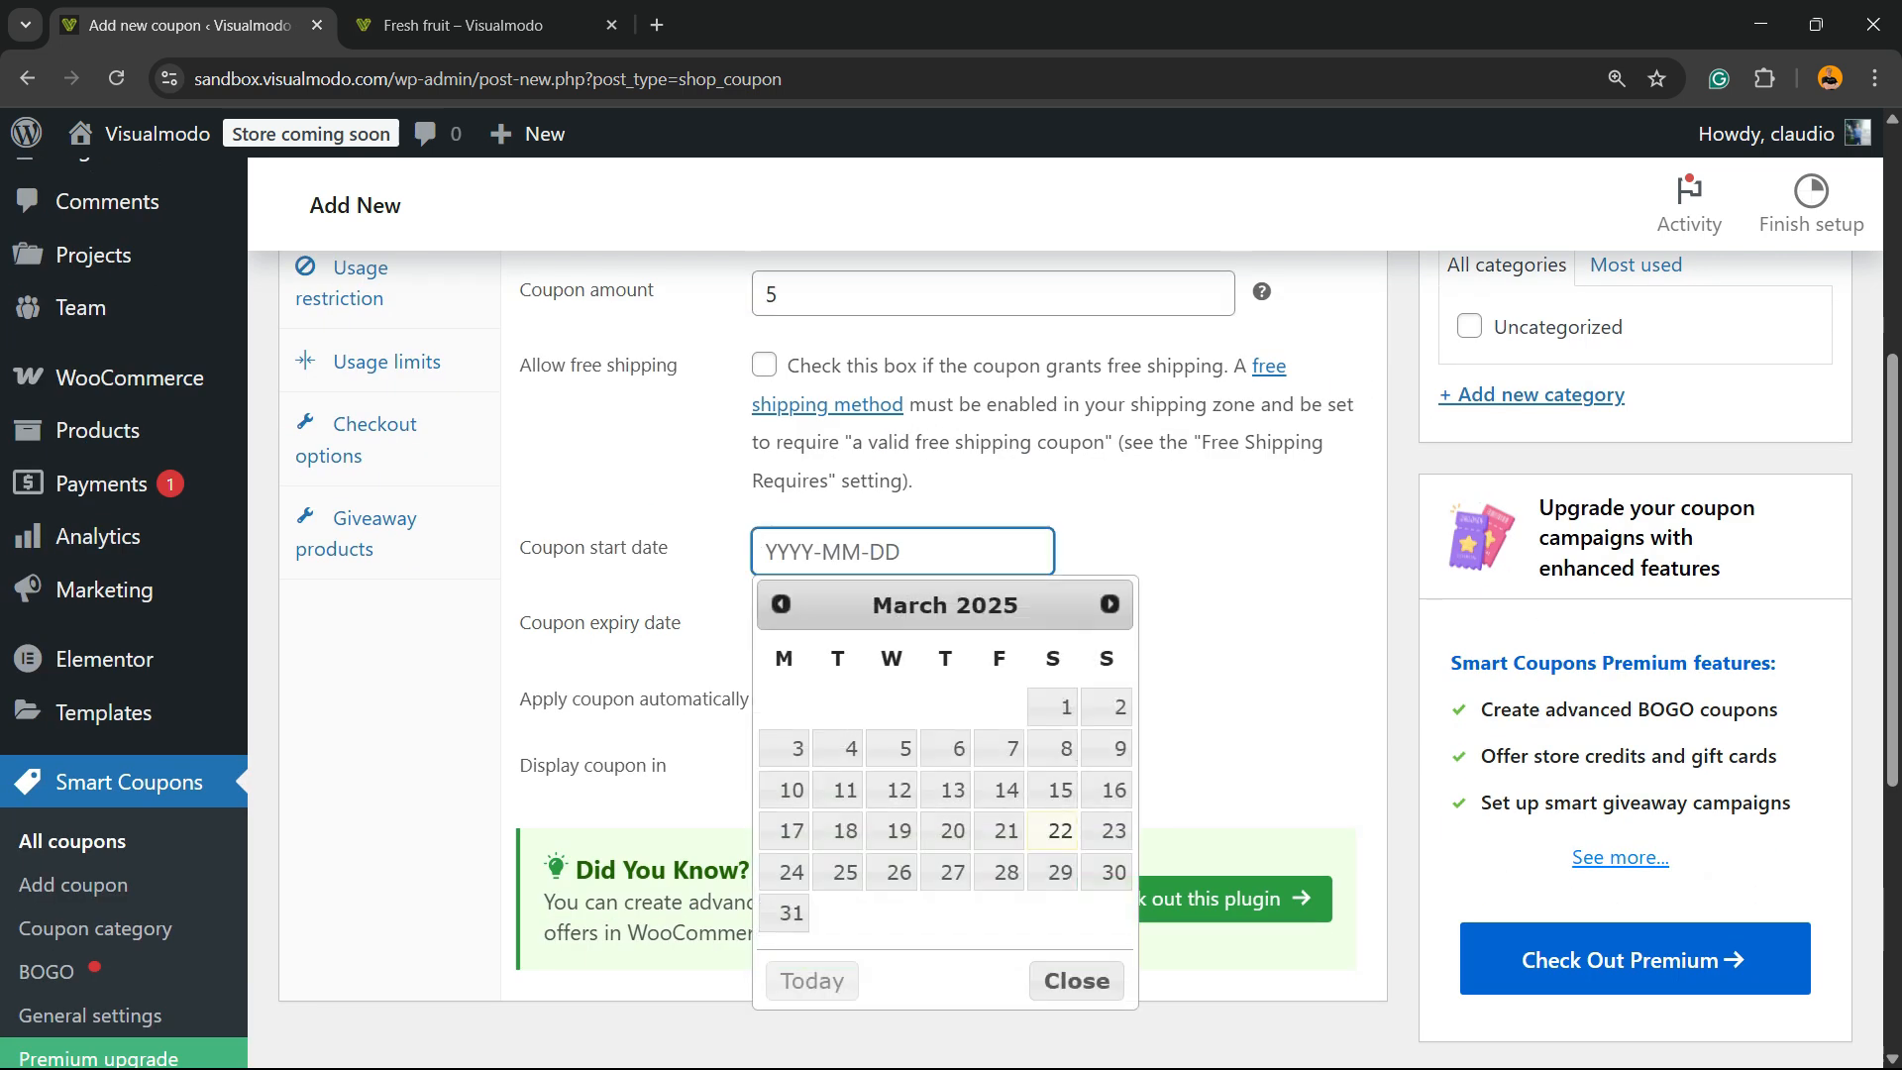
{"action": "left_click", "coordinate": [605, 549]}
{"action": "left_click", "coordinate": [674, 590]}
{"action": "left_click", "coordinate": [902, 627]}
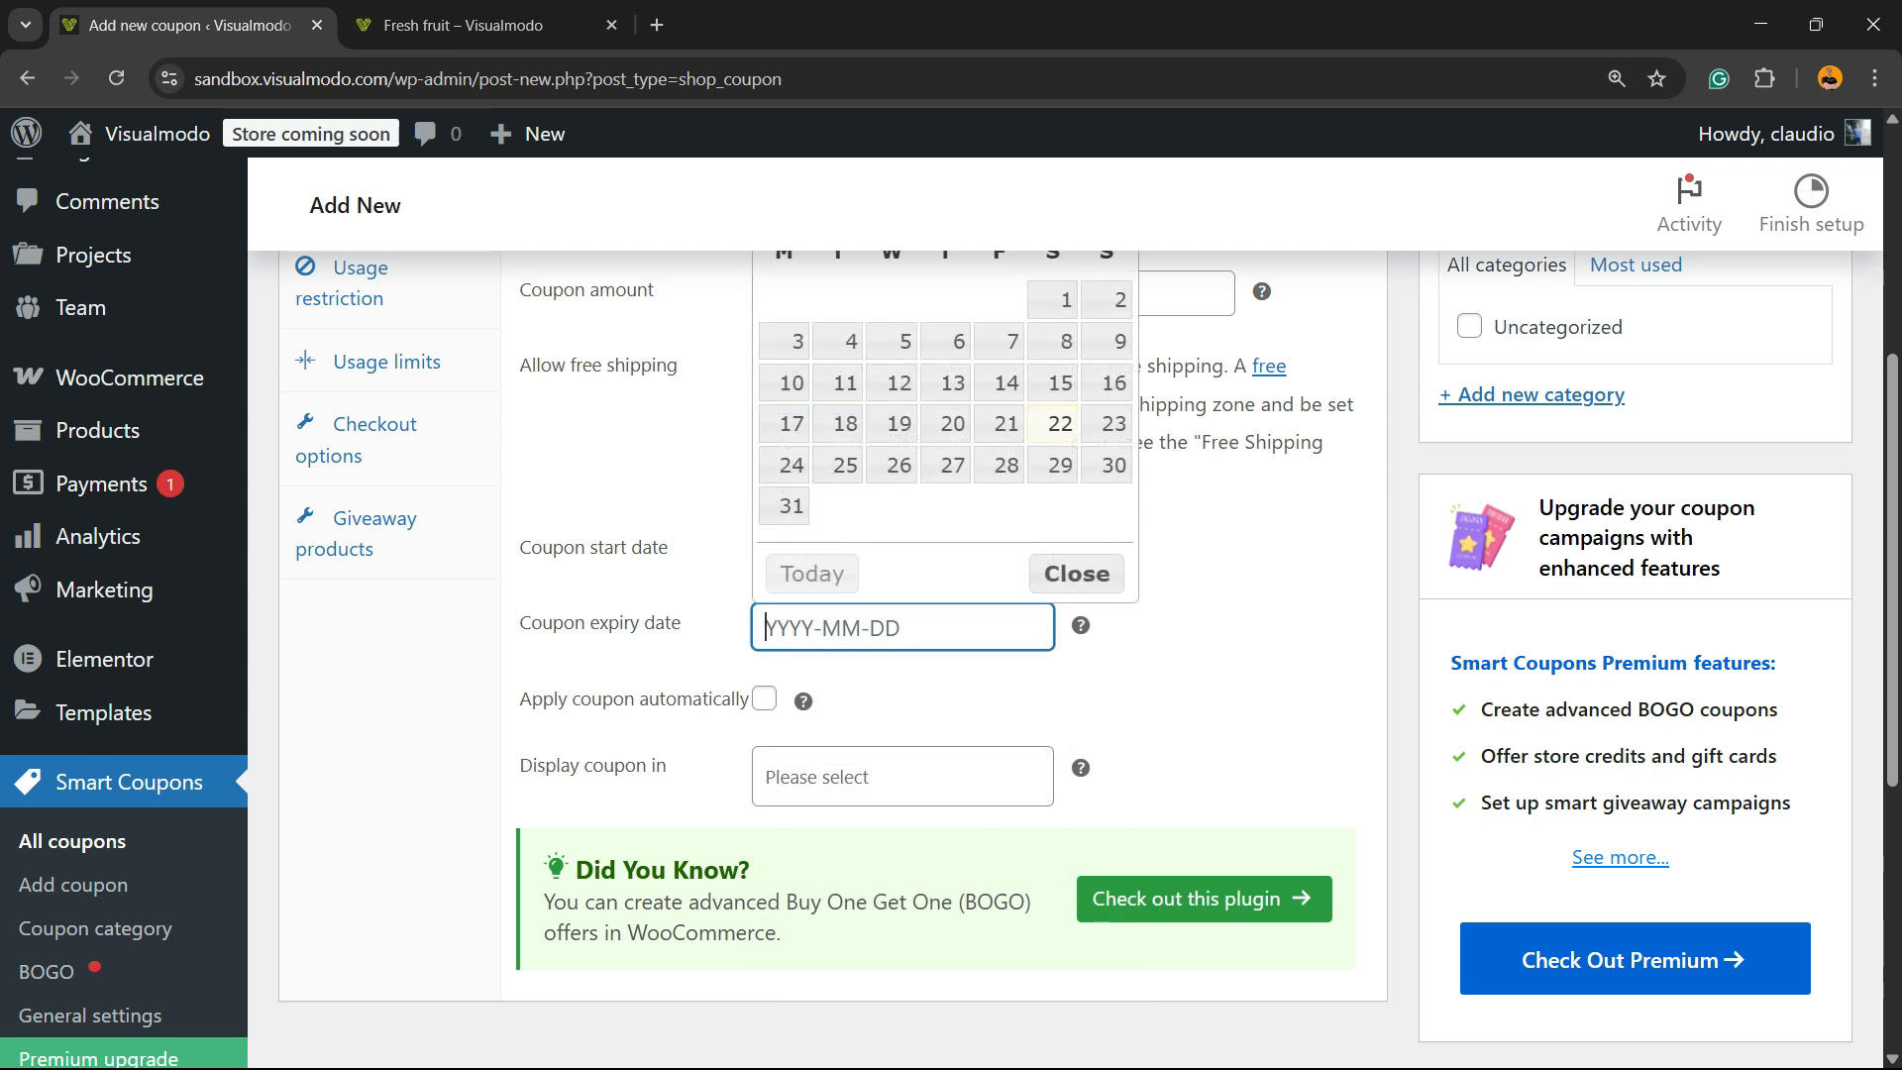
{"action": "left_click", "coordinate": [792, 506]}
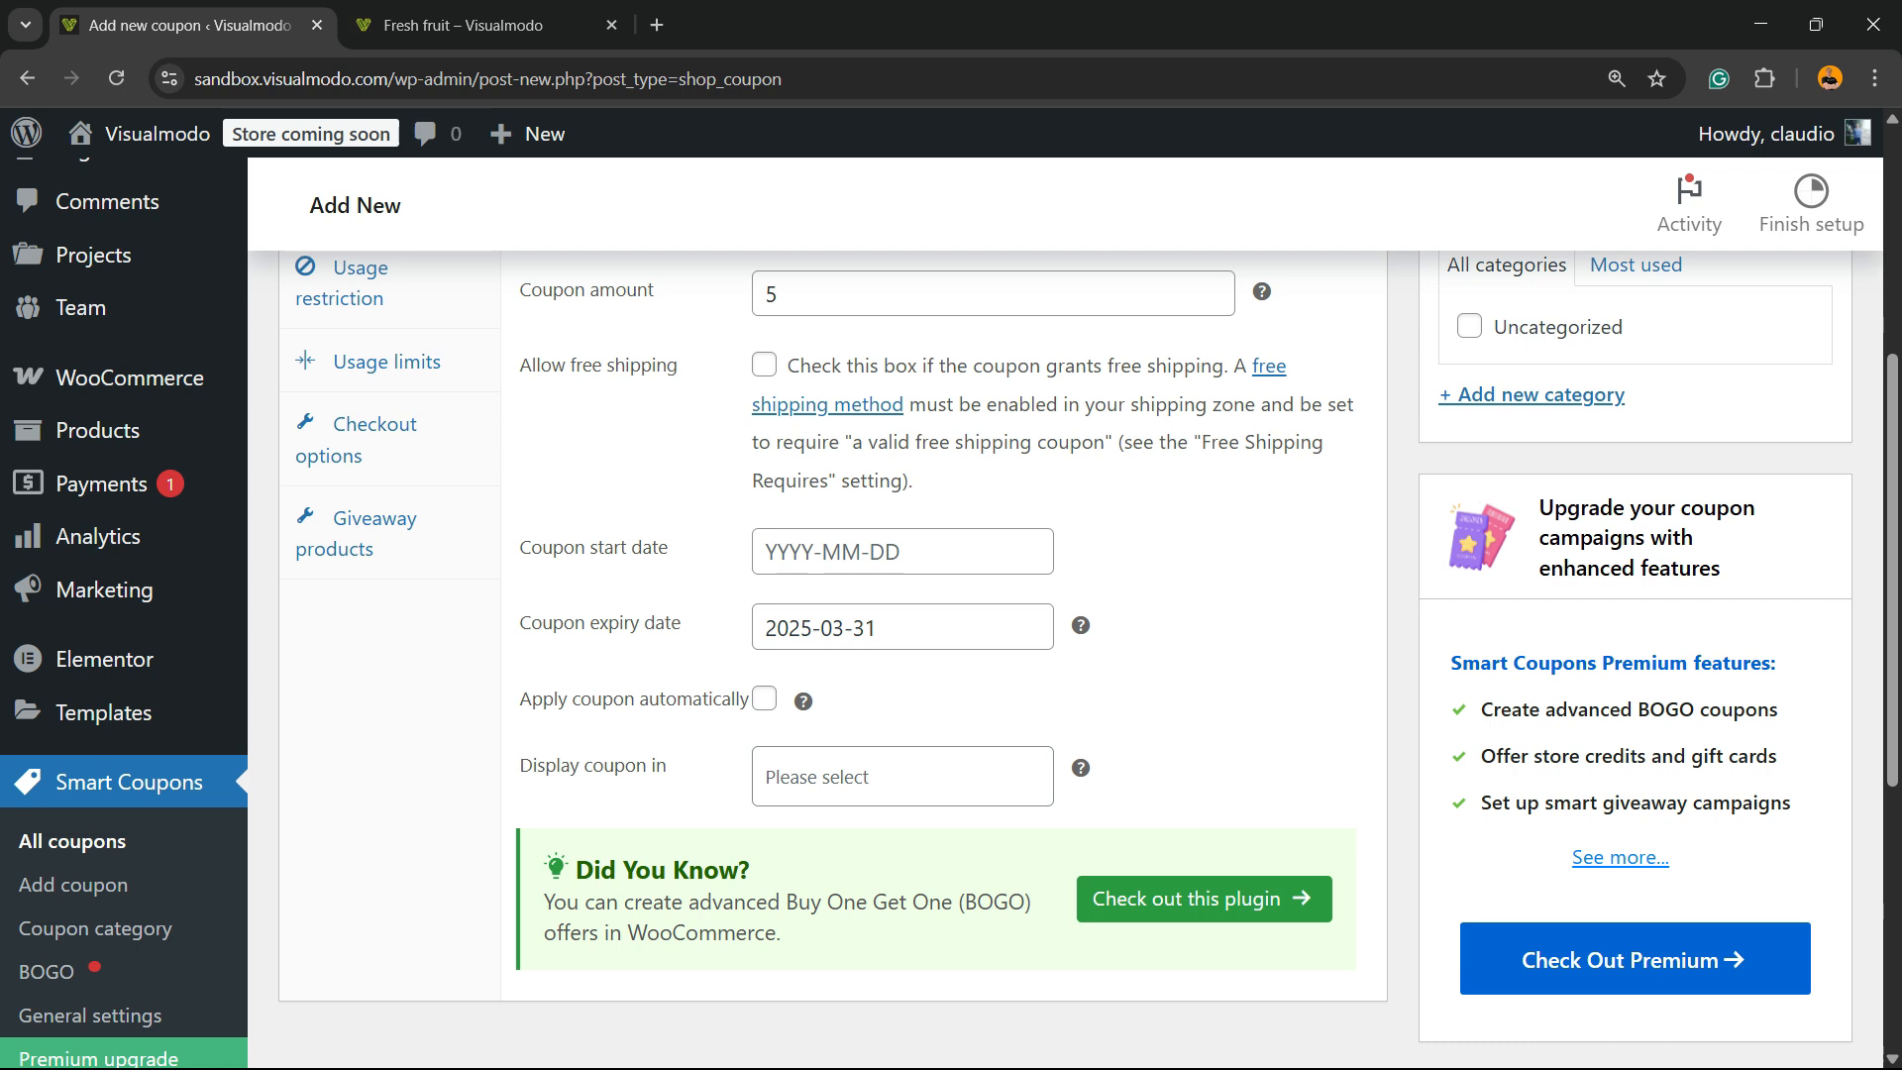
Enable the option to apply the coupon automatically.
{"action": "triple_click", "coordinate": [604, 698]}
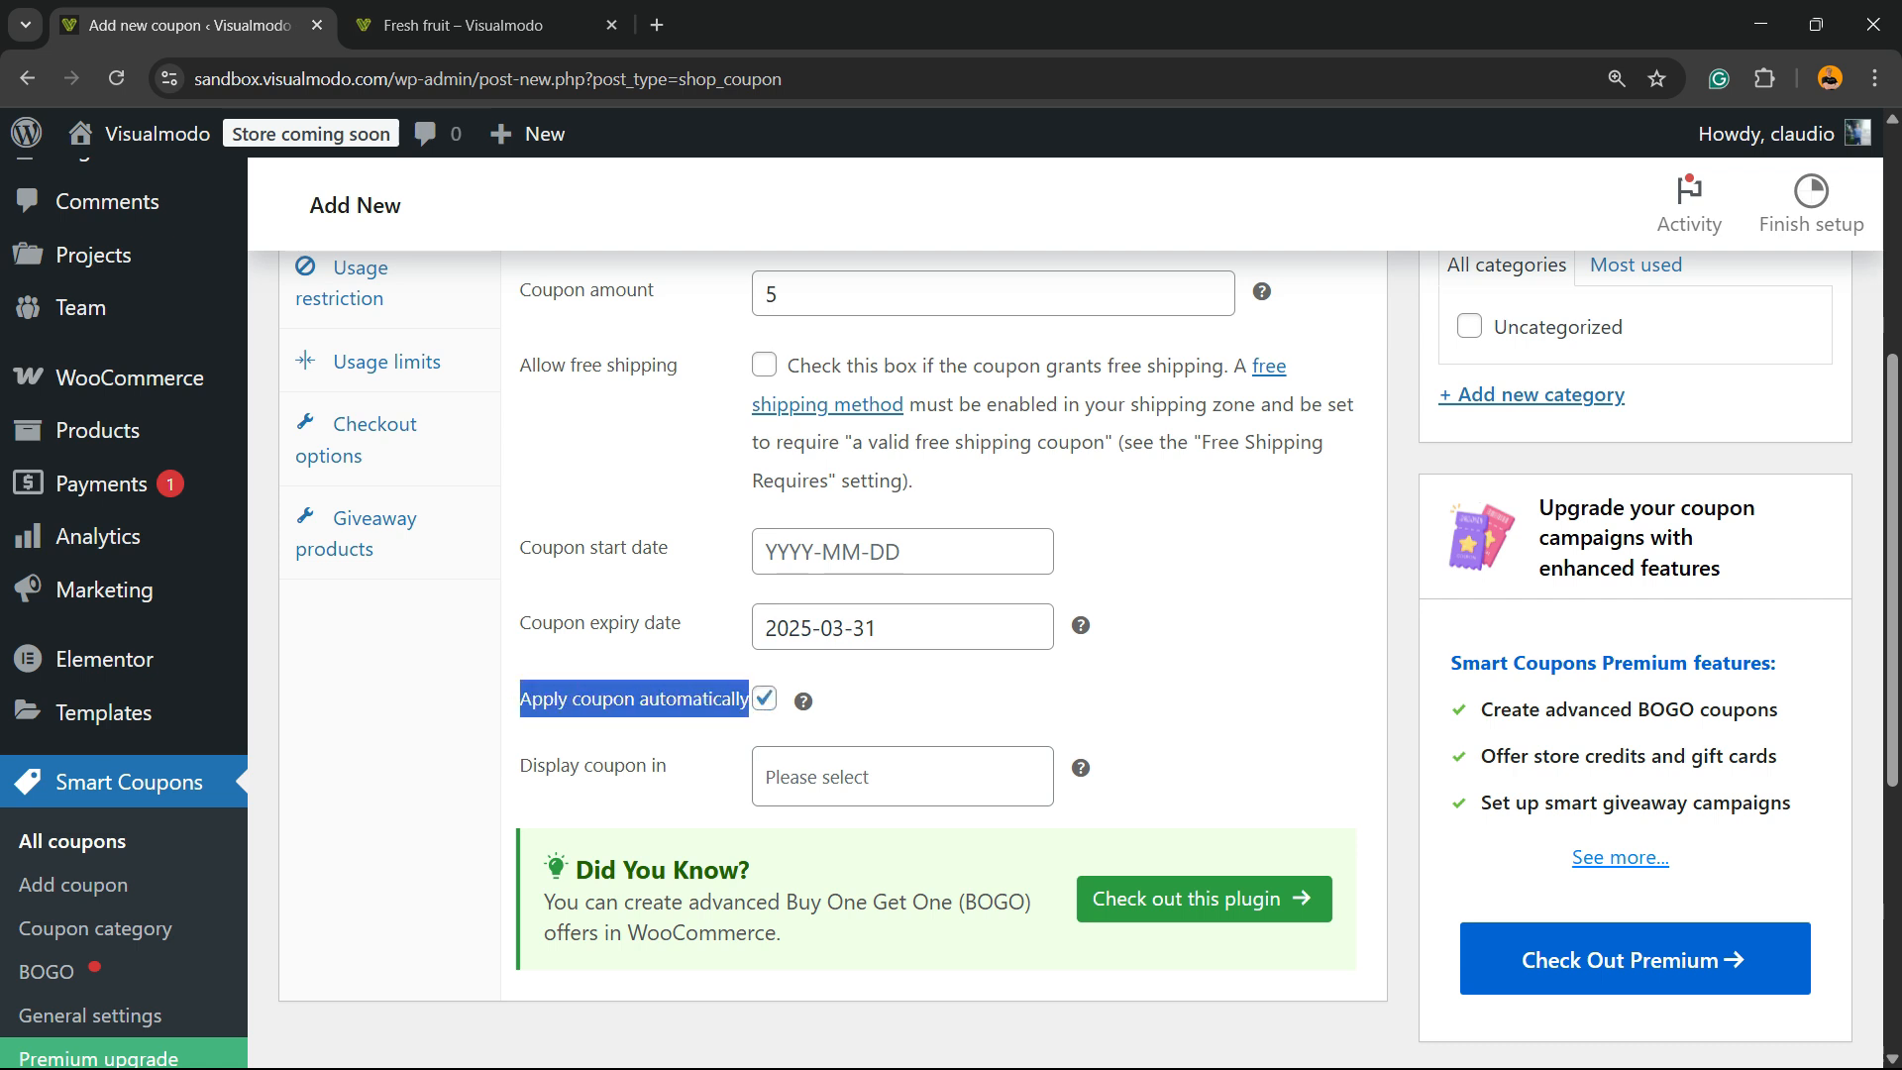
{"action": "left_click", "coordinate": [667, 700]}
{"action": "mouse_move", "coordinate": [802, 701]}
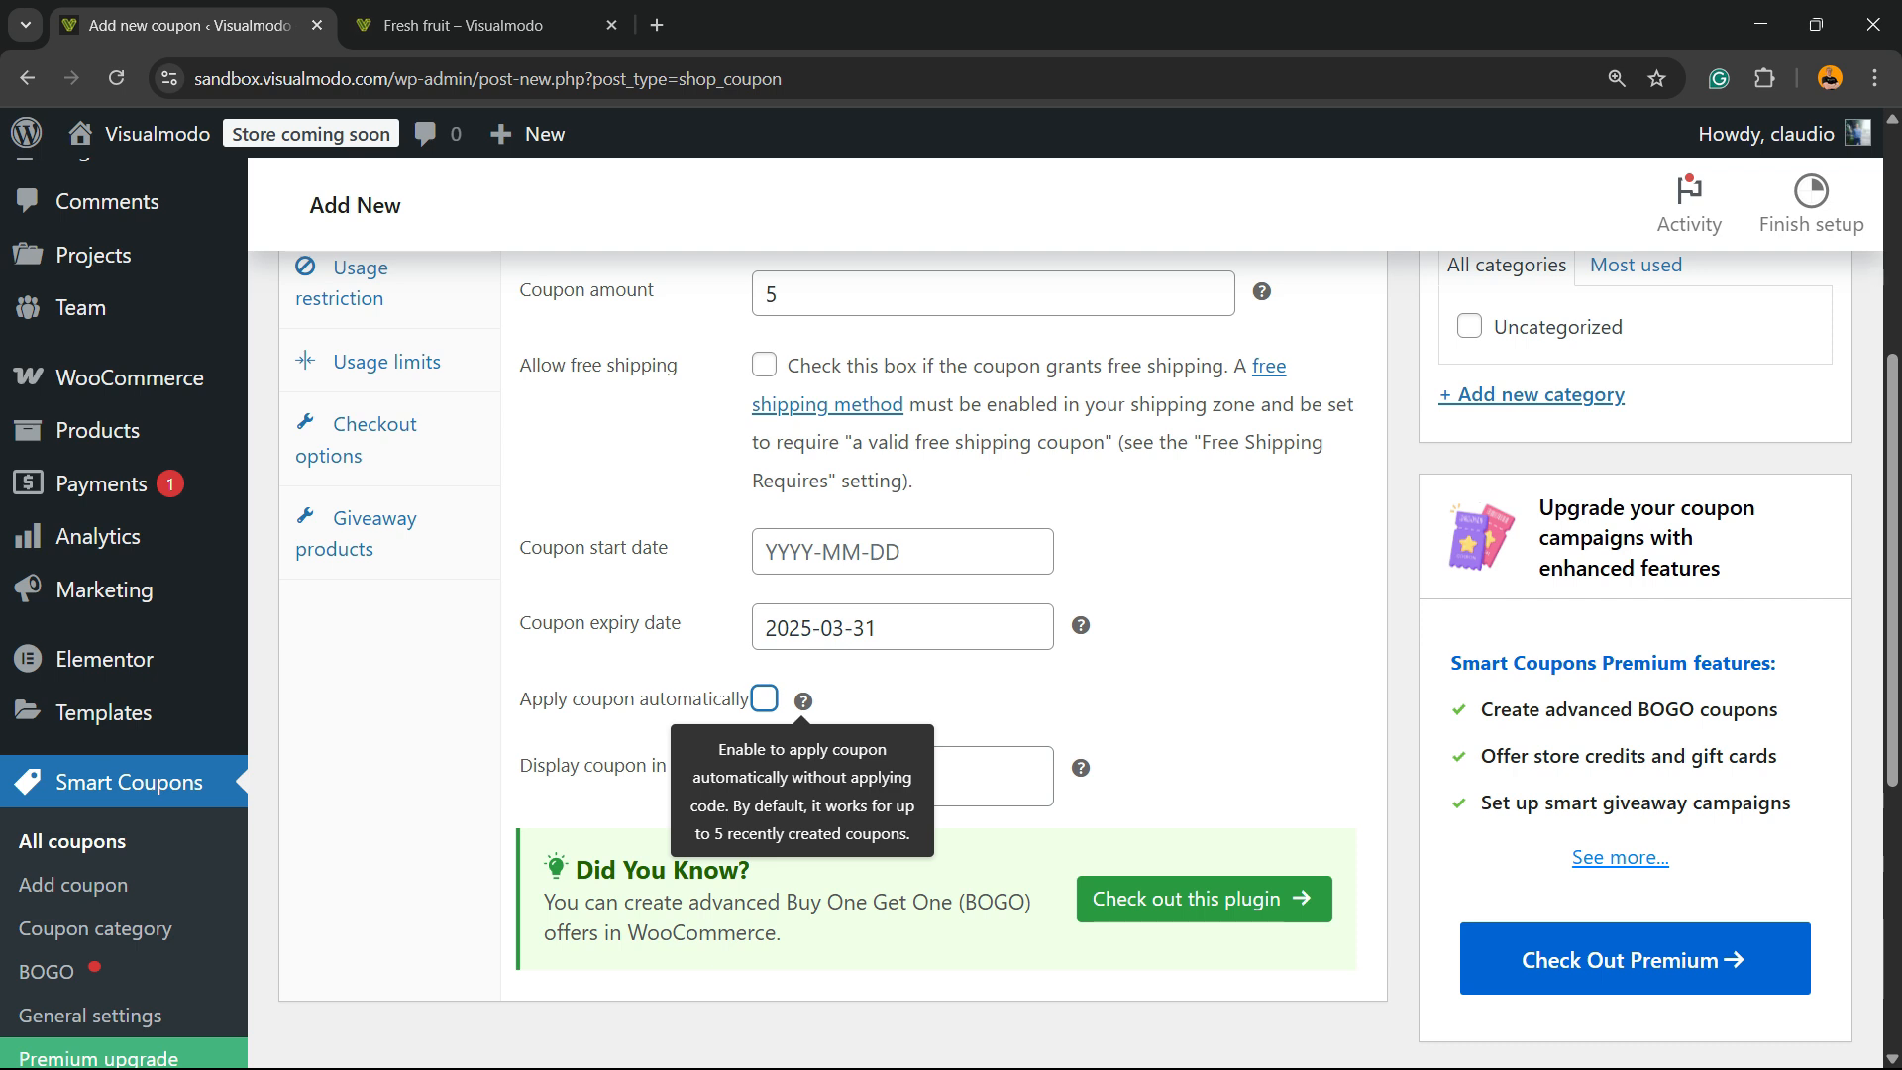
{"action": "left_click", "coordinate": [764, 699]}
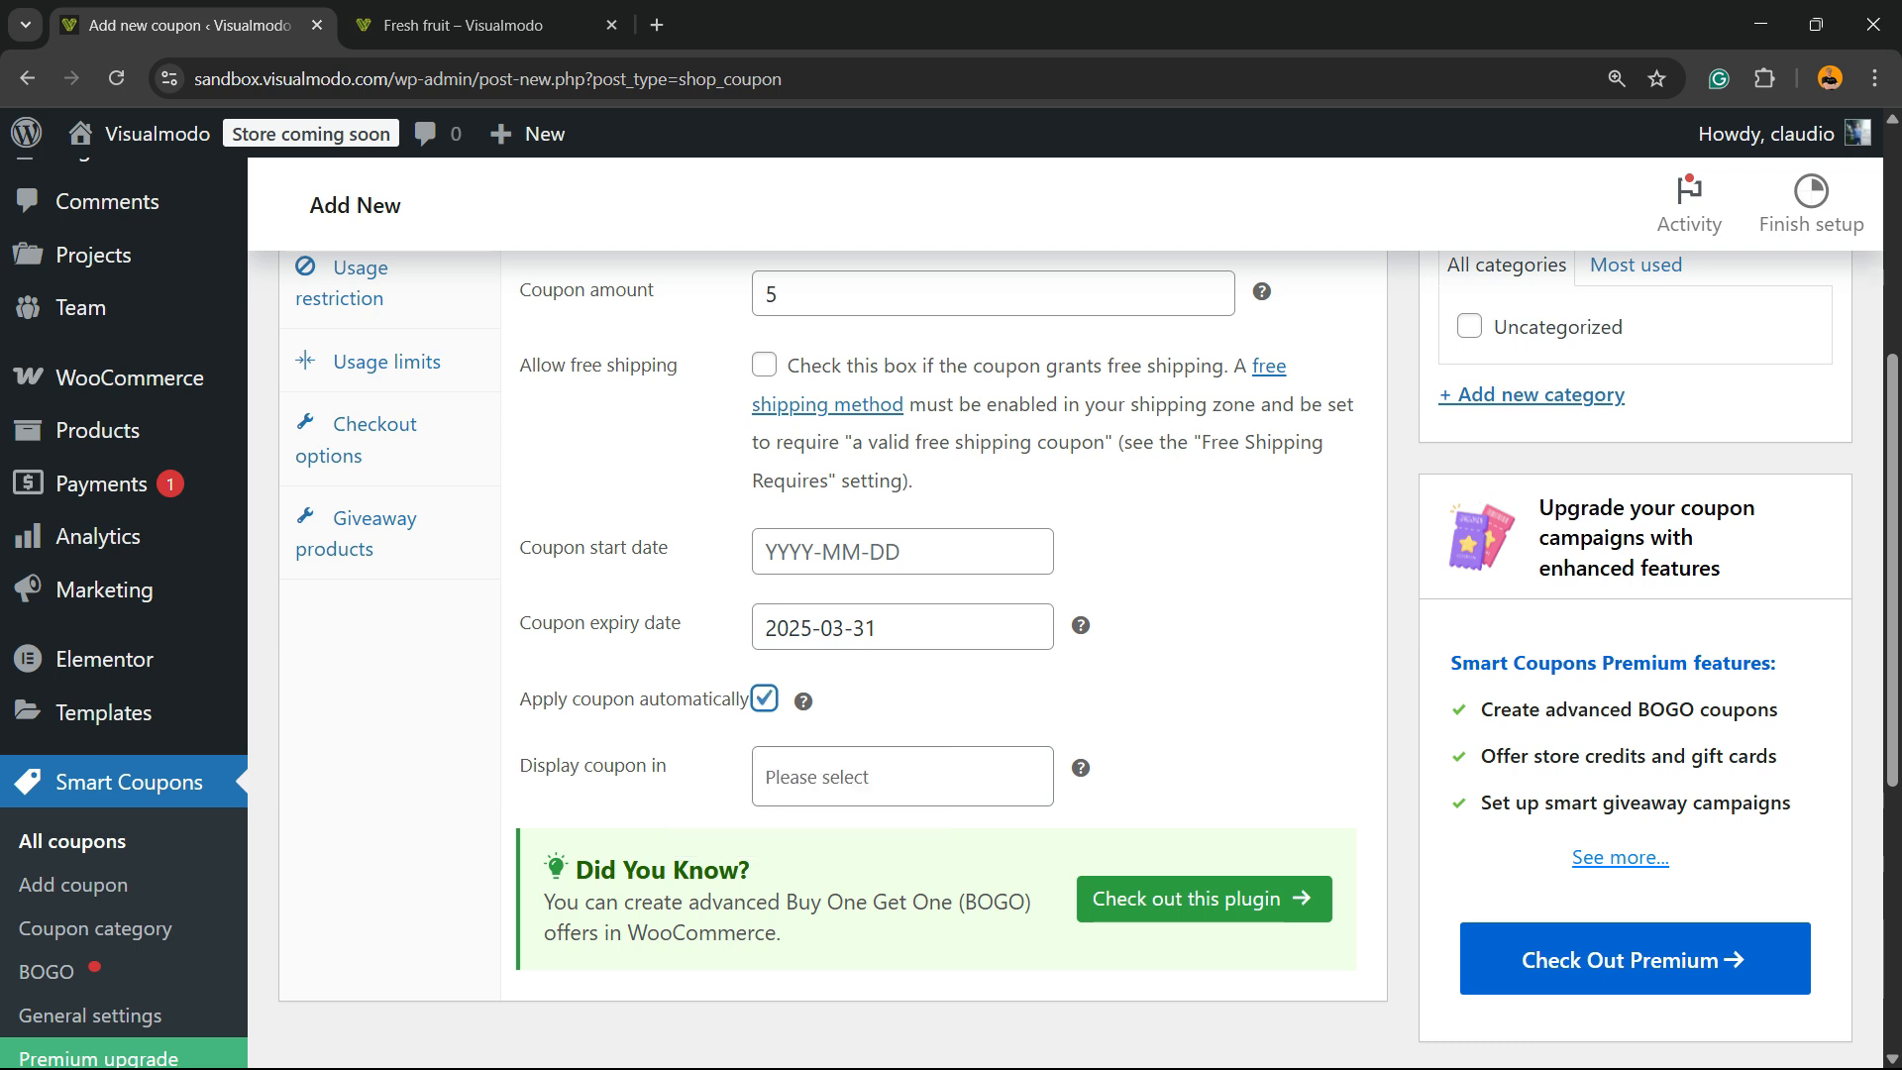
Display the coupon in Cart, Checkout and My Account.
{"action": "left_click", "coordinate": [902, 777]}
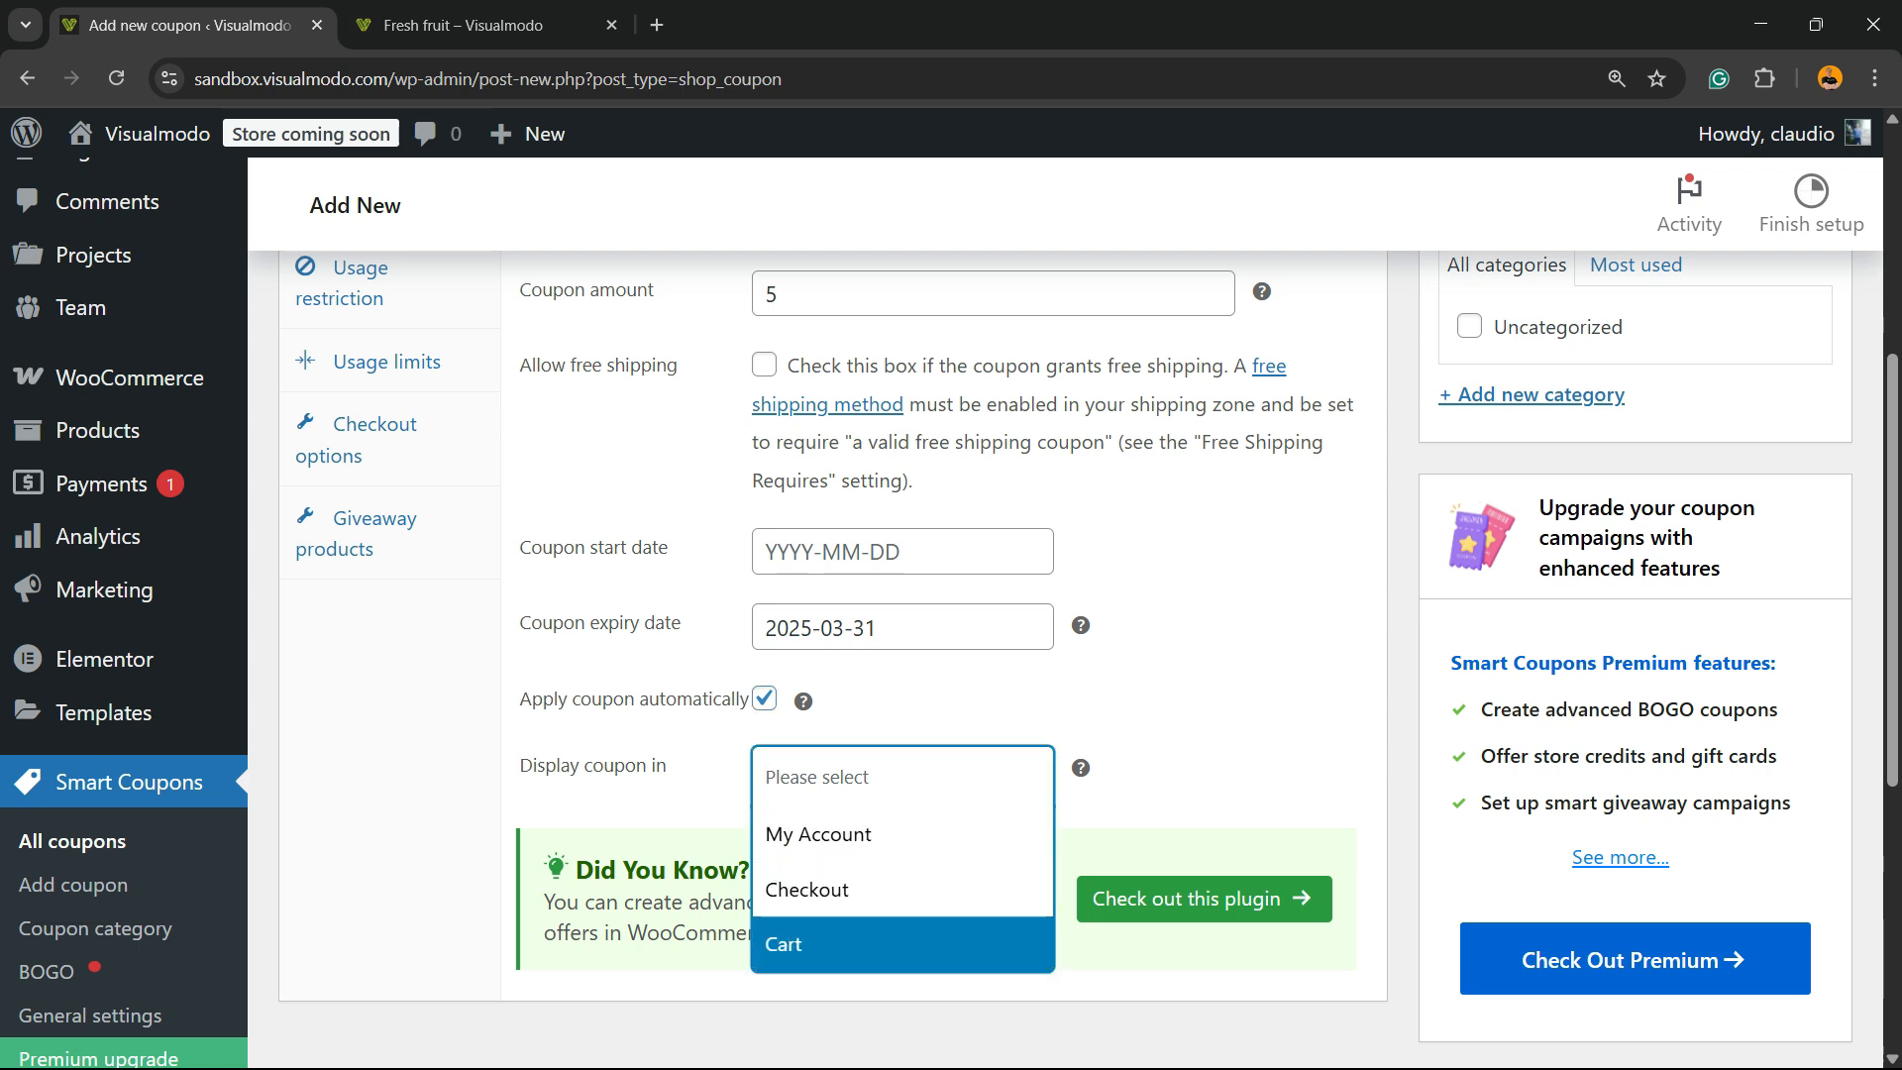
{"action": "left_click", "coordinate": [902, 944]}
{"action": "left_click", "coordinate": [903, 803]}
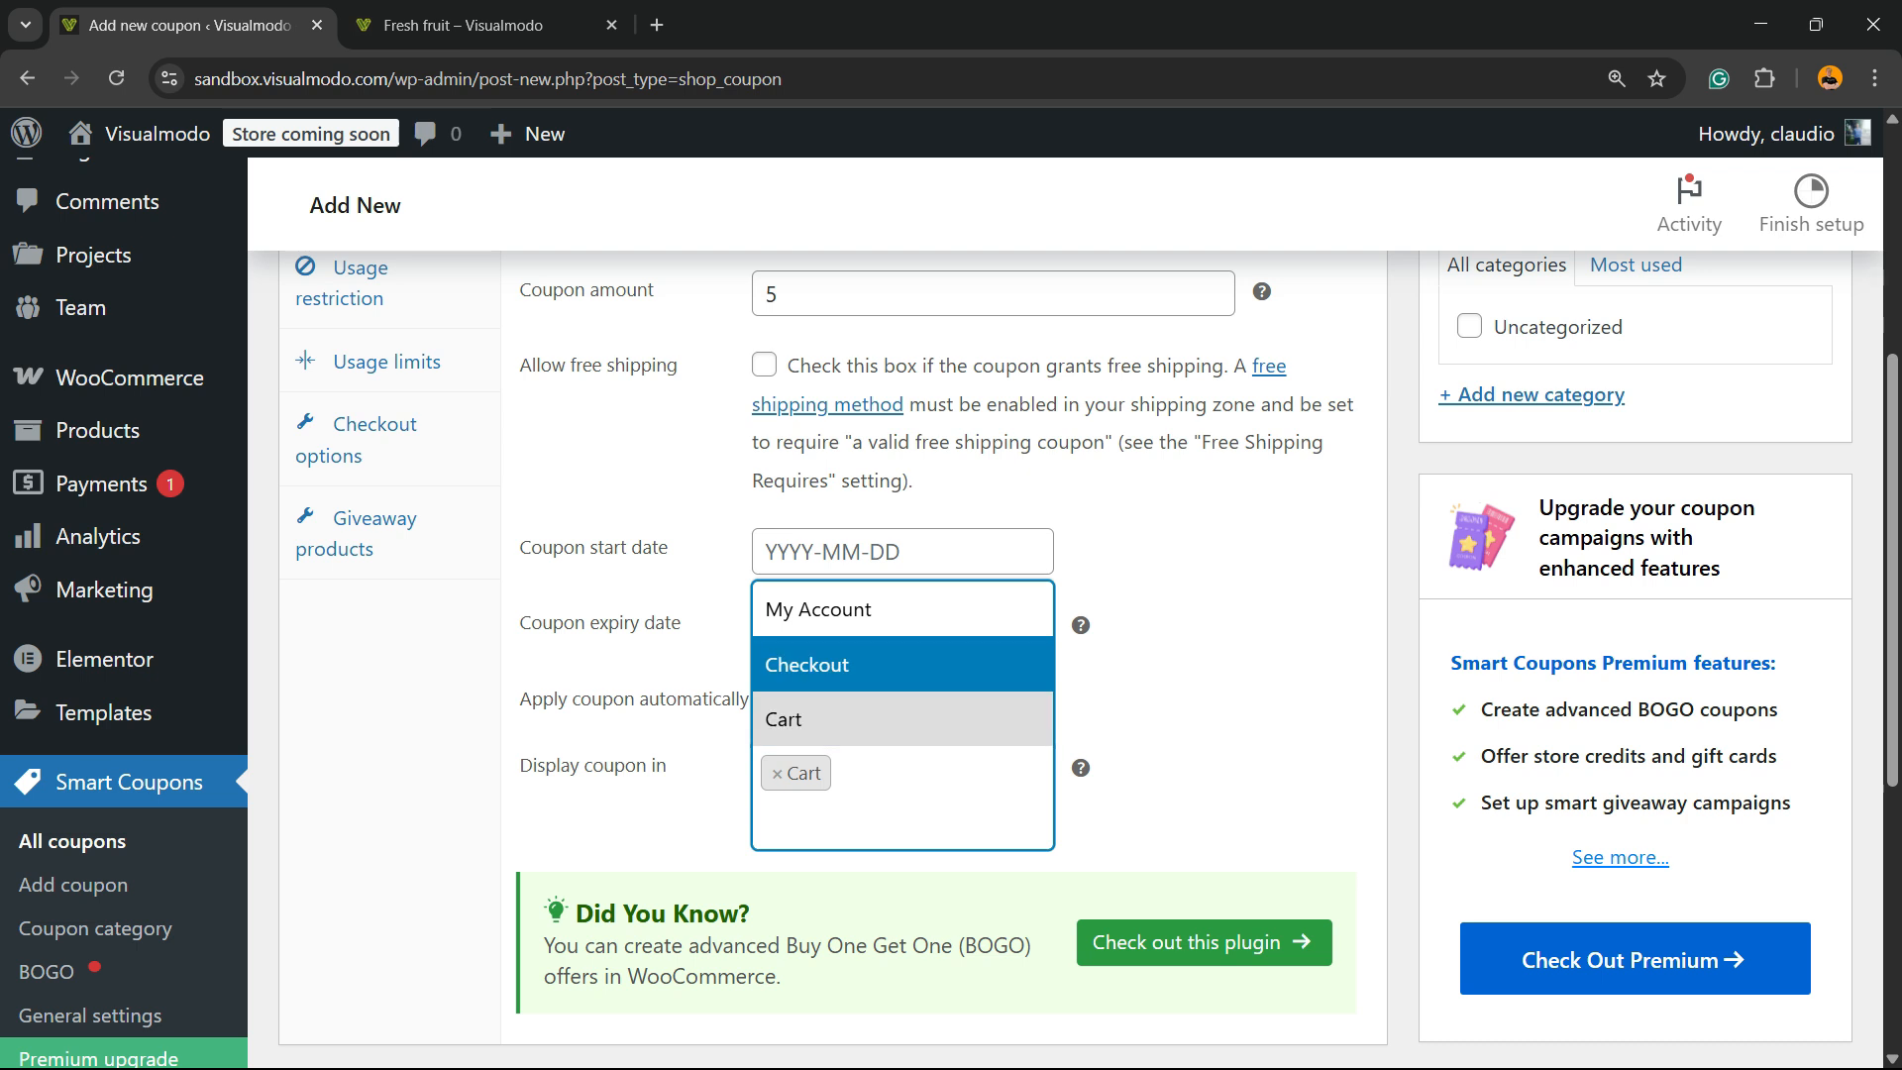
{"action": "key", "text": "Return"}
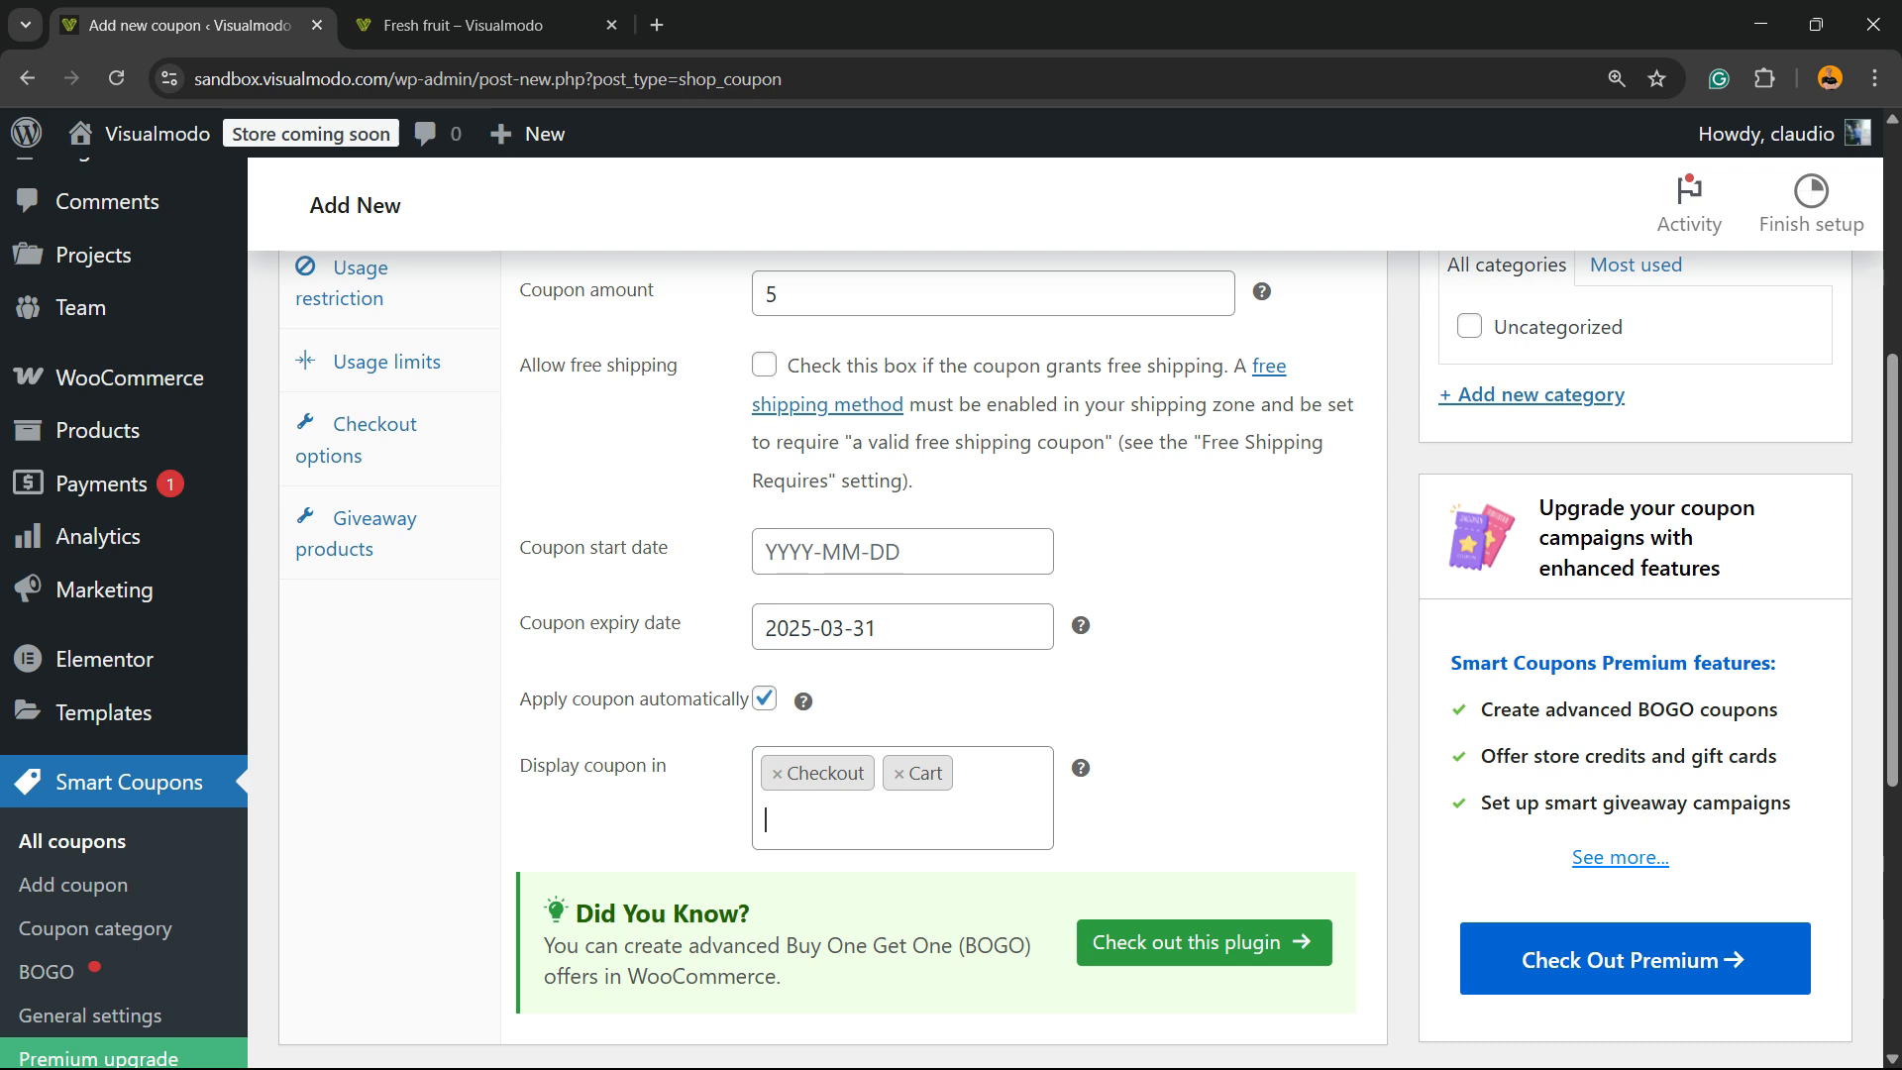
{"action": "key", "text": "Down"}
{"action": "key", "text": "Up"}
{"action": "key", "text": "Return"}
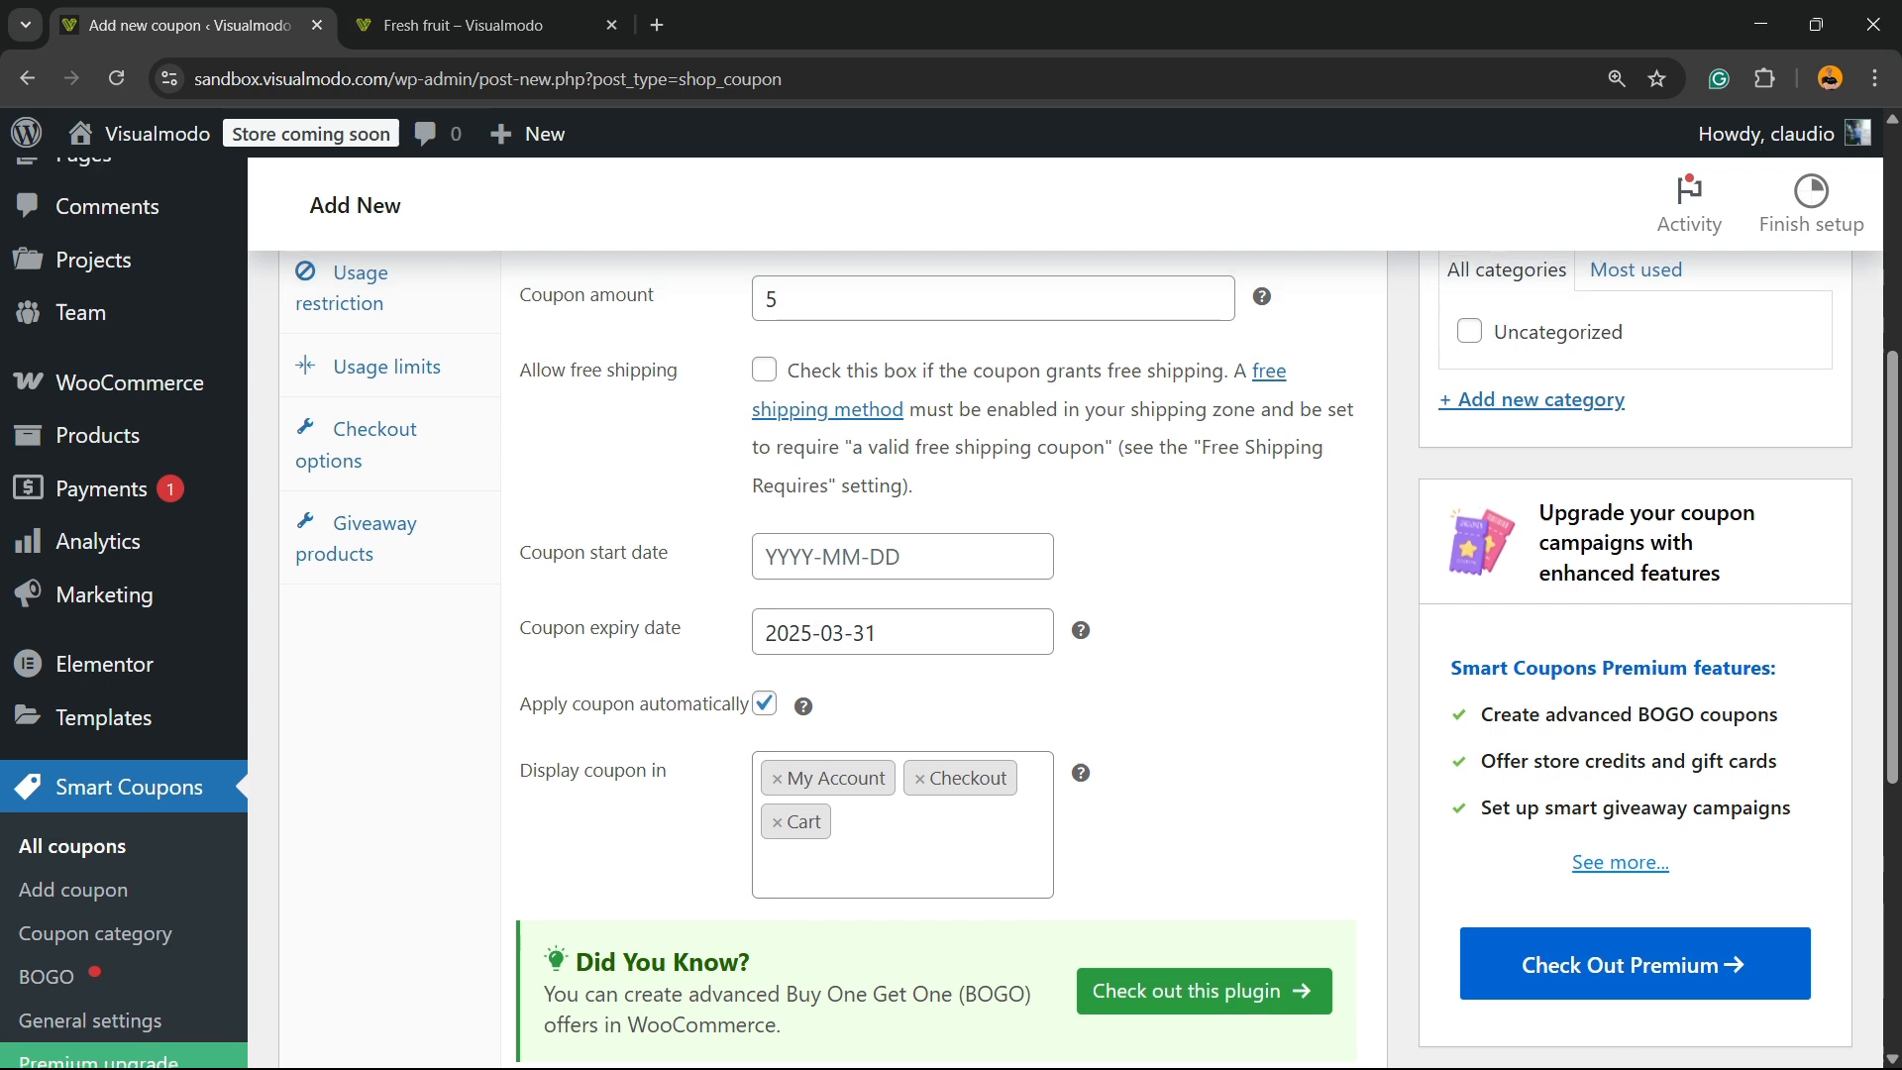
Publish the new coupon 1234.
{"action": "scroll", "coordinate": [832, 654], "scroll_direction": "down", "scroll_amount": 1}
{"action": "scroll", "coordinate": [832, 654], "scroll_direction": "up", "scroll_amount": 3}
{"action": "scroll", "coordinate": [832, 654], "scroll_direction": "up", "scroll_amount": 3}
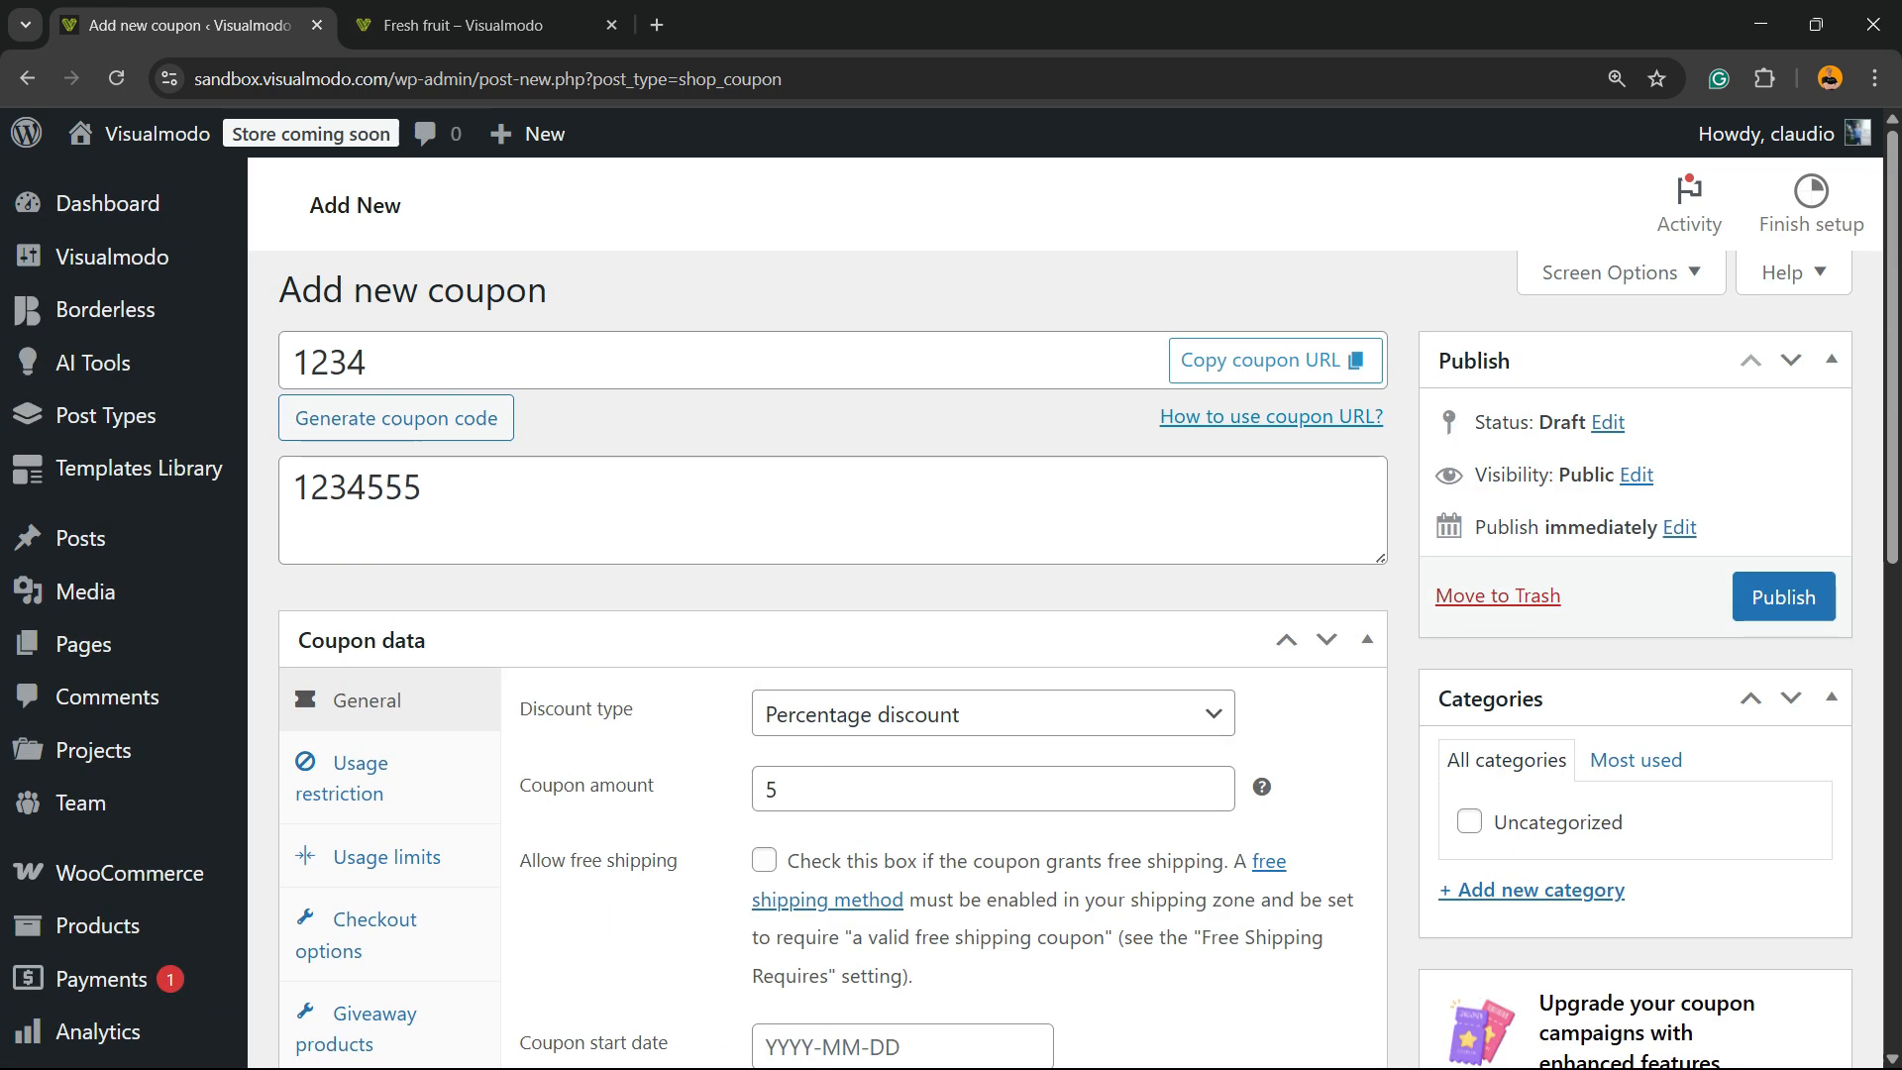
{"action": "left_click", "coordinate": [1784, 597]}
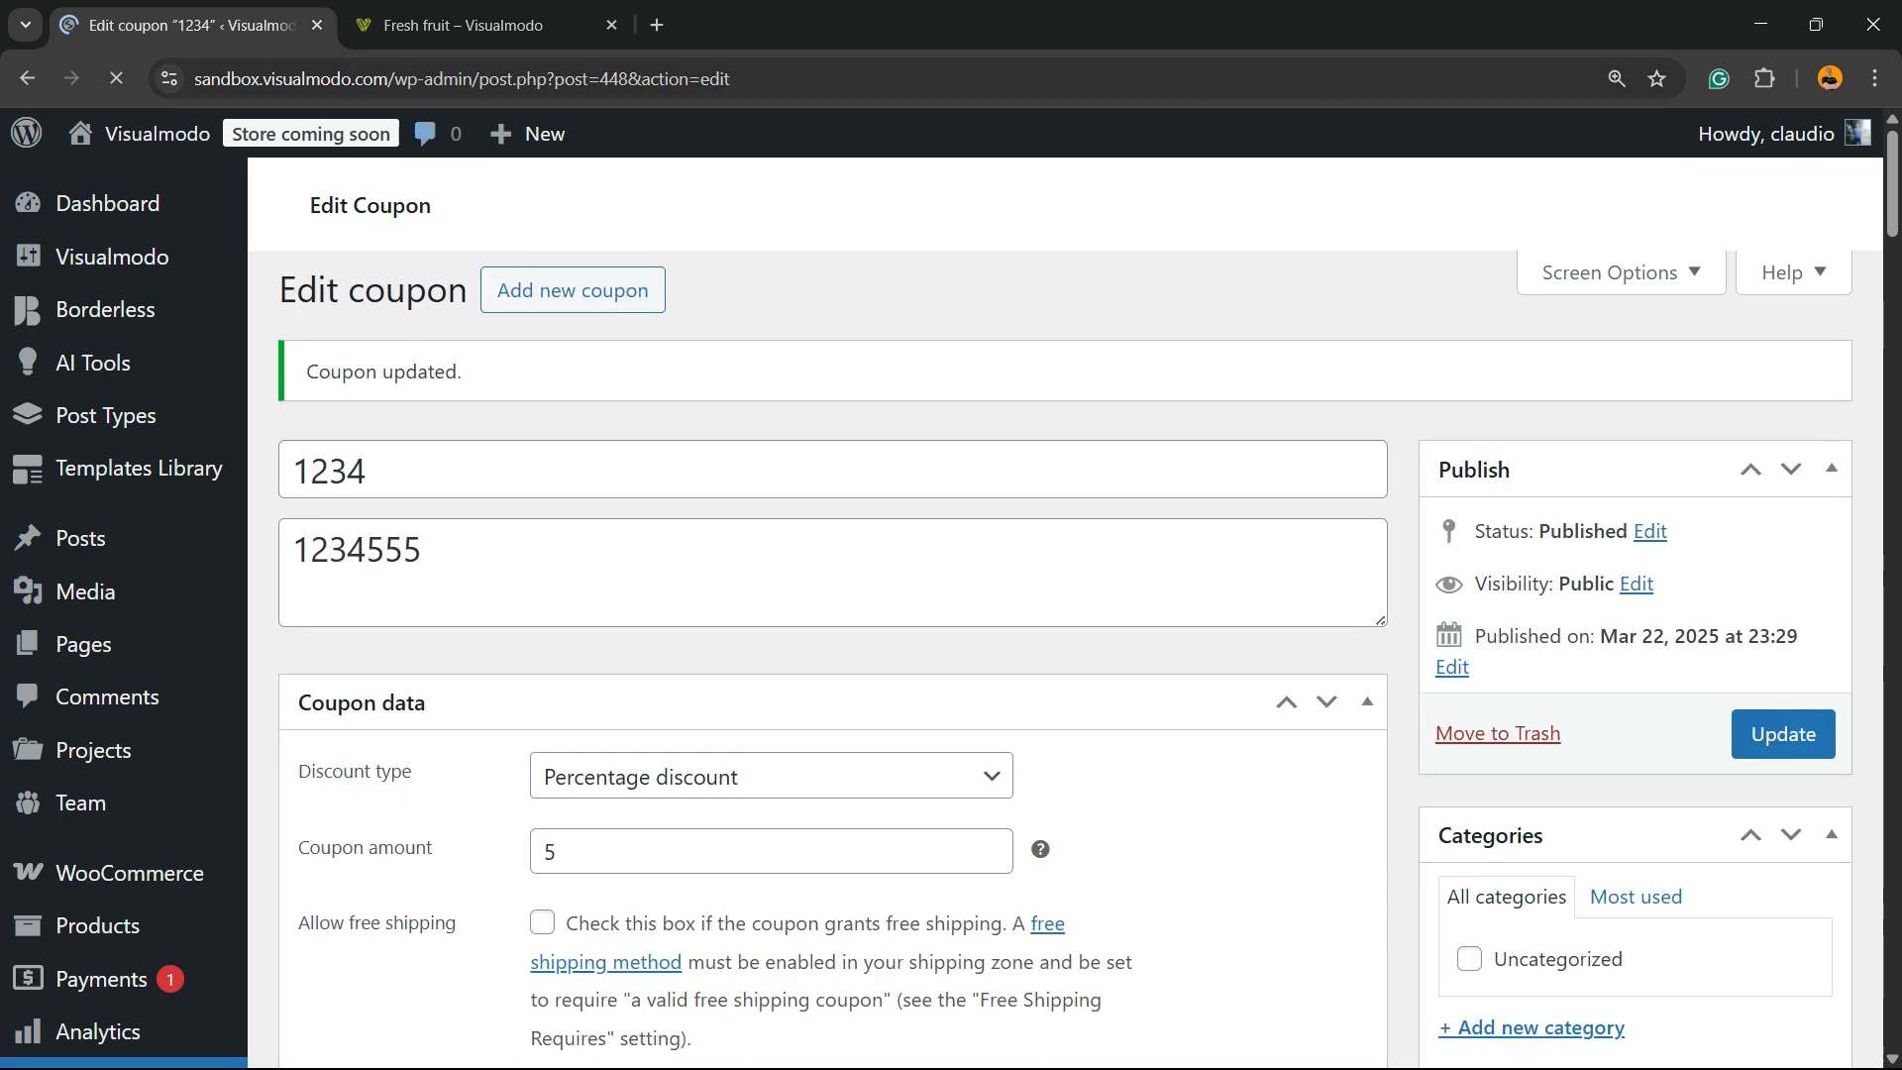
Switch to the Fresh fruit product page, add one to the cart and check the coupon notice.
{"action": "key", "text": "ctrl+Tab"}
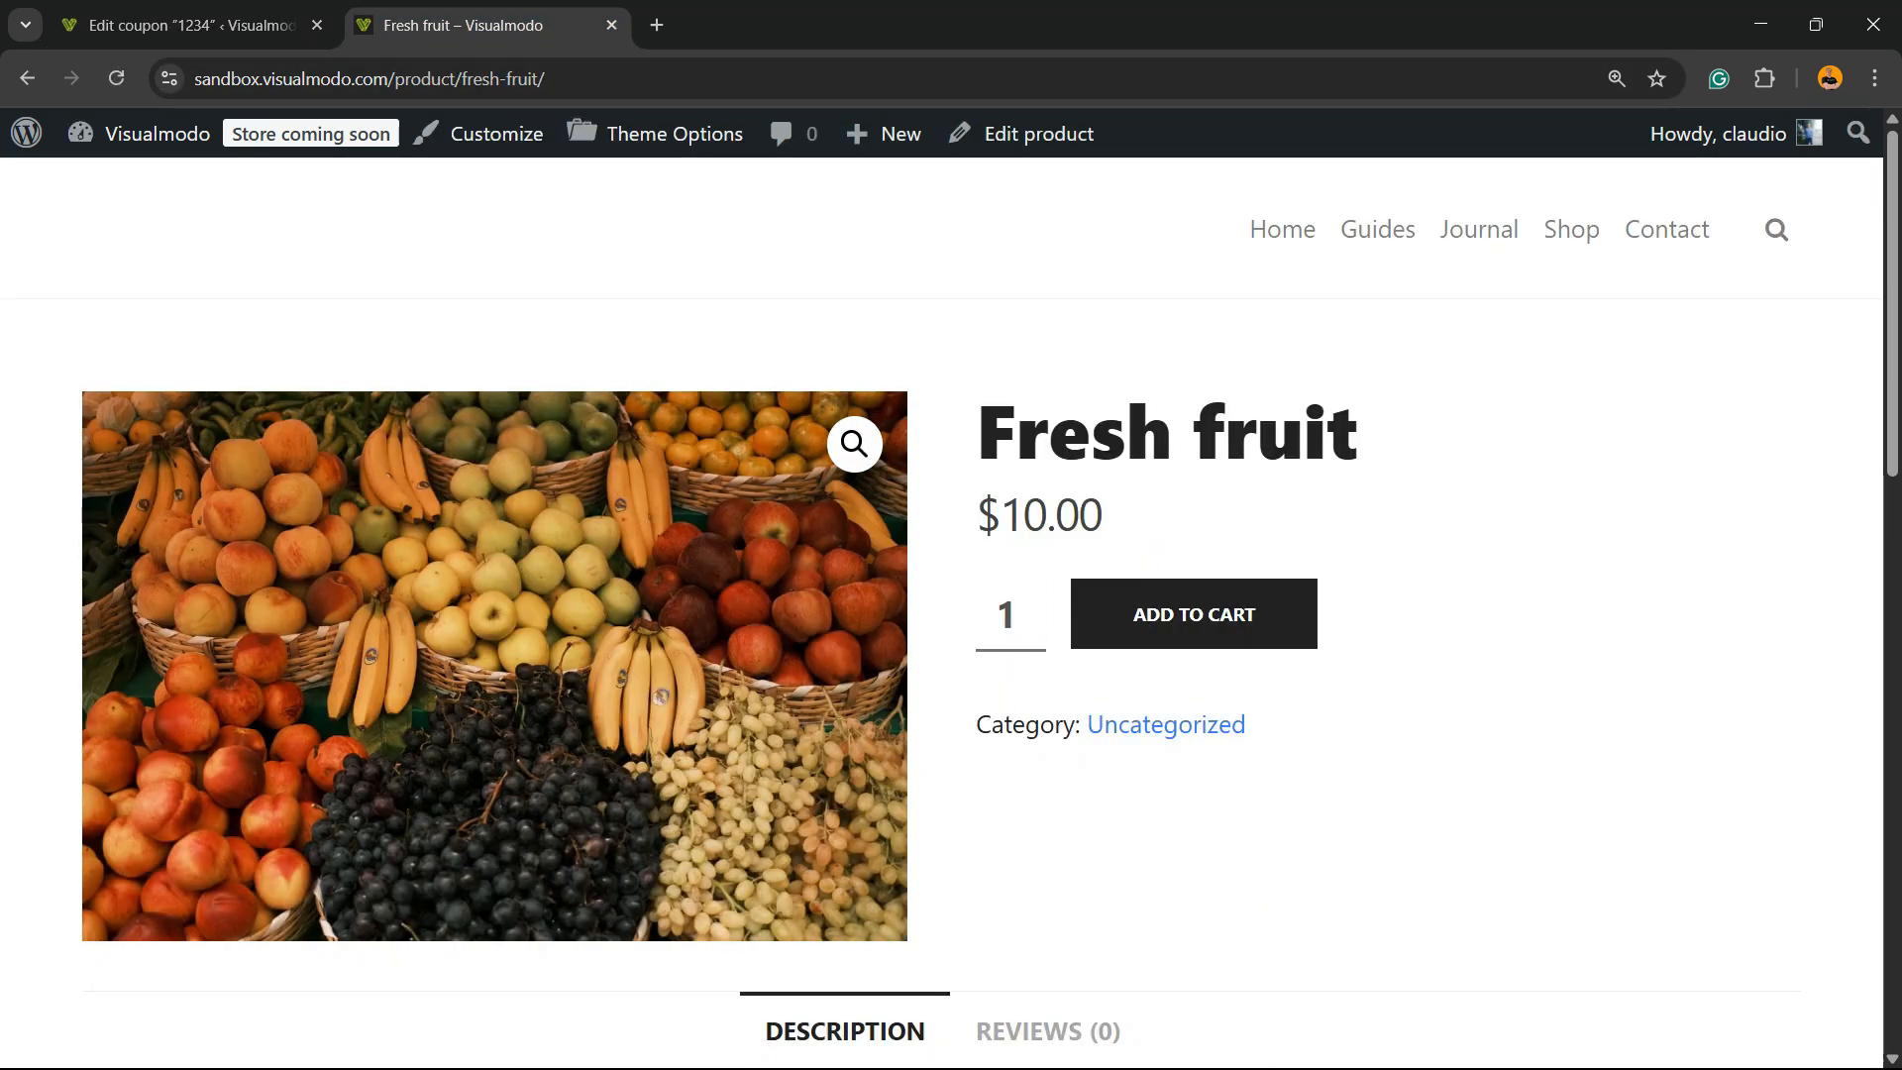
{"action": "key", "text": "F5"}
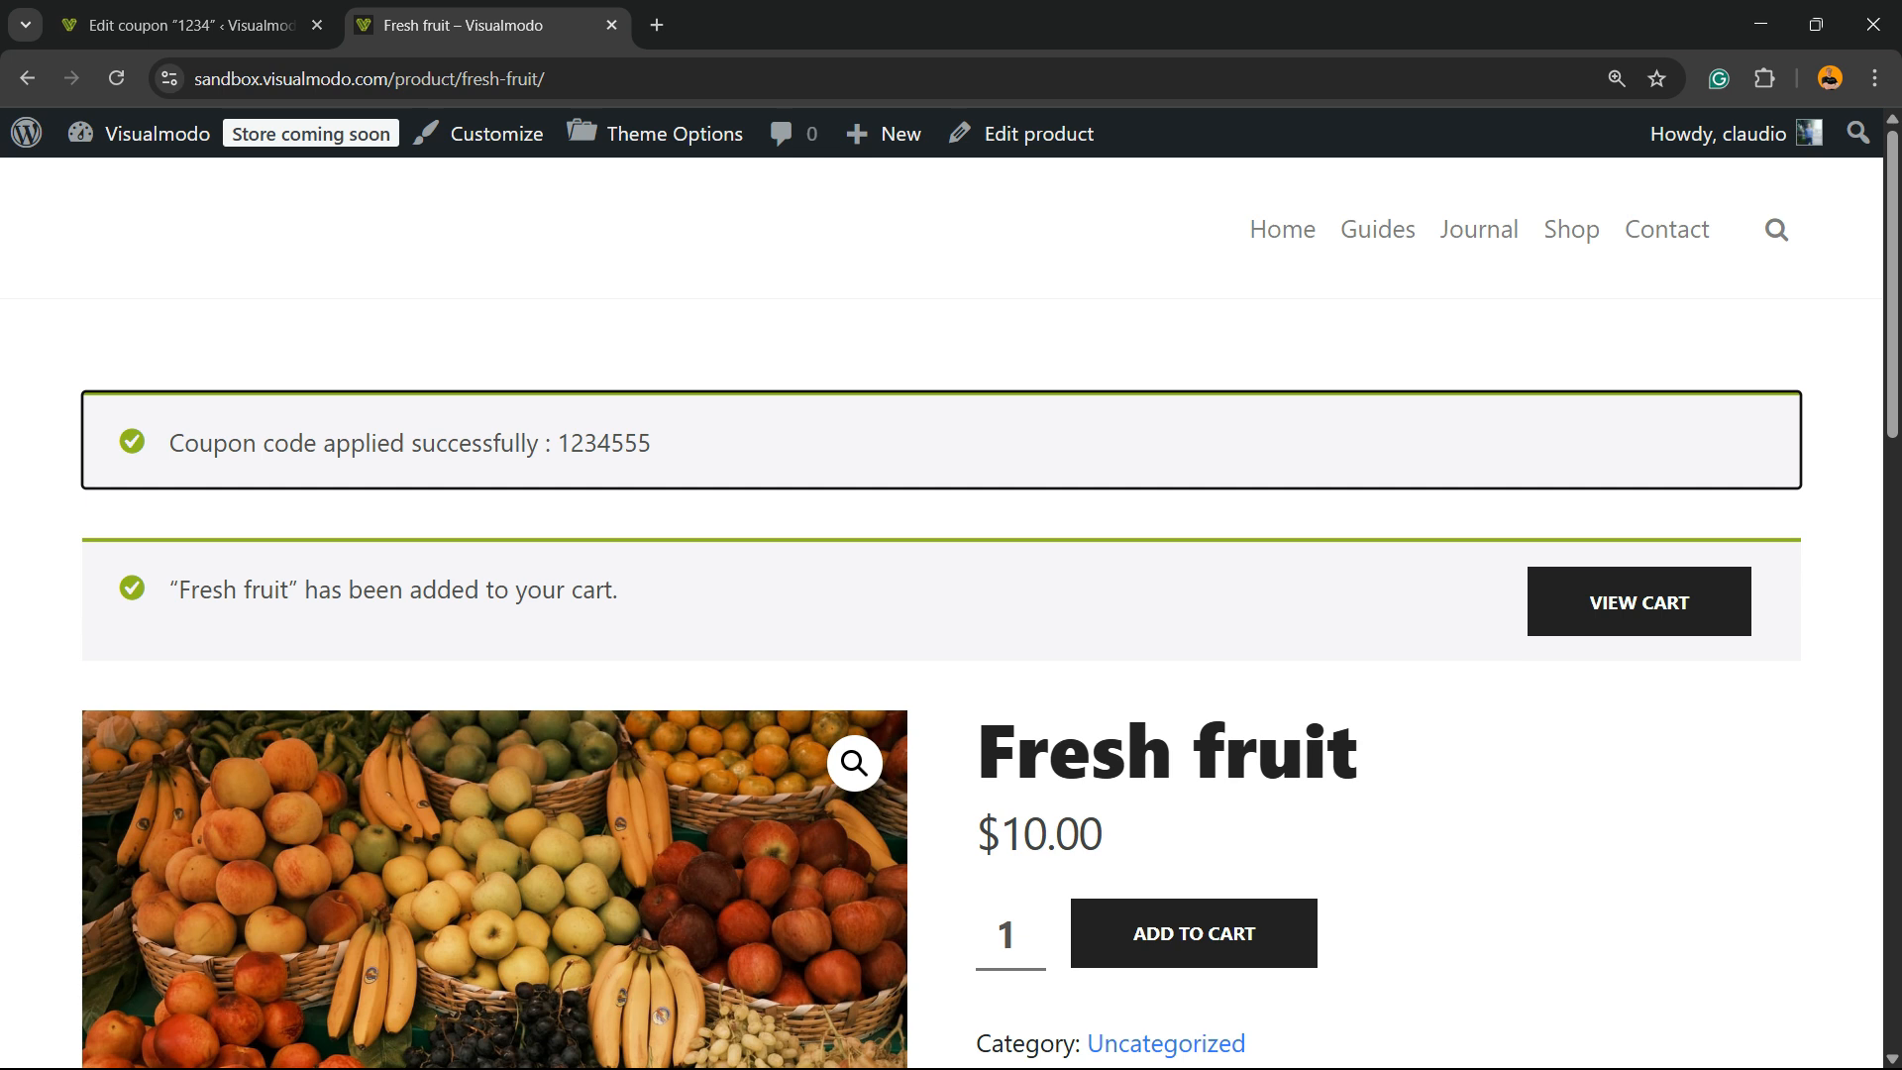
{"action": "left_click_drag", "start_coordinate": [1466, 860], "coordinate": [1427, 693]}
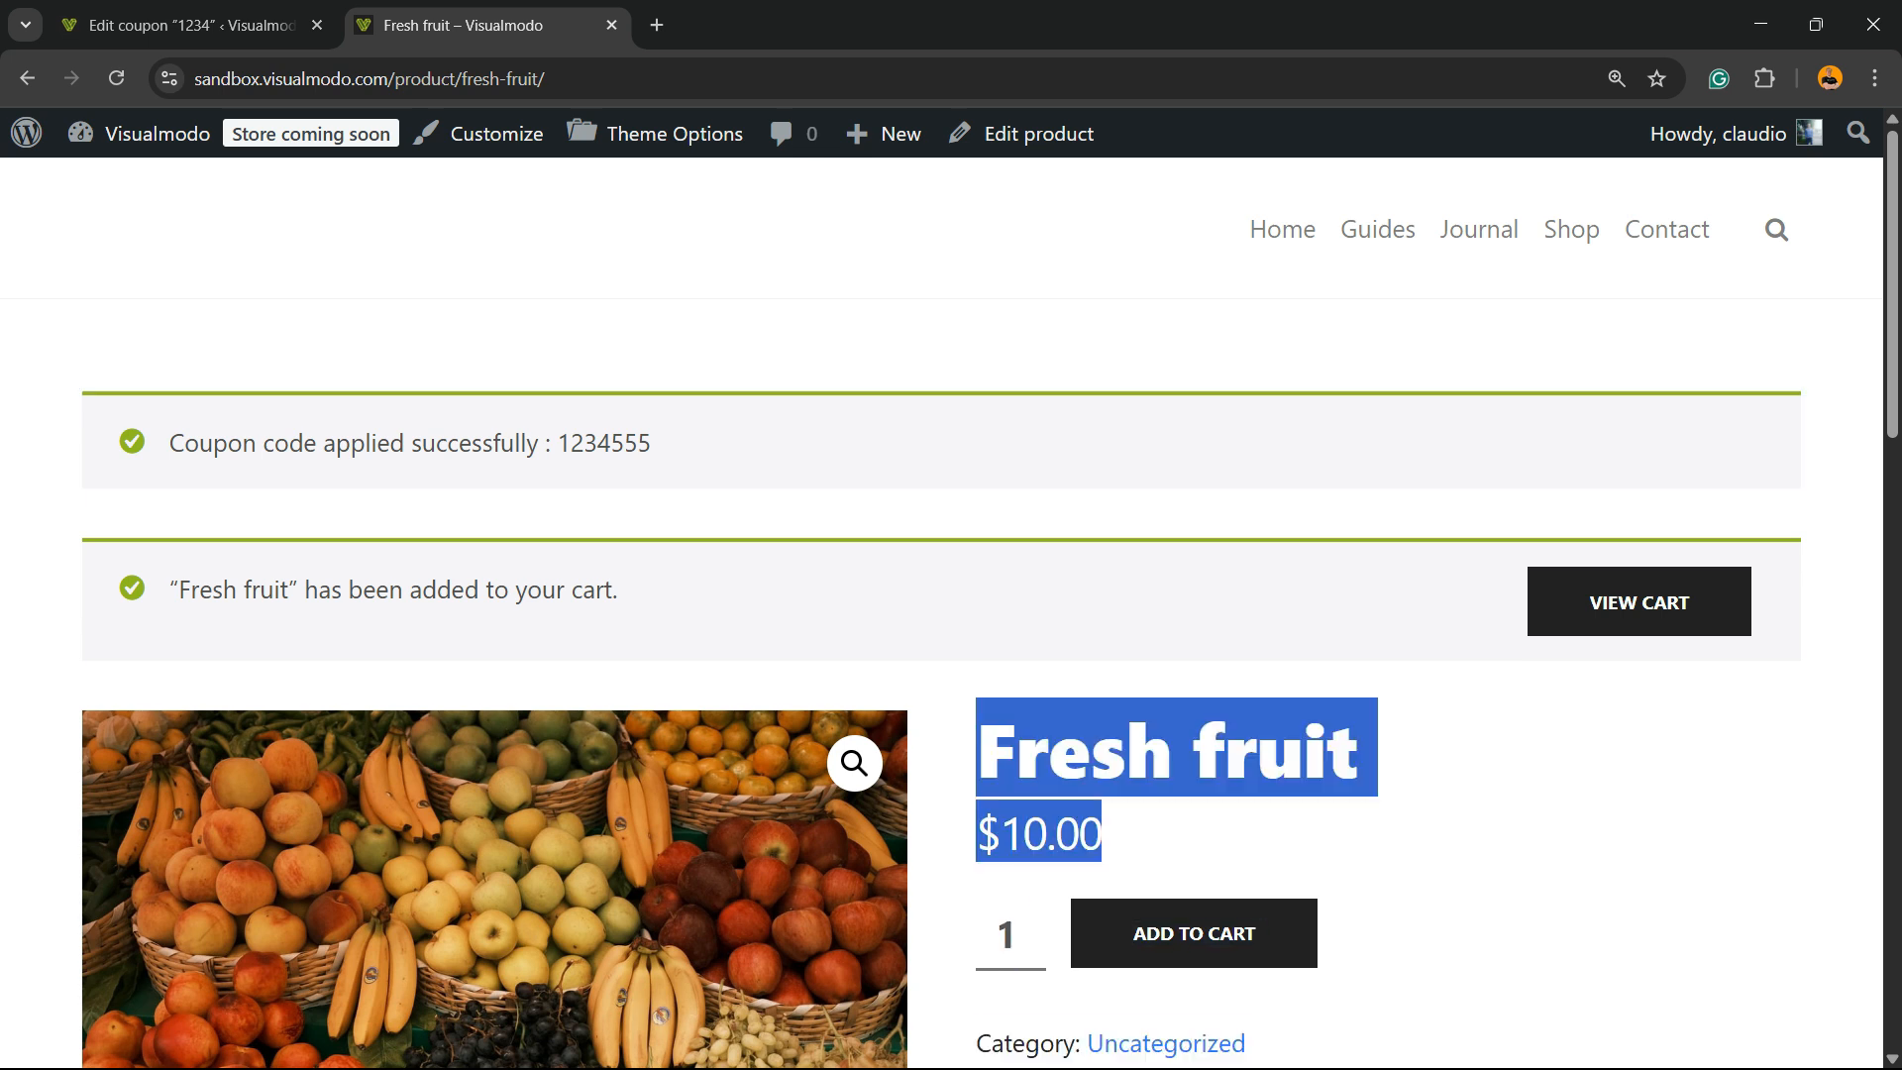
{"action": "left_click_drag", "start_coordinate": [211, 443], "coordinate": [559, 442]}
Open the cart and remove coupon 111111, checking the displayed coupon and the discount in the cart totals.
{"action": "key", "text": "F5"}
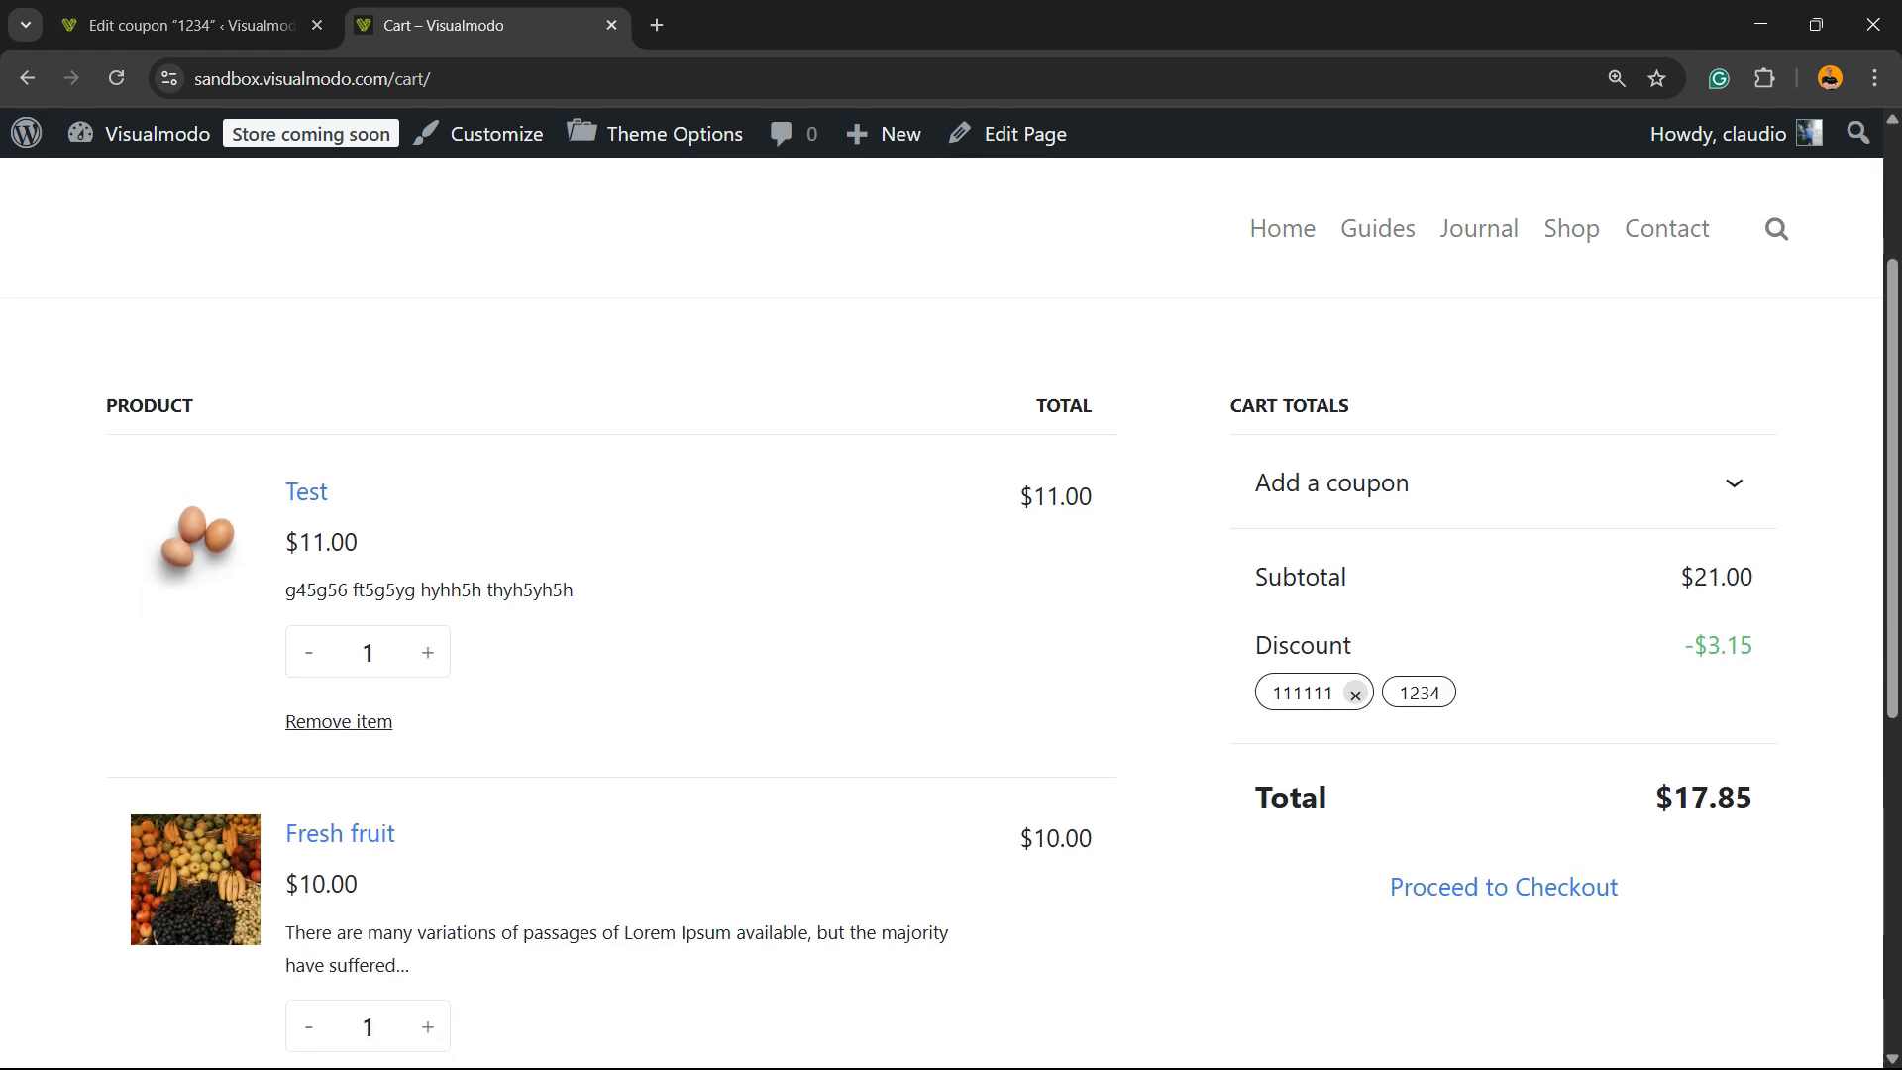
{"action": "scroll", "coordinate": [991, 654], "scroll_direction": "down", "scroll_amount": 2}
{"action": "scroll", "coordinate": [952, 615], "scroll_direction": "up", "scroll_amount": 5}
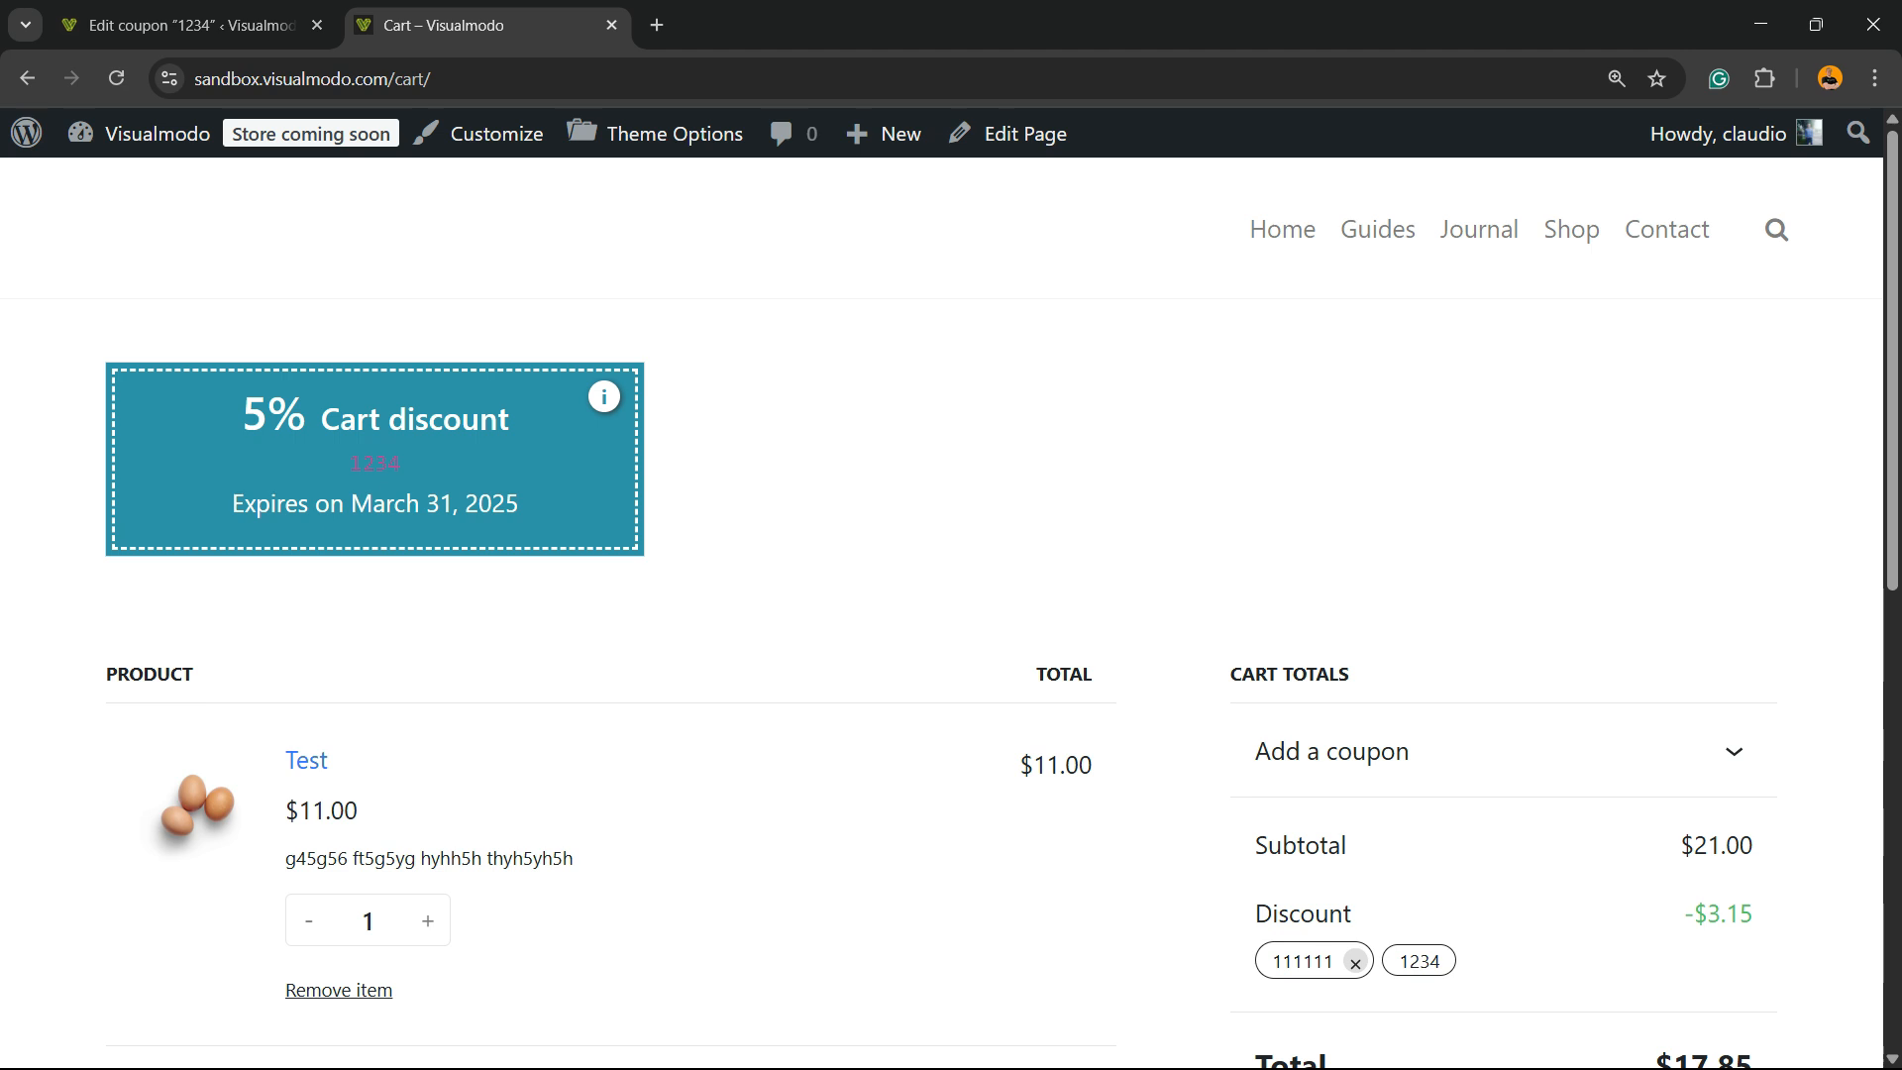
{"action": "scroll", "coordinate": [951, 614], "scroll_direction": "down", "scroll_amount": 3}
{"action": "left_click", "coordinate": [1356, 714]}
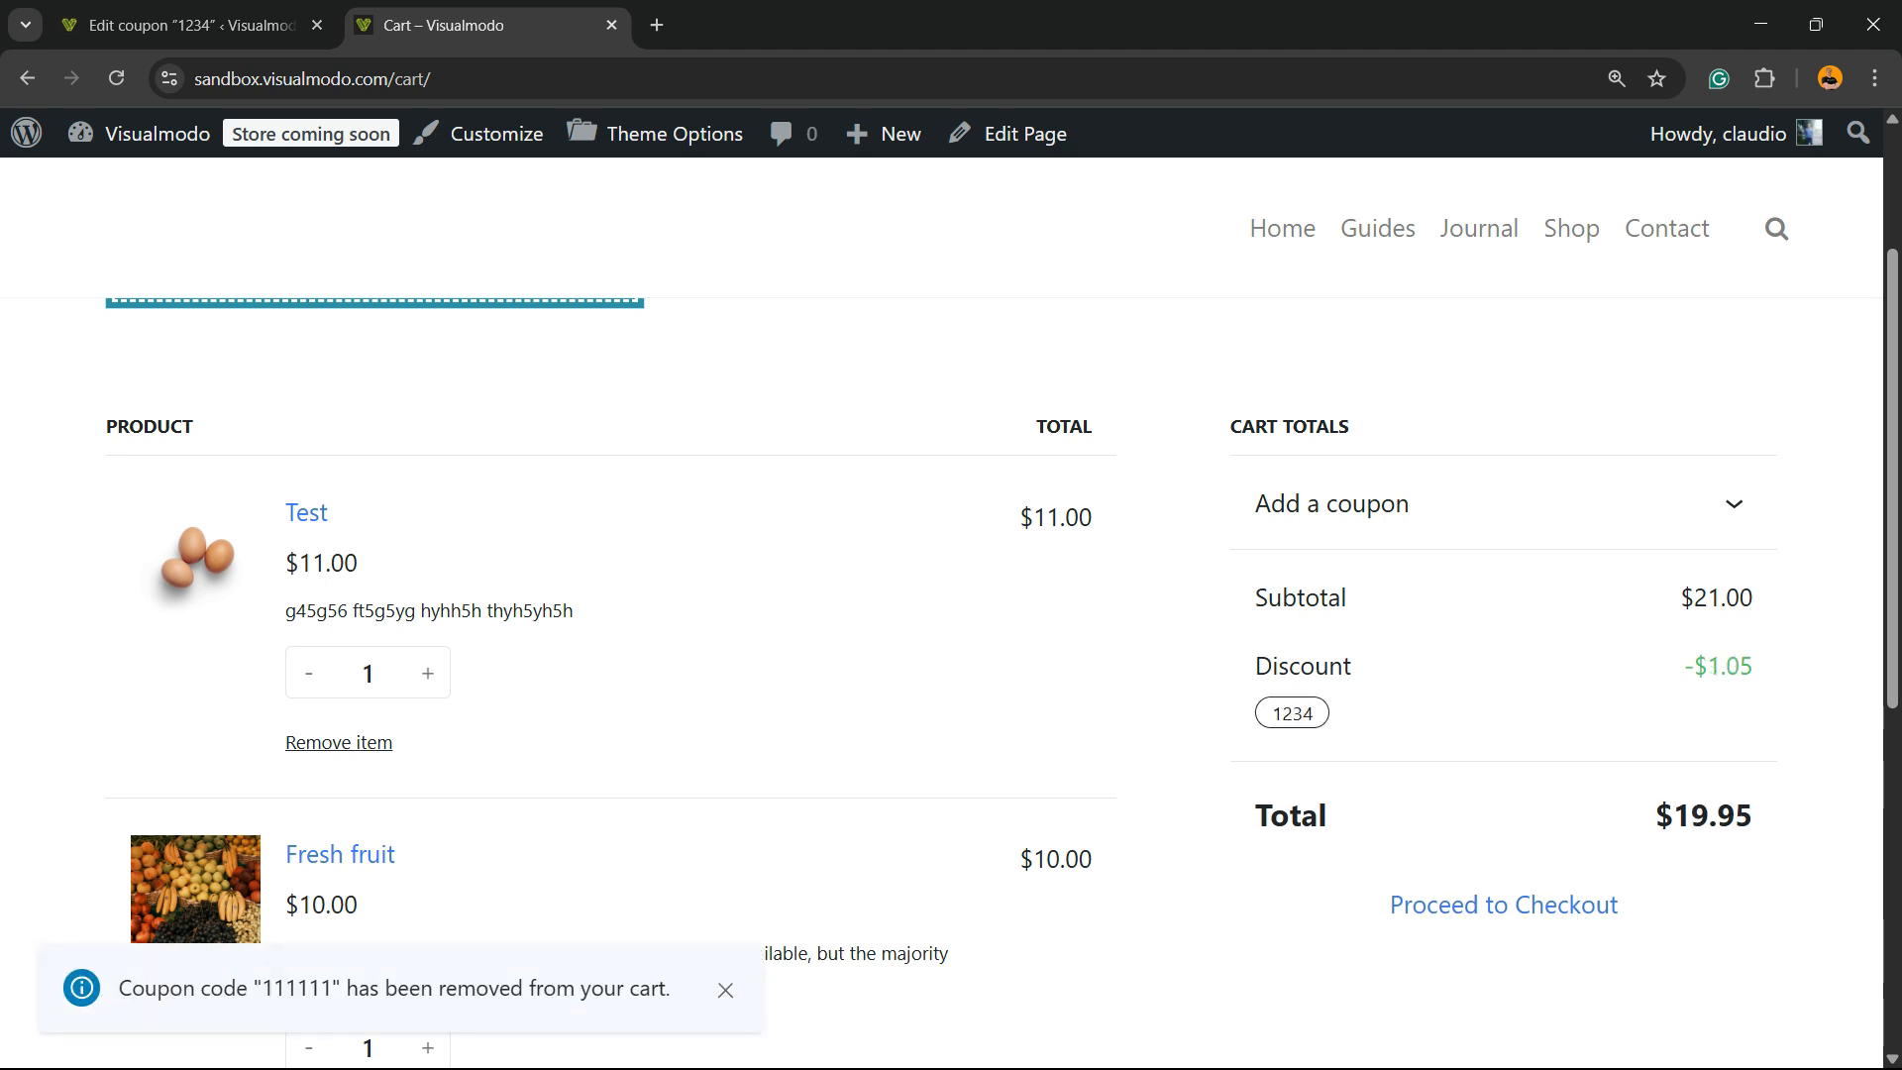
{"action": "scroll", "coordinate": [951, 614], "scroll_direction": "up", "scroll_amount": 3}
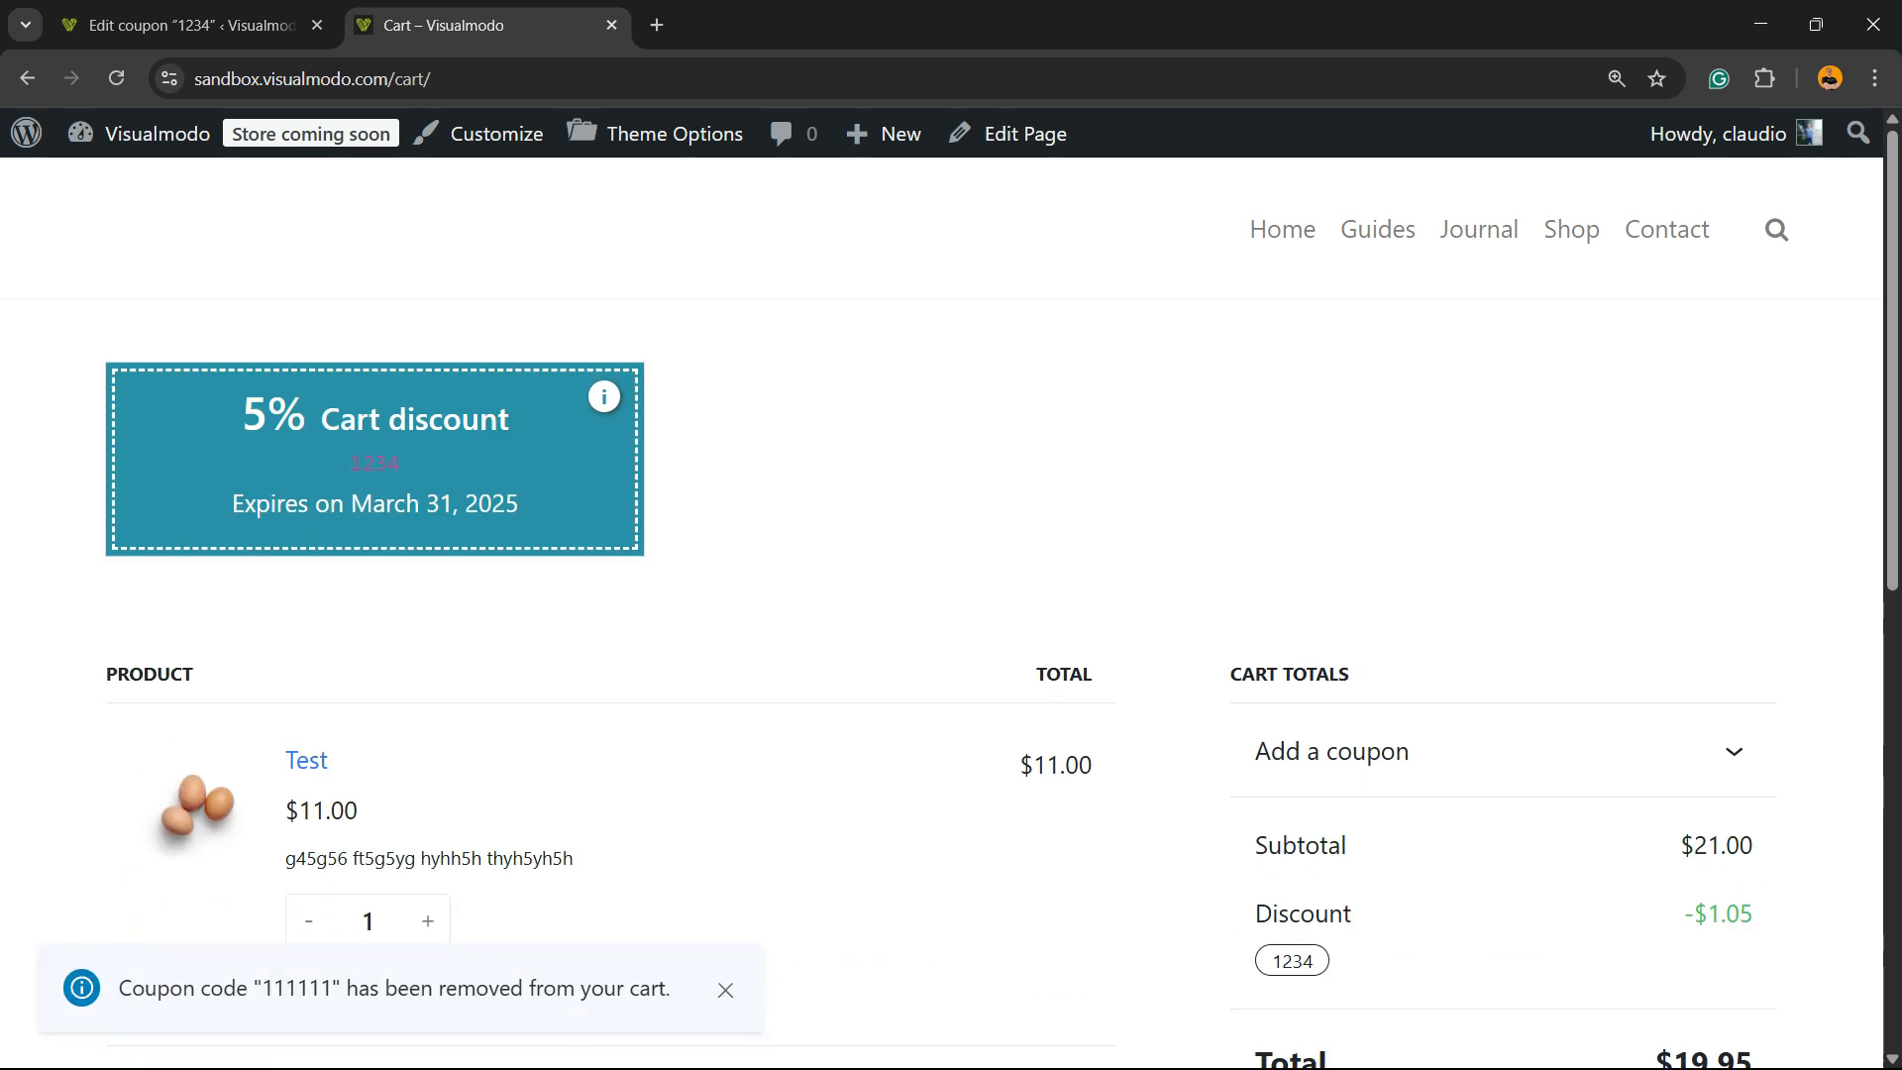
{"action": "scroll", "coordinate": [951, 614], "scroll_direction": "down", "scroll_amount": 3}
{"action": "scroll", "coordinate": [951, 614], "scroll_direction": "up", "scroll_amount": 3}
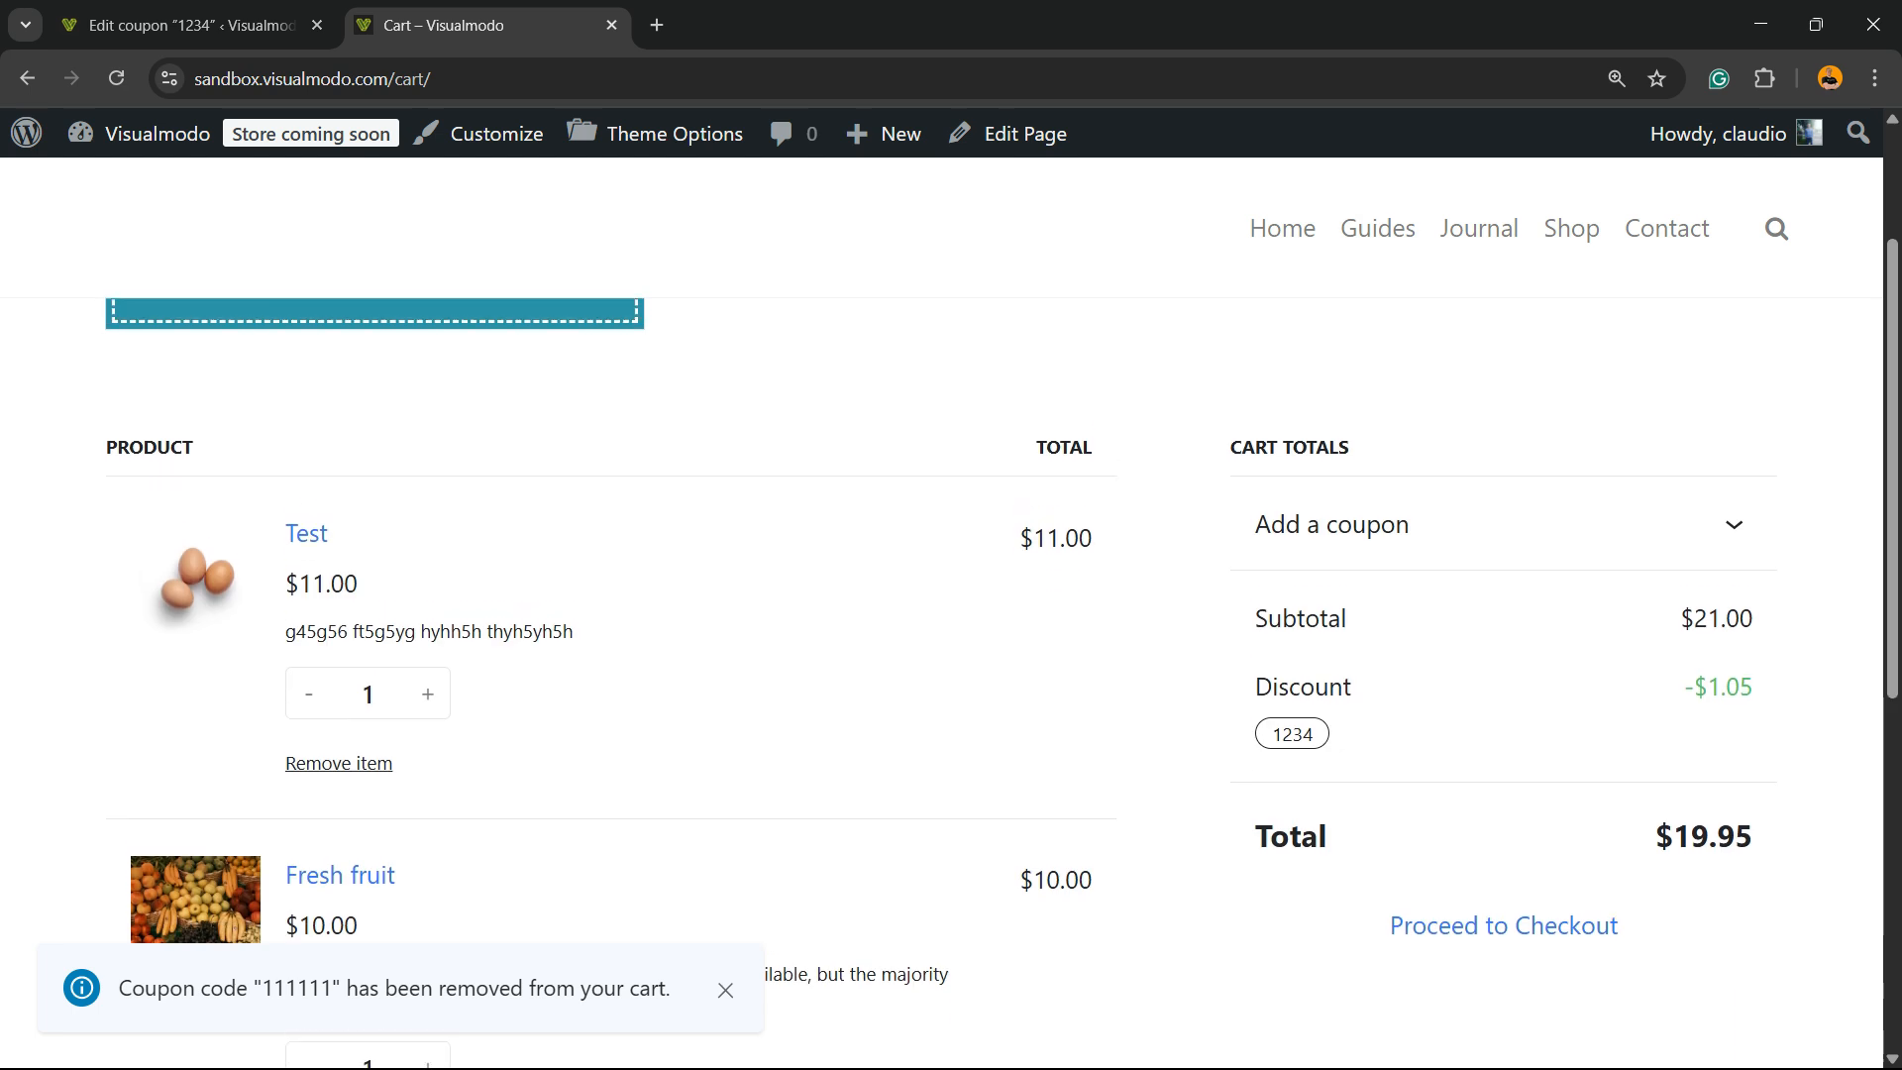
Return to the edit page of coupon 1234 and review its general coupon data.
{"action": "key", "text": "ctrl+Page_Up"}
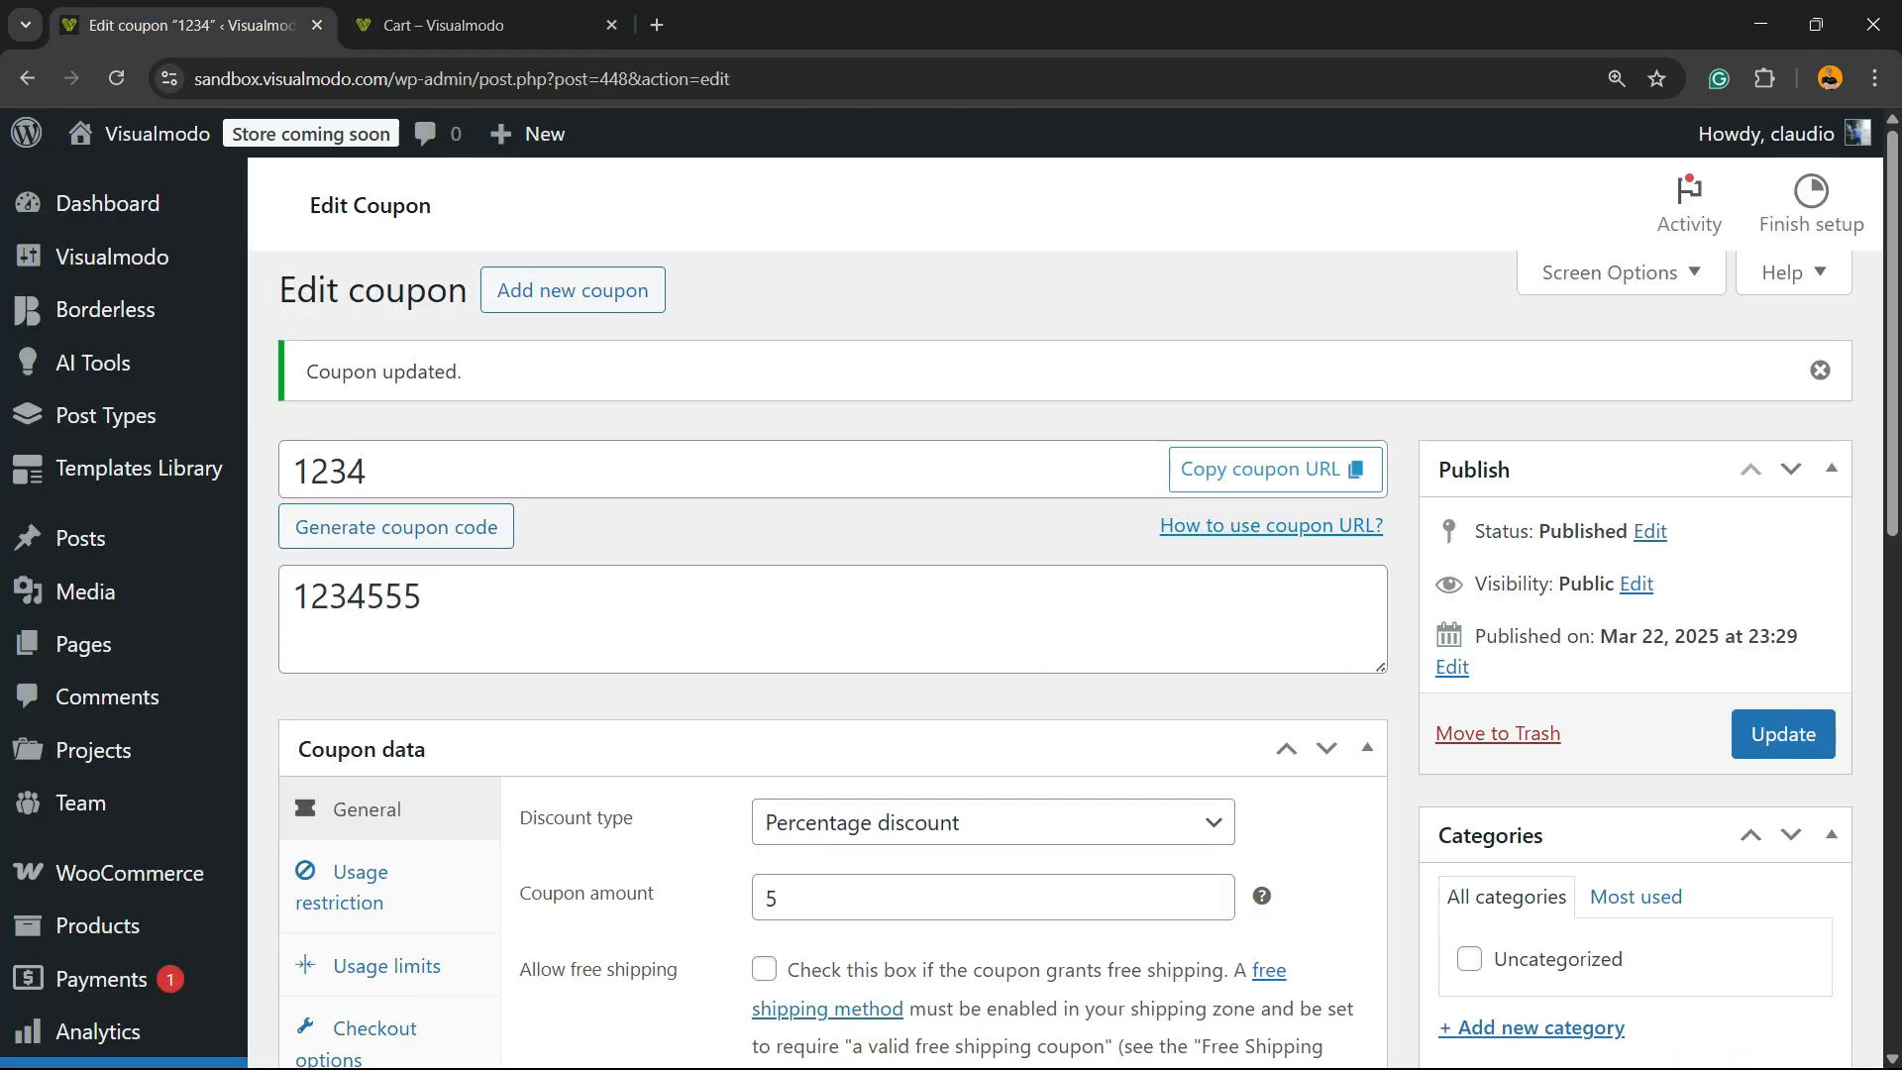
{"action": "scroll", "coordinate": [951, 615], "scroll_direction": "down", "scroll_amount": 7}
{"action": "scroll", "coordinate": [951, 614], "scroll_direction": "up", "scroll_amount": 2}
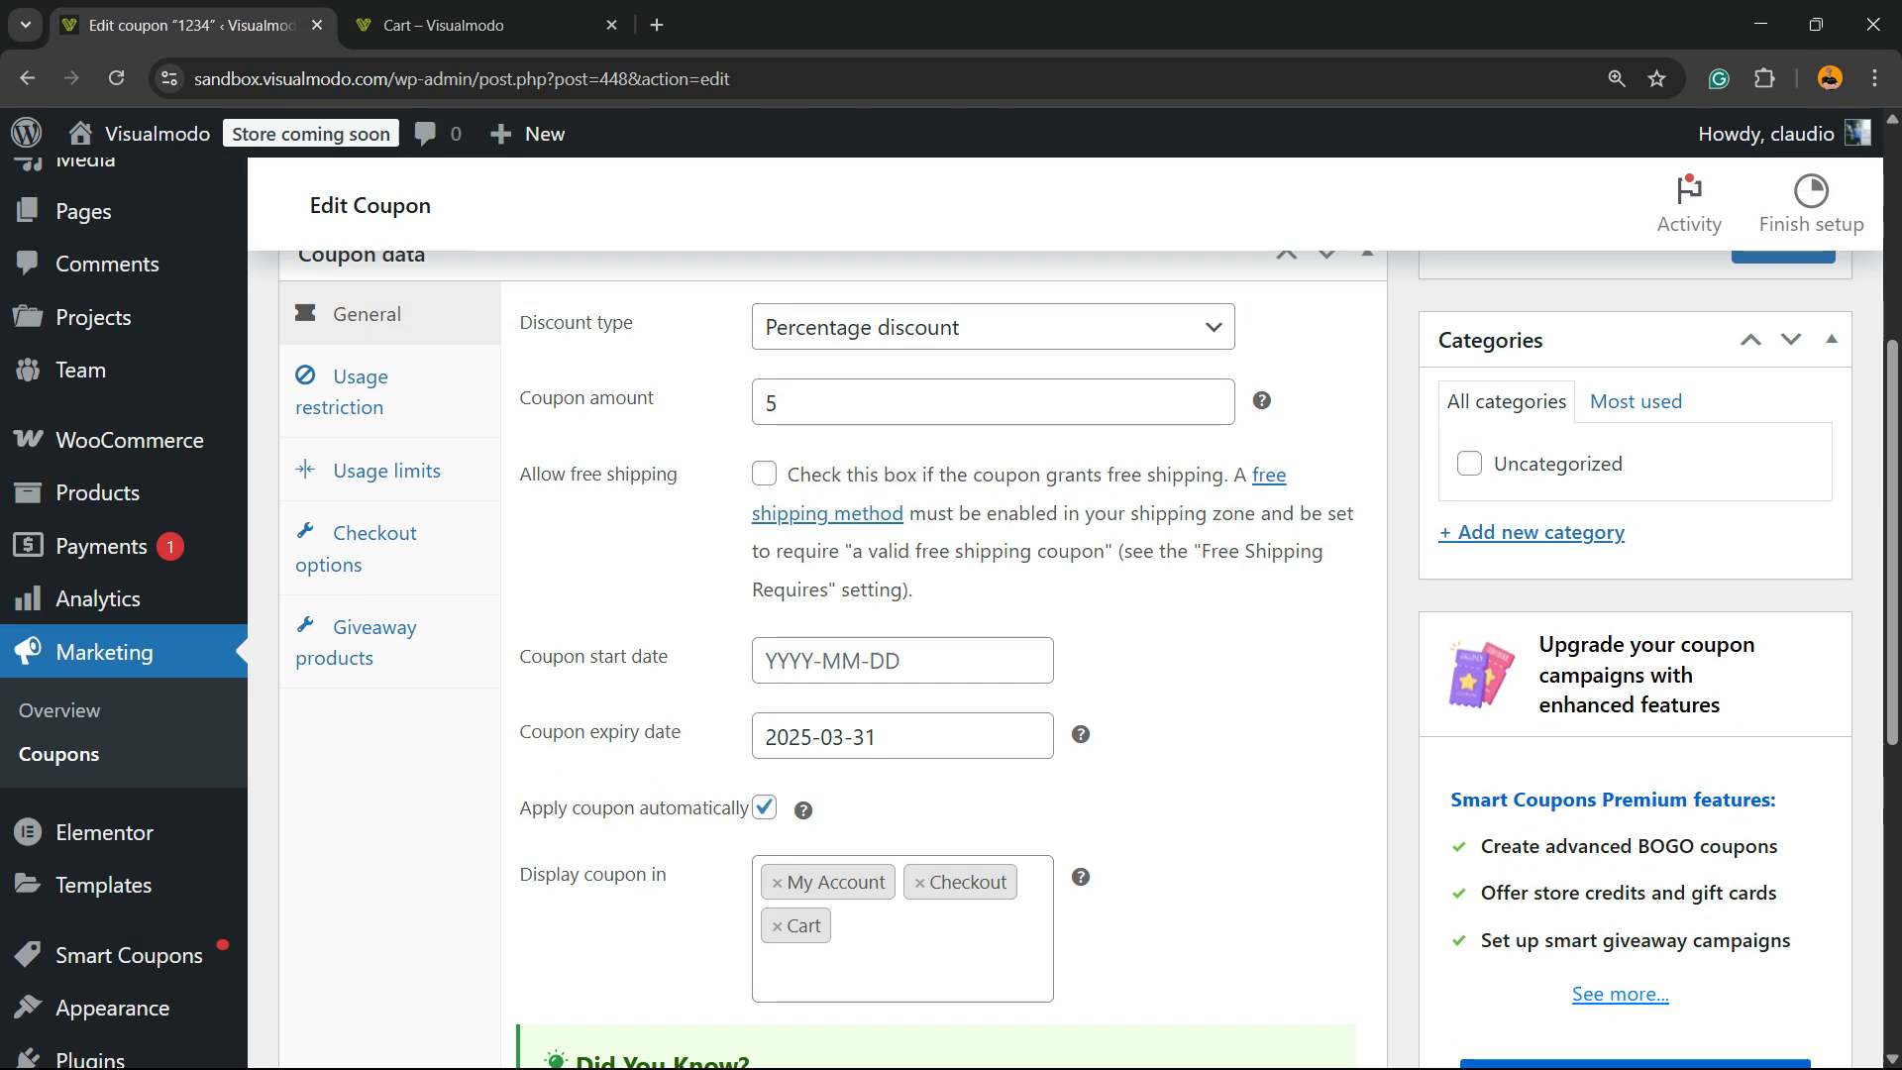